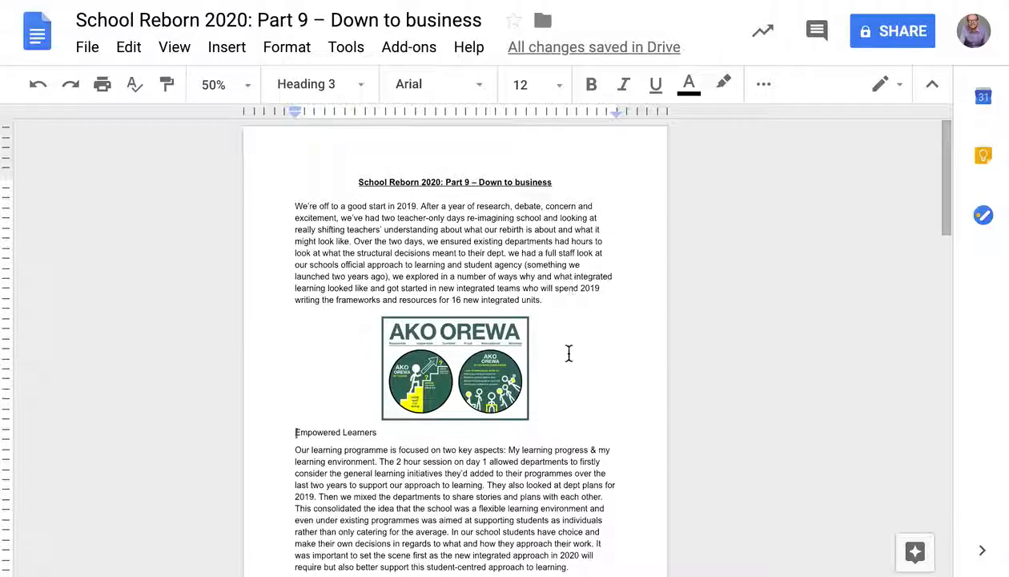
Step: Look through all pages of the School Reborn 2020 document, examining its plain single-column text, headings and images
{"action": "scroll", "coordinate": [478, 400], "scroll_direction": "down", "scroll_amount": 5}
{"action": "scroll", "coordinate": [478, 400], "scroll_direction": "down", "scroll_amount": 10}
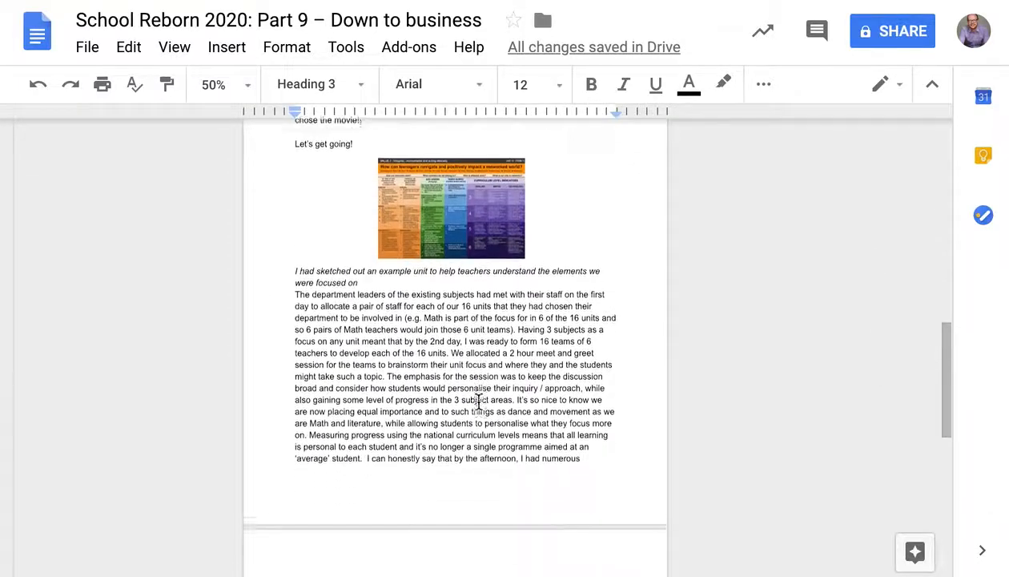
{"action": "scroll", "coordinate": [478, 400], "scroll_direction": "up", "scroll_amount": 15}
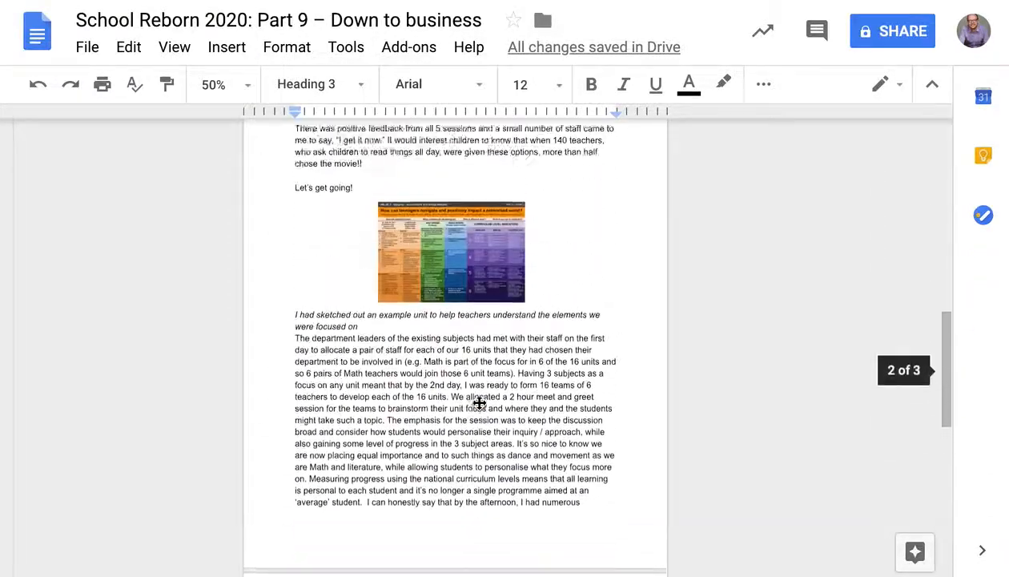
{"action": "scroll", "coordinate": [478, 400], "scroll_direction": "down", "scroll_amount": 8}
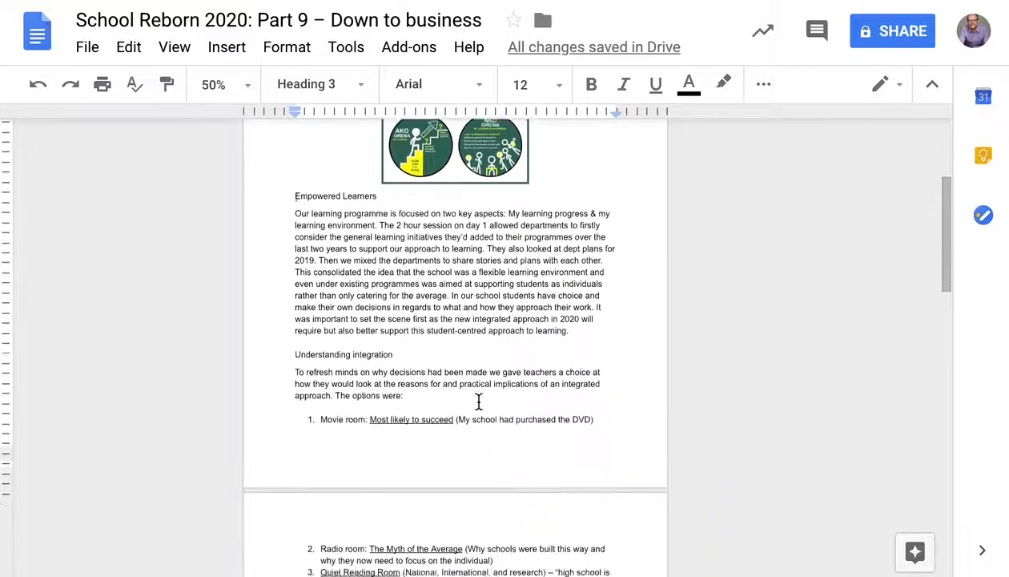
{"action": "scroll", "coordinate": [479, 401], "scroll_direction": "down", "scroll_amount": 8}
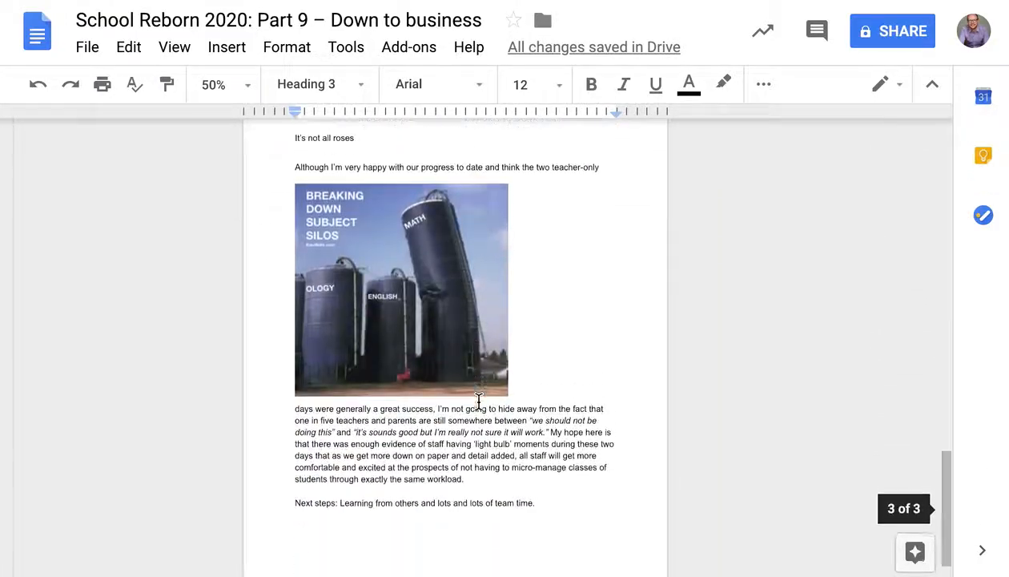
{"action": "scroll", "coordinate": [478, 401], "scroll_direction": "up", "scroll_amount": 15}
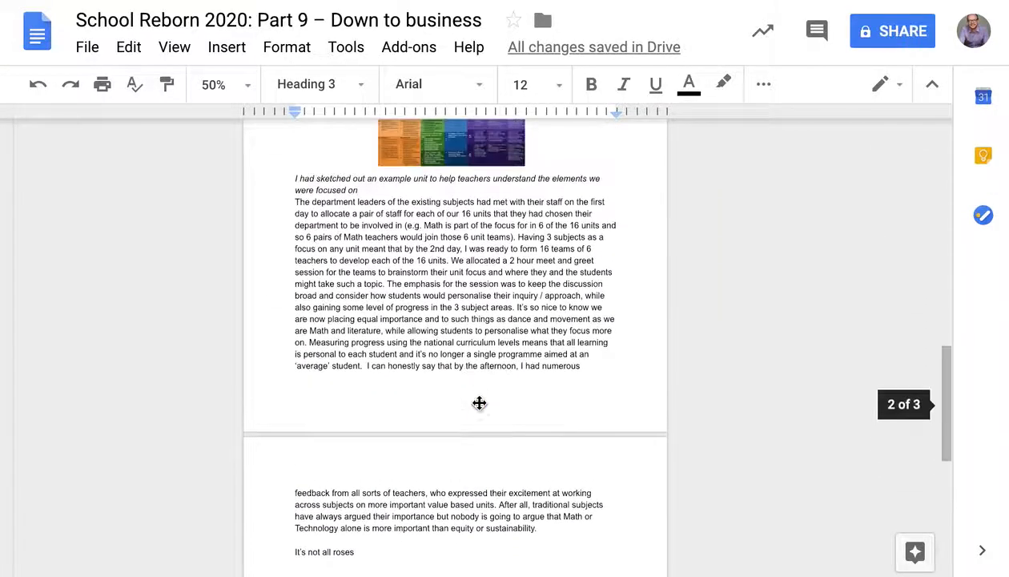
{"action": "scroll", "coordinate": [478, 400], "scroll_direction": "up", "scroll_amount": 1}
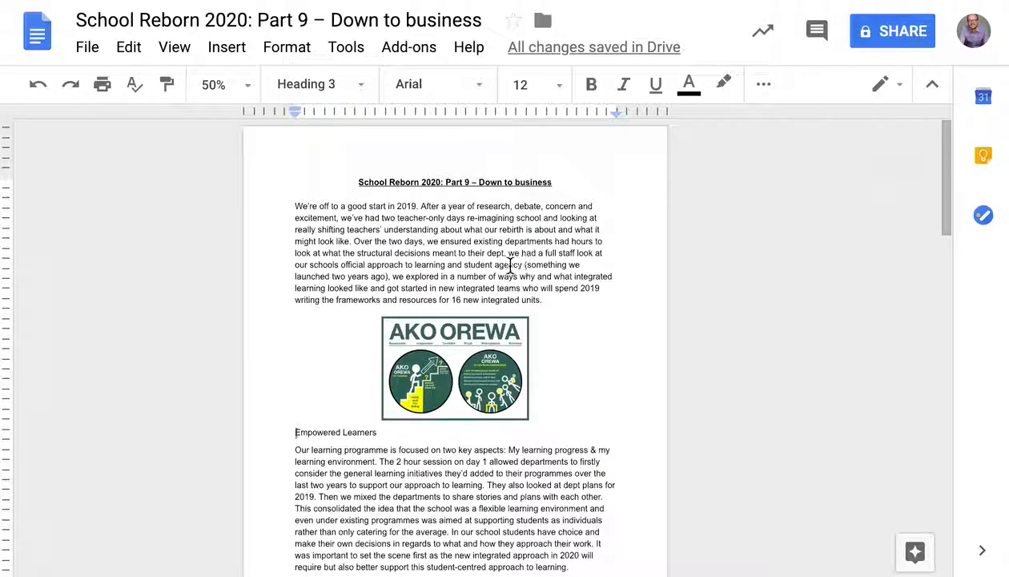
{"action": "scroll", "coordinate": [507, 378], "scroll_direction": "down", "scroll_amount": 4}
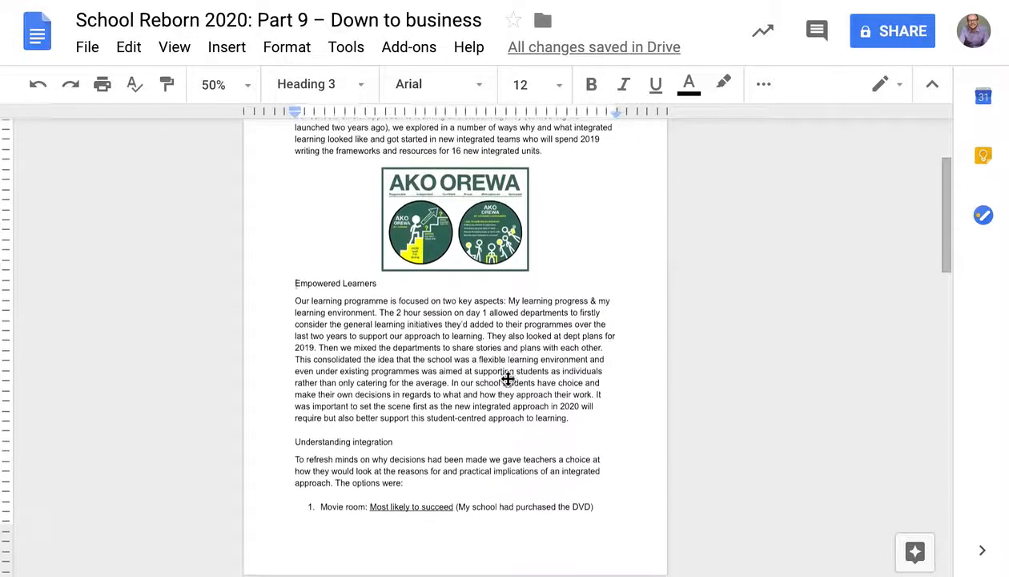
{"action": "scroll", "coordinate": [507, 377], "scroll_direction": "up", "scroll_amount": 2}
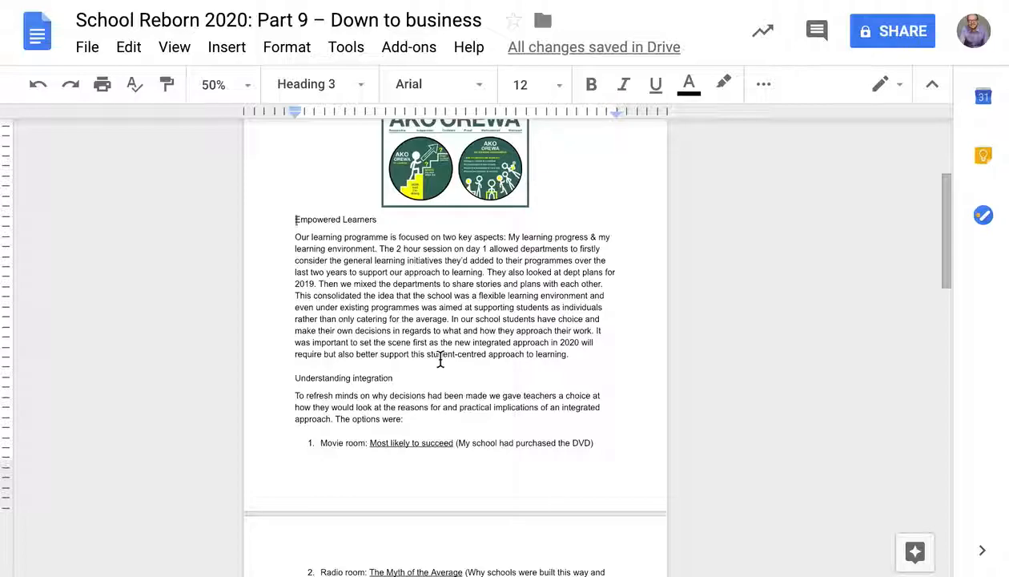
Step: Make the "Empowered Learners" heading below the AKO OREWA image bold
{"action": "left_click_drag", "start_coordinate": [383, 221], "coordinate": [300, 225]}
{"action": "scroll", "coordinate": [300, 225], "scroll_direction": "up", "scroll_amount": 1}
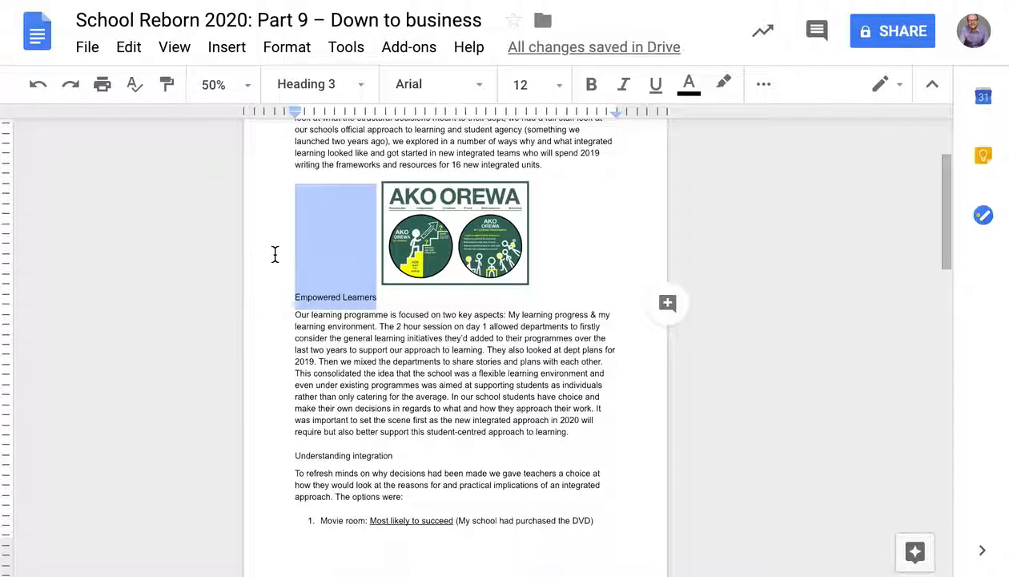
{"action": "key", "text": "ctrl+b"}
{"action": "left_click", "coordinate": [349, 354]}
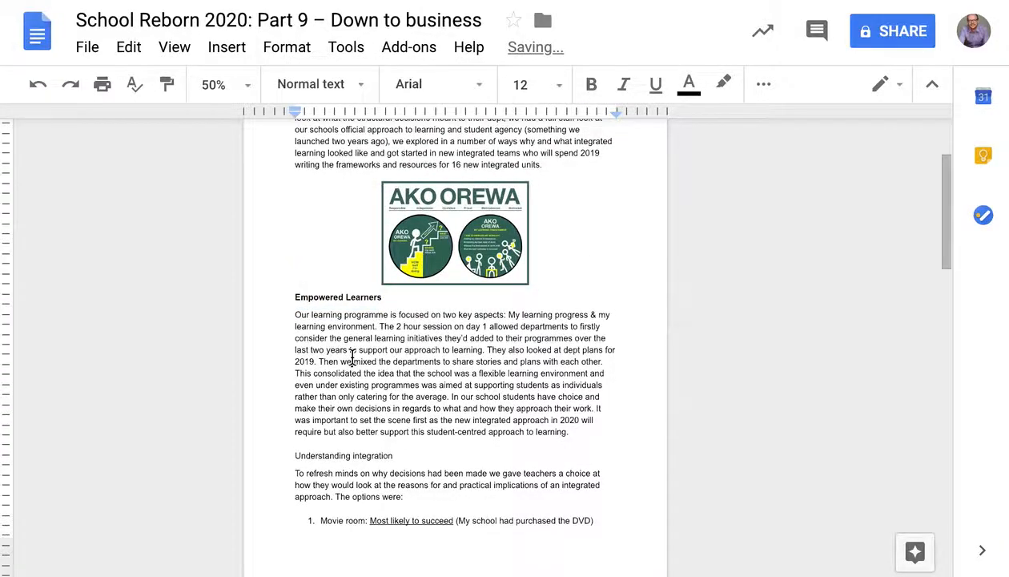
Step: Review the document from the title to the last page and return to its beginning
{"action": "scroll", "coordinate": [349, 355], "scroll_direction": "up", "scroll_amount": 2}
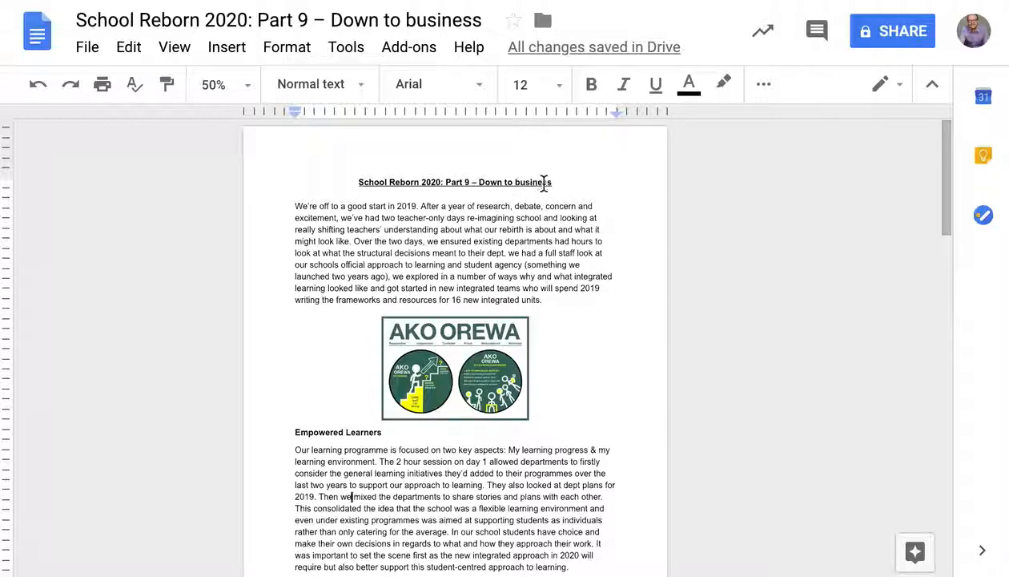
{"action": "scroll", "coordinate": [408, 228], "scroll_direction": "down", "scroll_amount": 8}
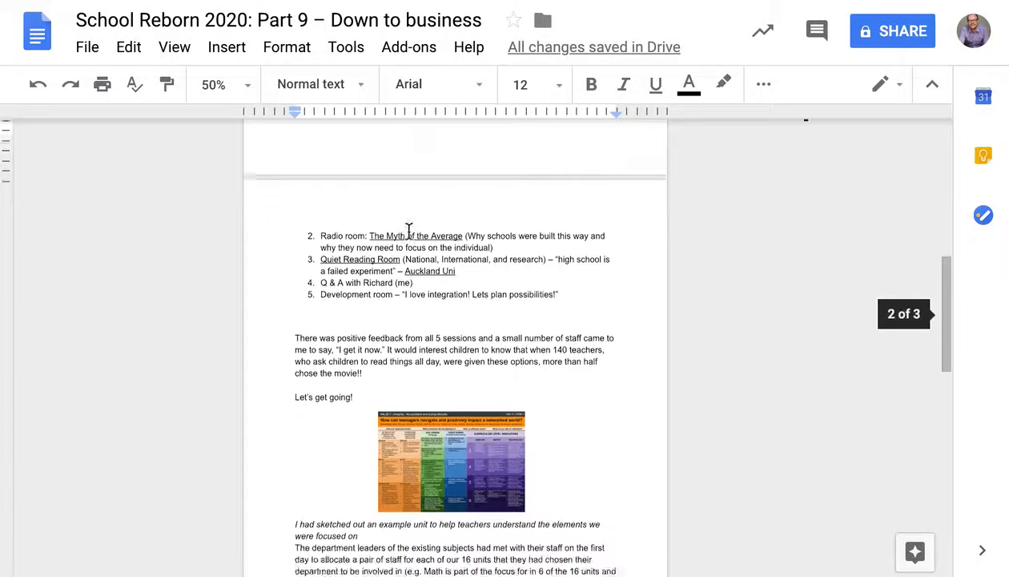
{"action": "scroll", "coordinate": [408, 231], "scroll_direction": "down", "scroll_amount": 10}
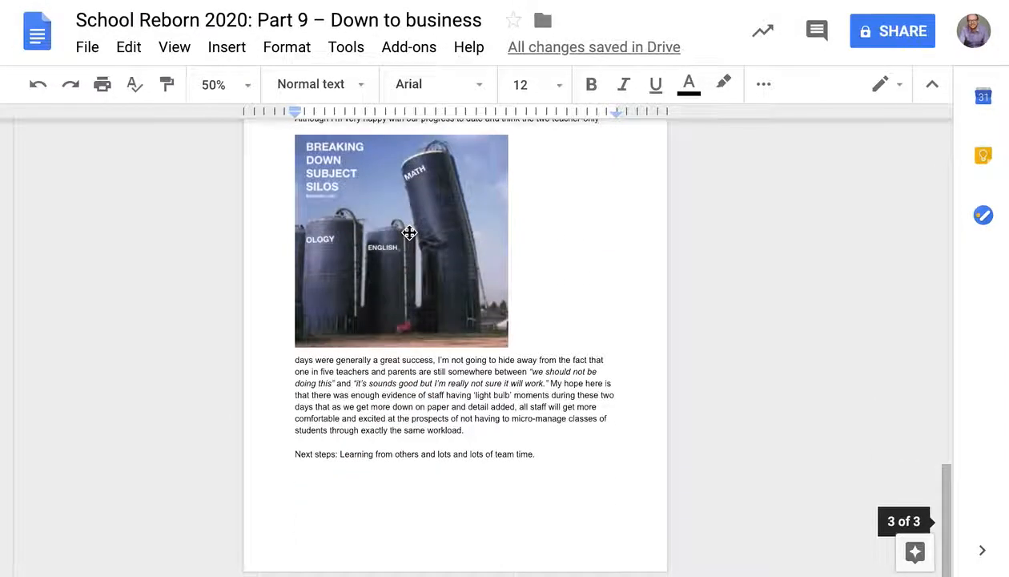
{"action": "key", "text": "ctrl+Home"}
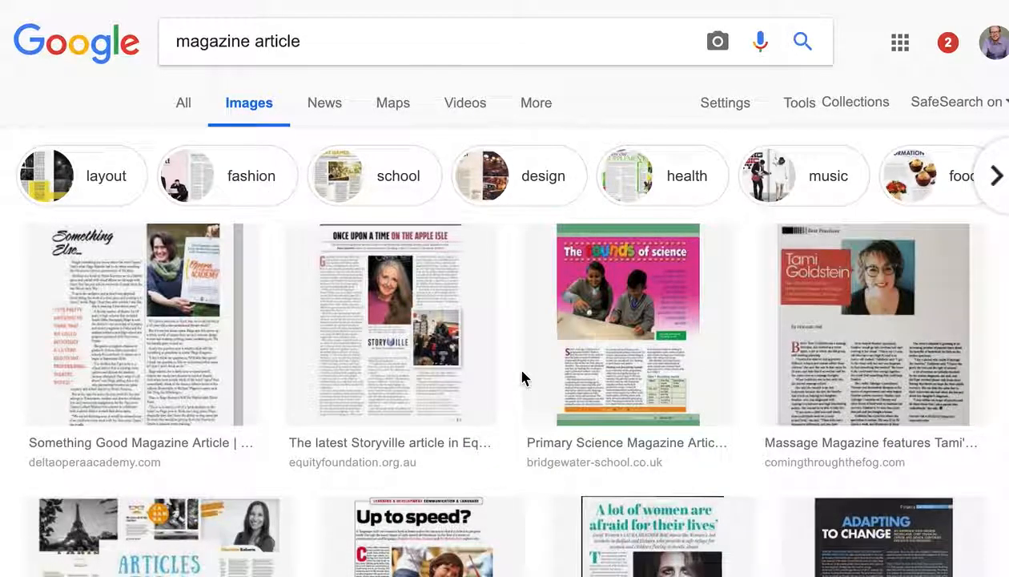
Step: Switch to the Google Images results for "magazine article" and examine how the example pages arrange columns, headings, images and colours
{"action": "scroll", "coordinate": [522, 377], "scroll_direction": "down", "scroll_amount": 1}
{"action": "scroll", "coordinate": [522, 377], "scroll_direction": "down", "scroll_amount": 8}
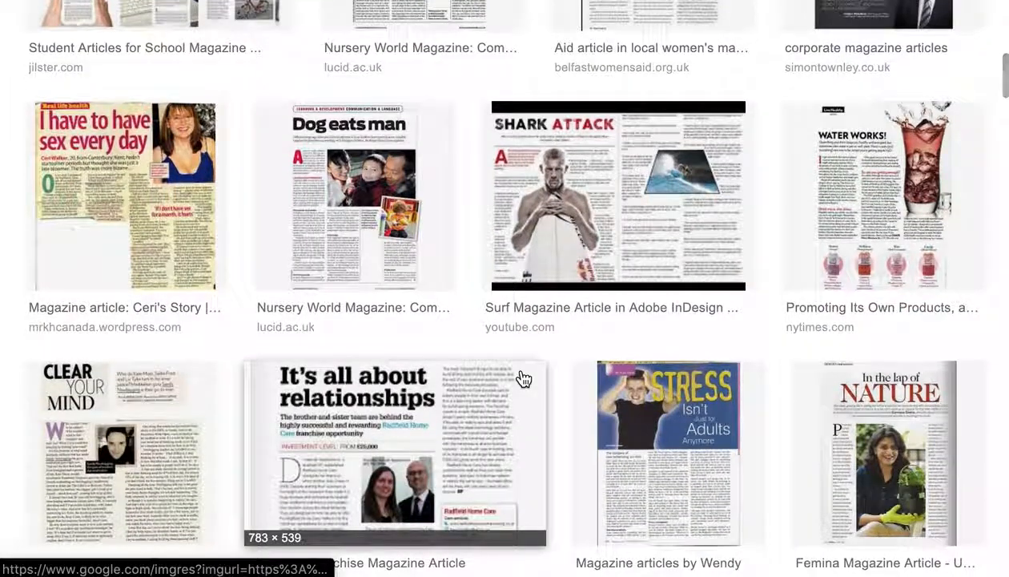
{"action": "scroll", "coordinate": [521, 377], "scroll_direction": "down", "scroll_amount": 5}
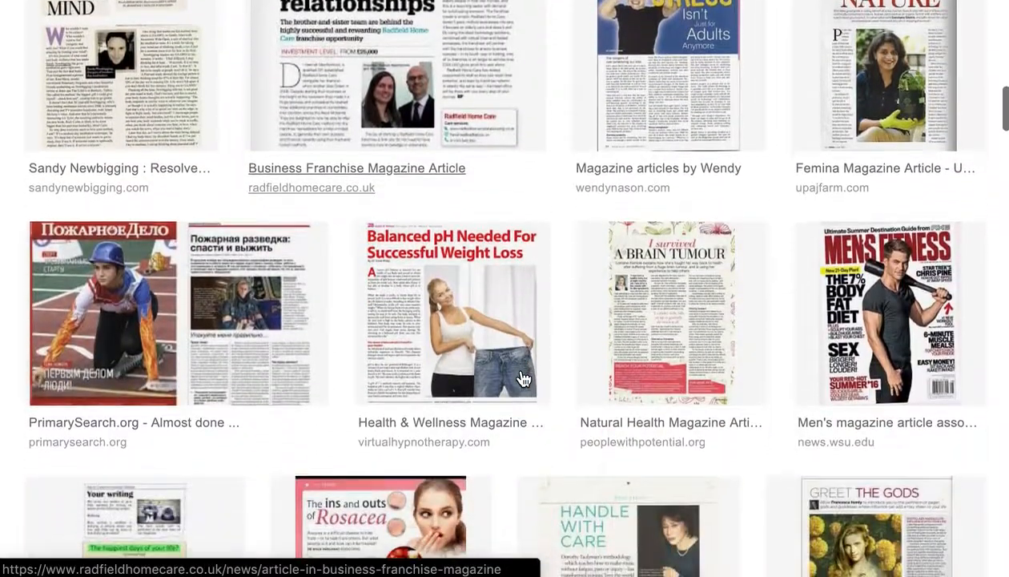
{"action": "scroll", "coordinate": [522, 377], "scroll_direction": "down", "scroll_amount": 3}
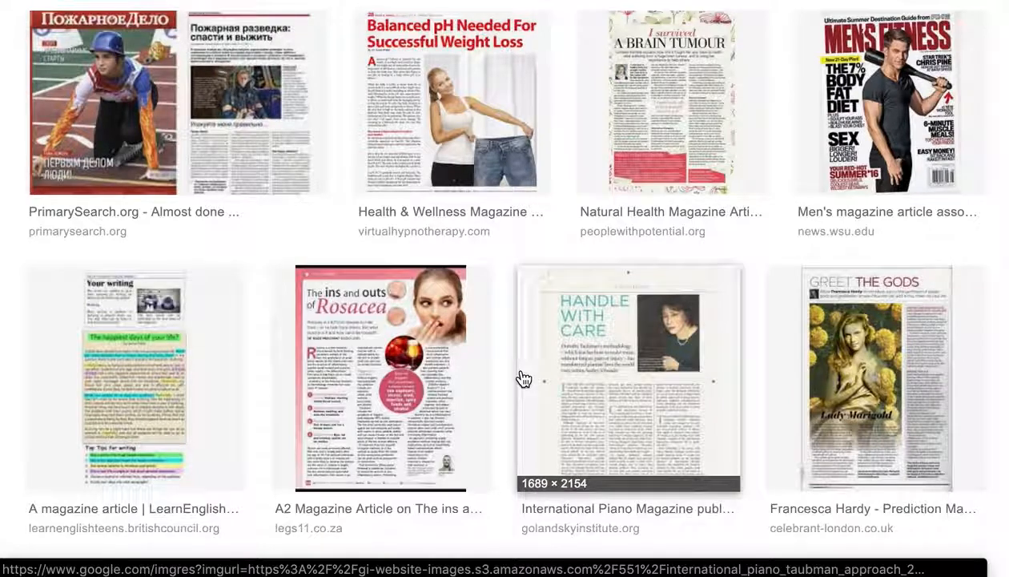
{"action": "scroll", "coordinate": [523, 378], "scroll_direction": "down", "scroll_amount": 8}
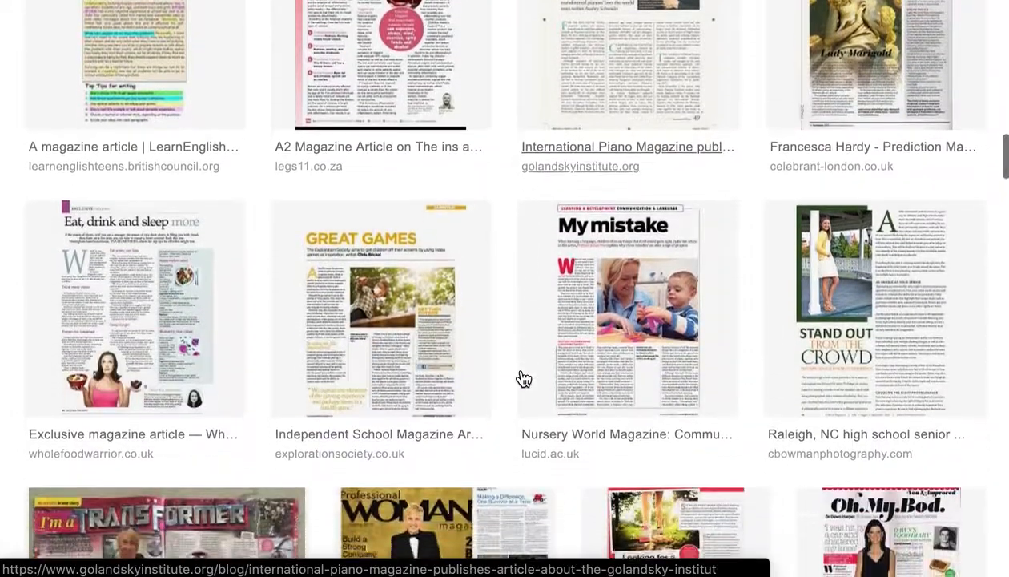
{"action": "scroll", "coordinate": [523, 378], "scroll_direction": "down", "scroll_amount": 5}
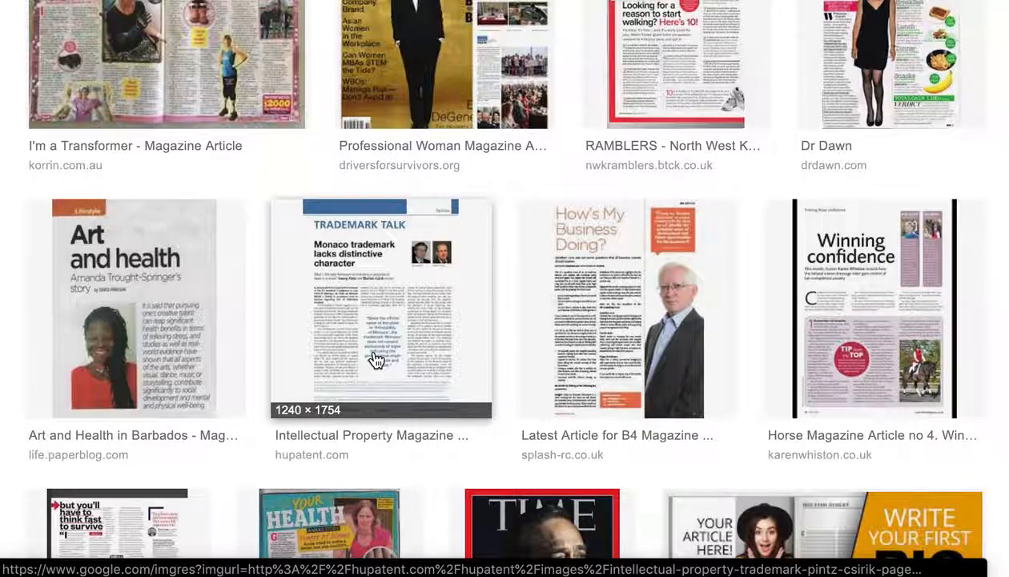
{"action": "scroll", "coordinate": [376, 359], "scroll_direction": "up", "scroll_amount": 2}
{"action": "scroll", "coordinate": [497, 513], "scroll_direction": "up", "scroll_amount": 5}
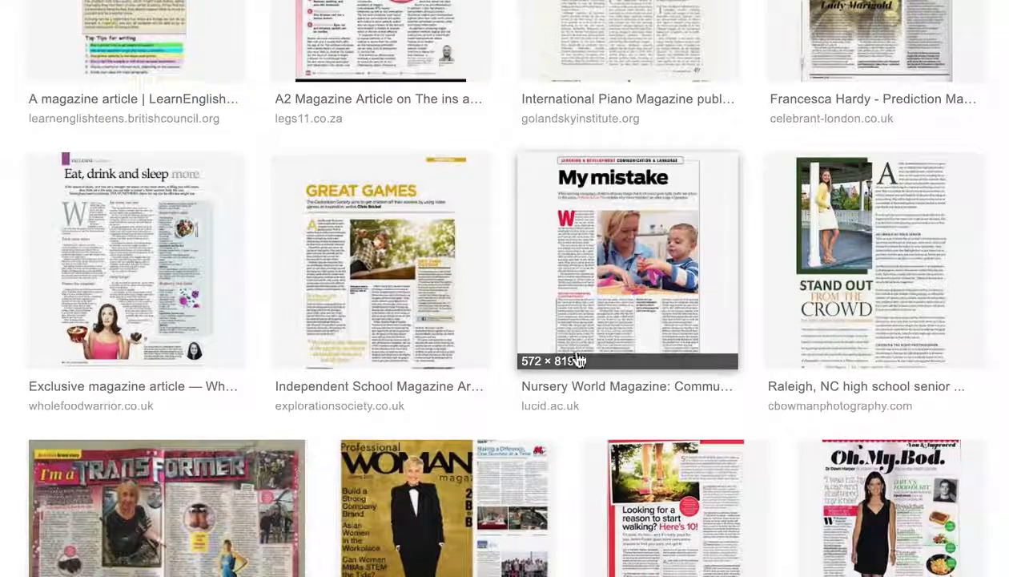
{"action": "scroll", "coordinate": [492, 332], "scroll_direction": "up", "scroll_amount": 4}
{"action": "scroll", "coordinate": [492, 333], "scroll_direction": "up", "scroll_amount": 4}
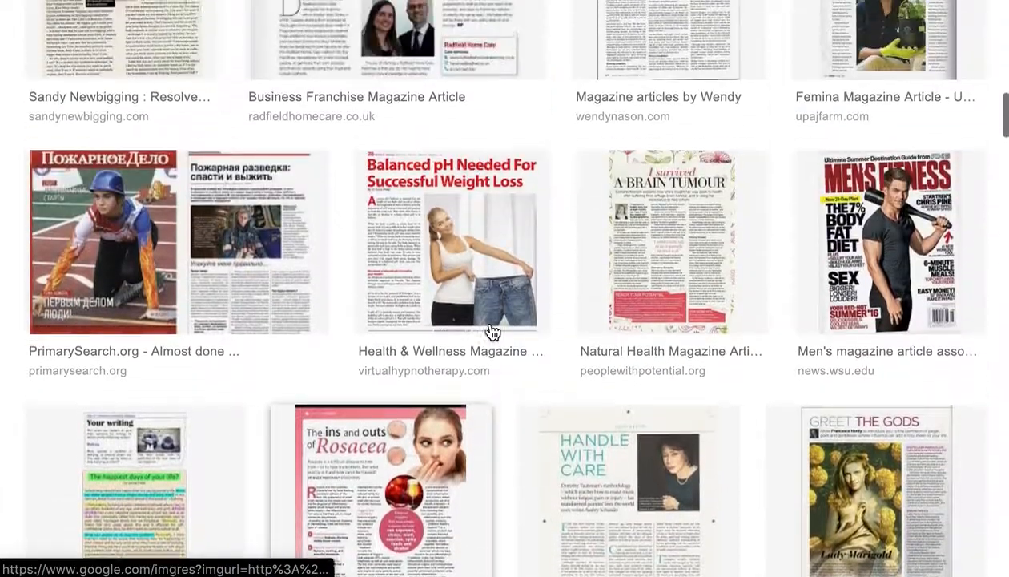
{"action": "scroll", "coordinate": [381, 368], "scroll_direction": "up", "scroll_amount": 1}
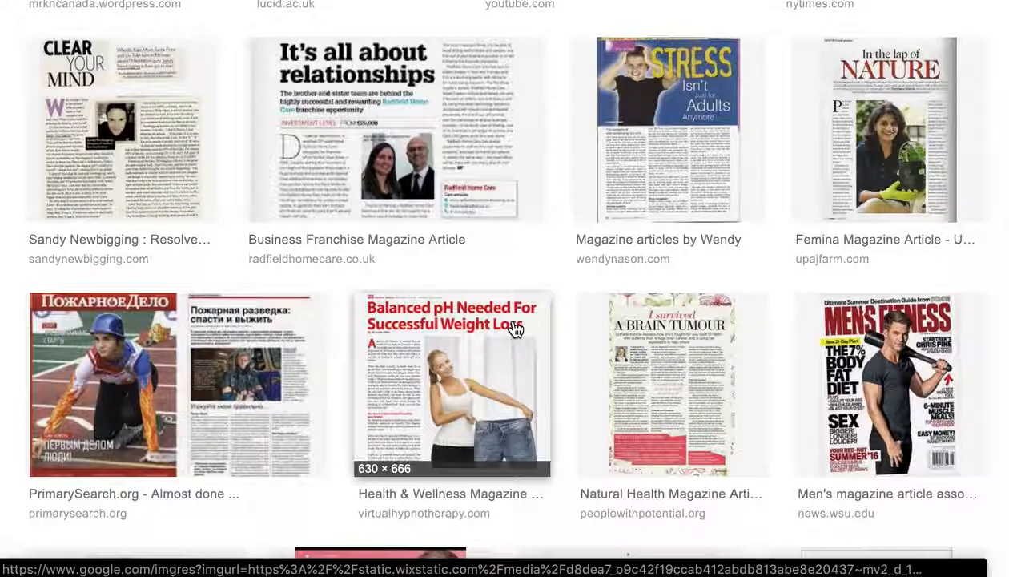
{"action": "scroll", "coordinate": [515, 330], "scroll_direction": "down", "scroll_amount": 3}
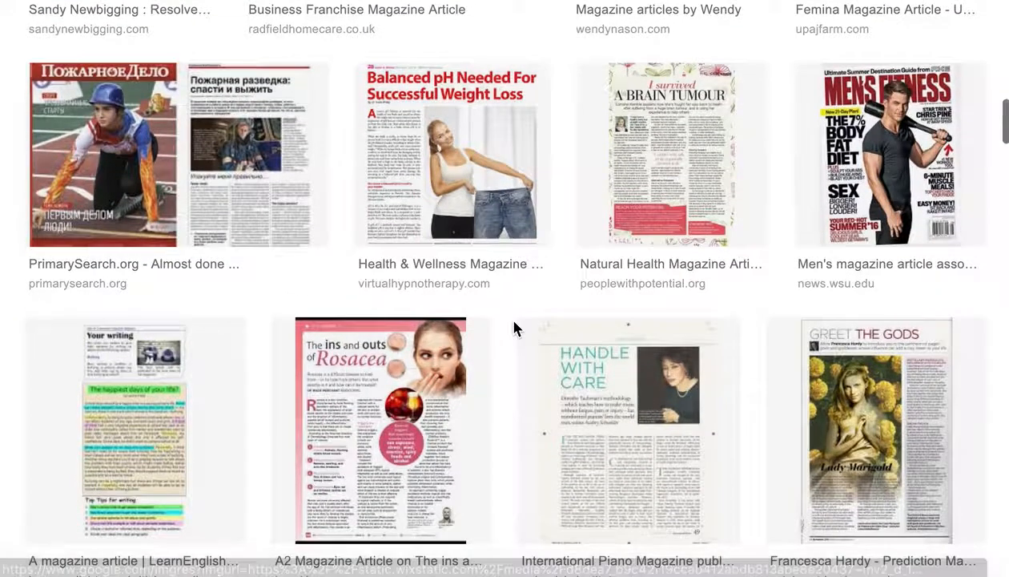
{"action": "scroll", "coordinate": [515, 327], "scroll_direction": "down", "scroll_amount": 2}
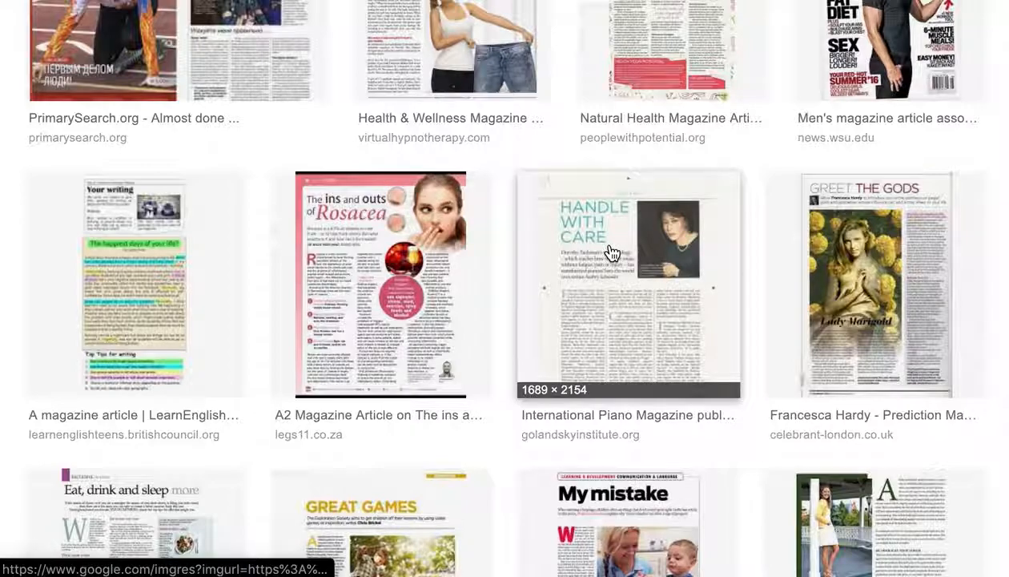
{"action": "scroll", "coordinate": [612, 253], "scroll_direction": "down", "scroll_amount": 8}
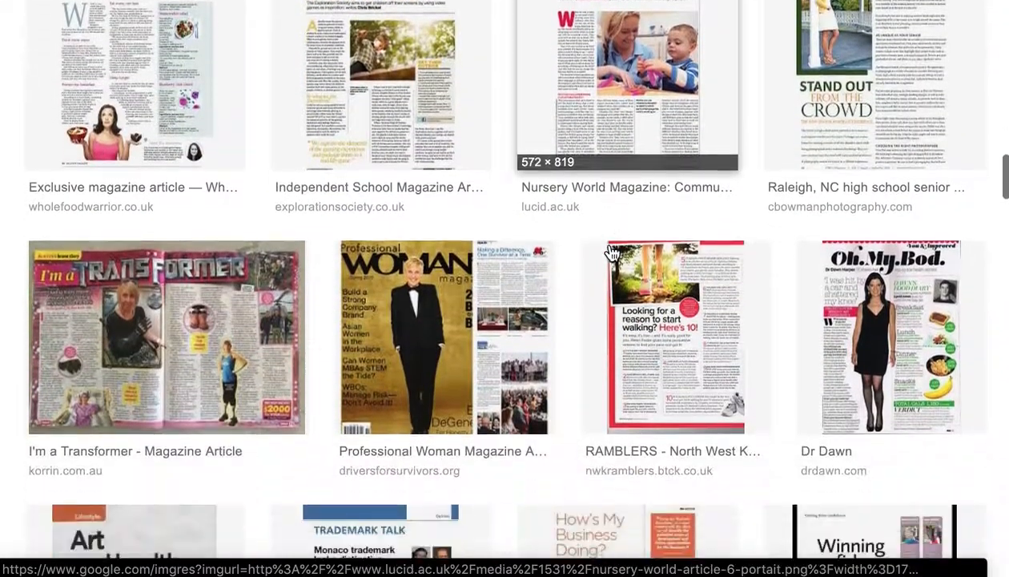
{"action": "scroll", "coordinate": [612, 253], "scroll_direction": "down", "scroll_amount": 3}
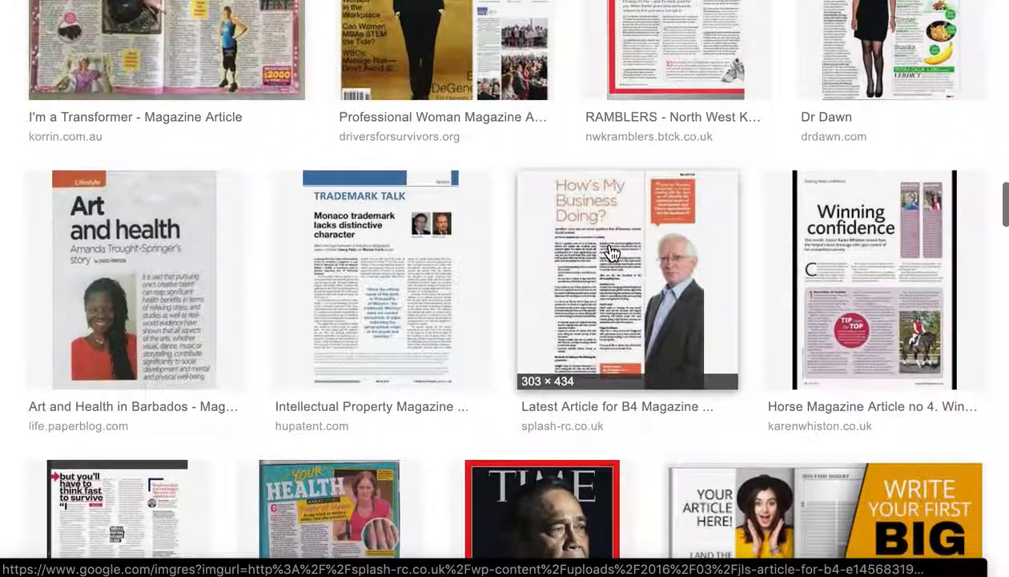
{"action": "scroll", "coordinate": [612, 253], "scroll_direction": "up", "scroll_amount": 15}
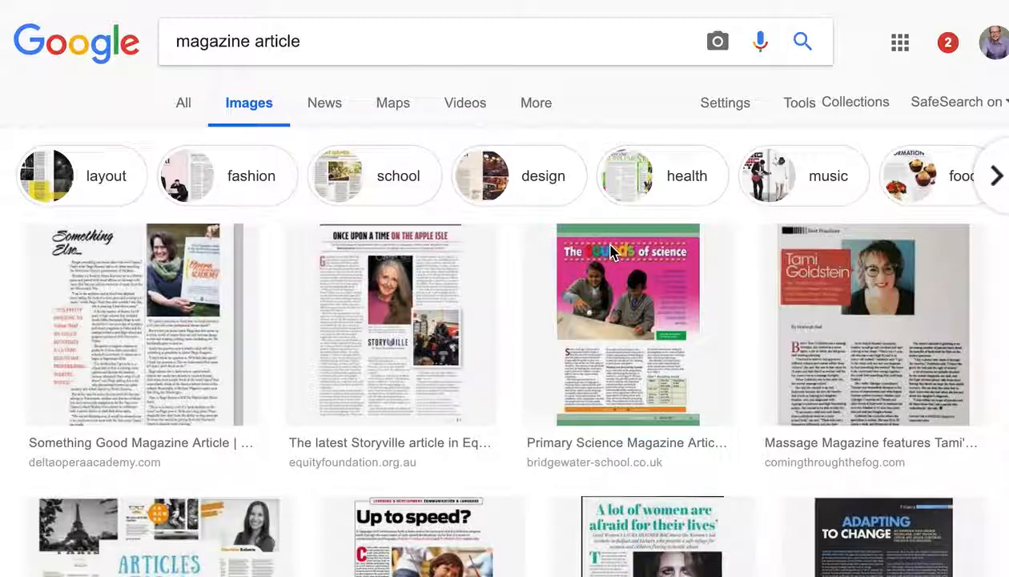
{"action": "scroll", "coordinate": [612, 253], "scroll_direction": "down", "scroll_amount": 15}
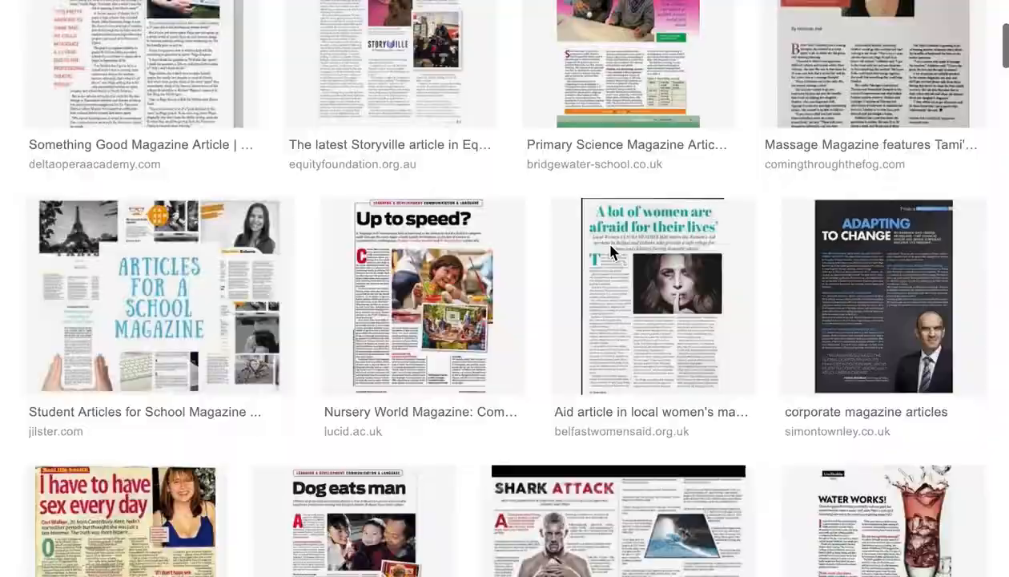
{"action": "scroll", "coordinate": [612, 253], "scroll_direction": "up", "scroll_amount": 6}
{"action": "scroll", "coordinate": [612, 253], "scroll_direction": "up", "scroll_amount": 10}
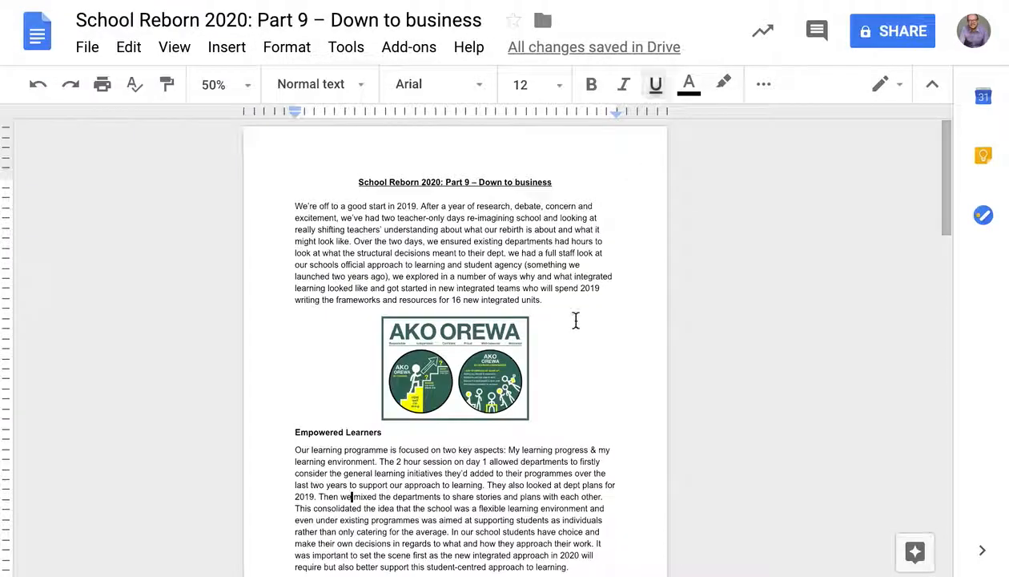
Step: Switch back to the original Google Docs document and compare its layout with the magazine examples
{"action": "scroll", "coordinate": [575, 320], "scroll_direction": "down", "scroll_amount": 15}
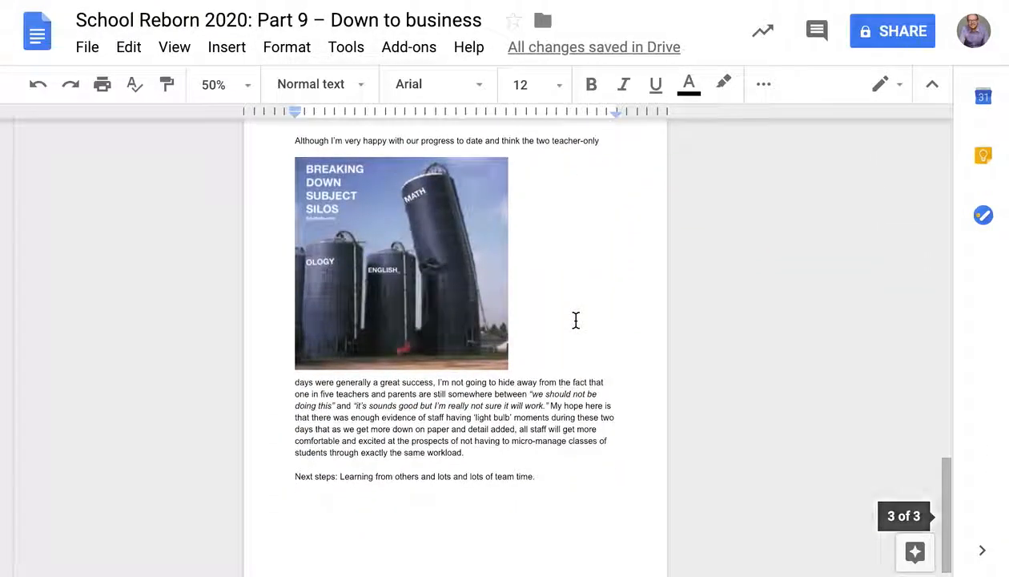
{"action": "scroll", "coordinate": [575, 319], "scroll_direction": "up", "scroll_amount": 15}
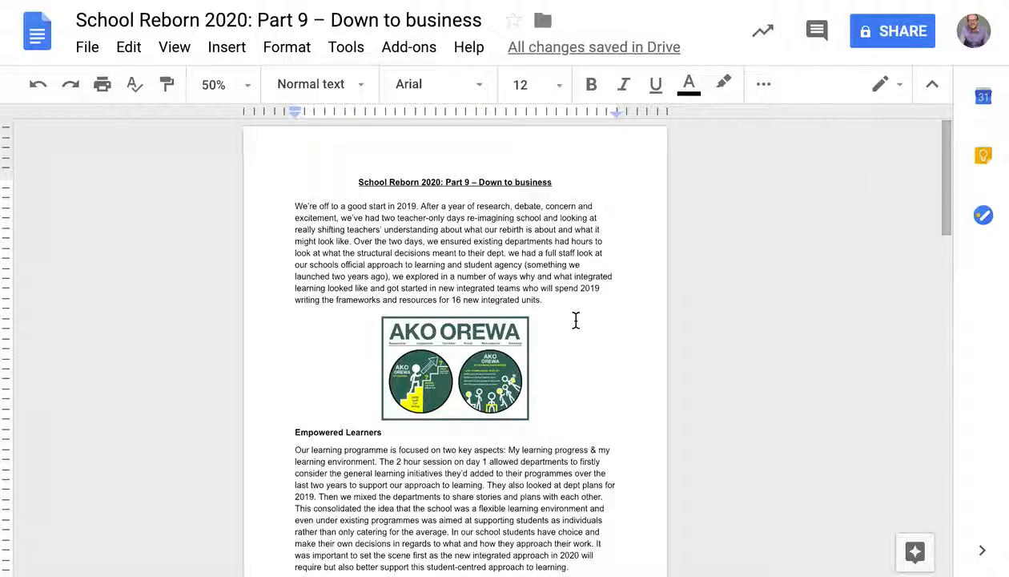
{"action": "scroll", "coordinate": [576, 318], "scroll_direction": "down", "scroll_amount": 5}
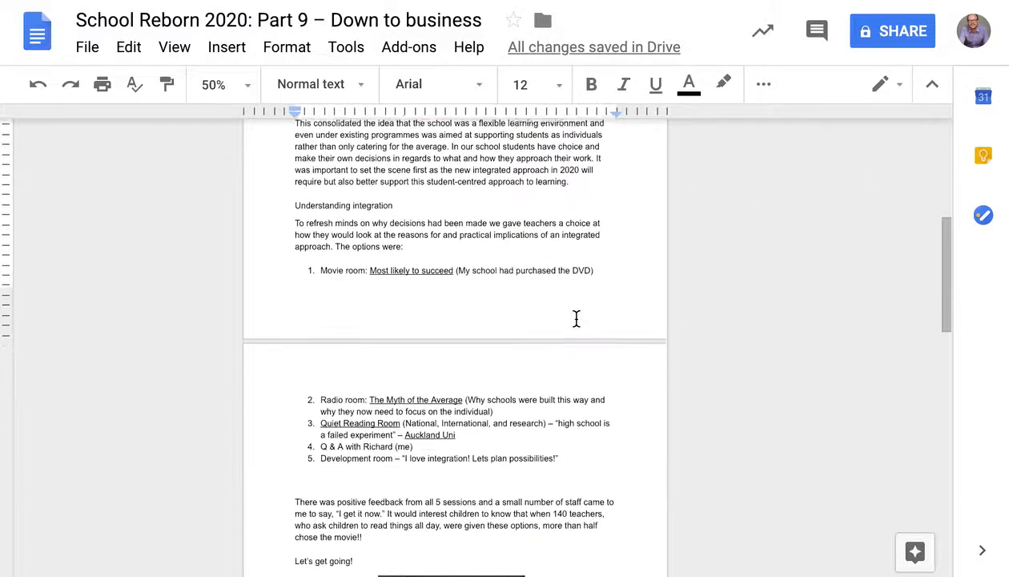
{"action": "scroll", "coordinate": [576, 318], "scroll_direction": "up", "scroll_amount": 5}
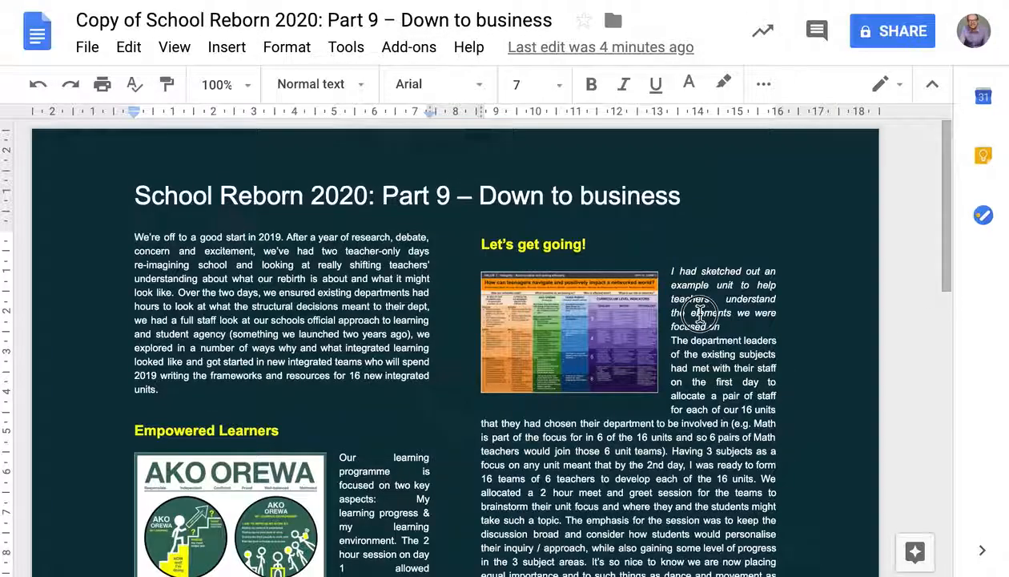
Step: Examine the two-column magazine layout in "Copy of School Reborn 2020: Part 9 – Down to business" at 50% zoom
{"action": "left_click", "coordinate": [699, 312]}
{"action": "scroll", "coordinate": [699, 314], "scroll_direction": "down", "scroll_amount": 3}
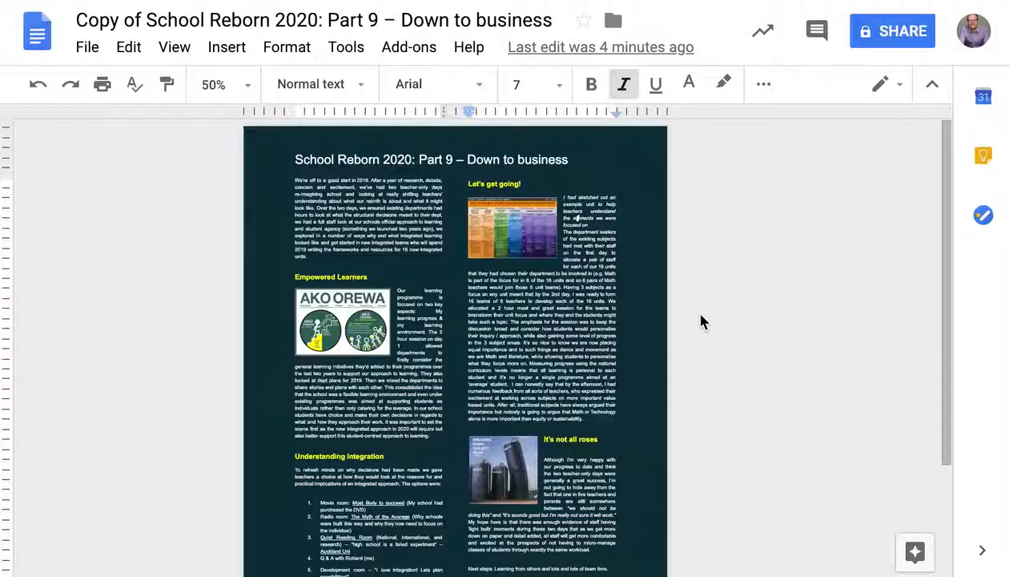
{"action": "scroll", "coordinate": [700, 320], "scroll_direction": "down", "scroll_amount": 3}
{"action": "scroll", "coordinate": [700, 321], "scroll_direction": "up", "scroll_amount": 3}
{"action": "scroll", "coordinate": [701, 321], "scroll_direction": "down", "scroll_amount": 3}
{"action": "scroll", "coordinate": [700, 320], "scroll_direction": "up", "scroll_amount": 3}
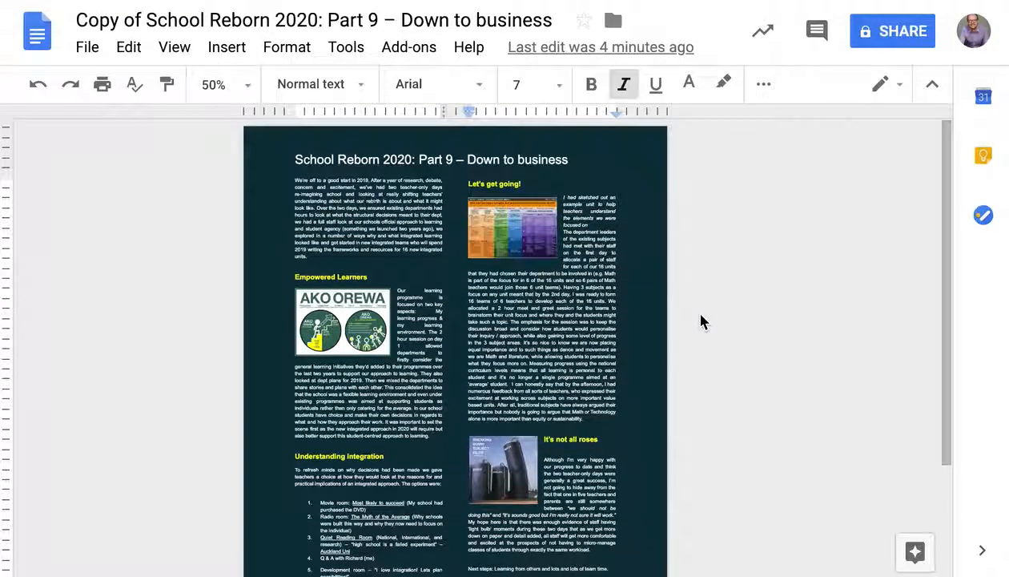
Step: Examine the finished magazine-style copy from its title down to the end of the page and back
{"action": "scroll", "coordinate": [700, 320], "scroll_direction": "down", "scroll_amount": 3}
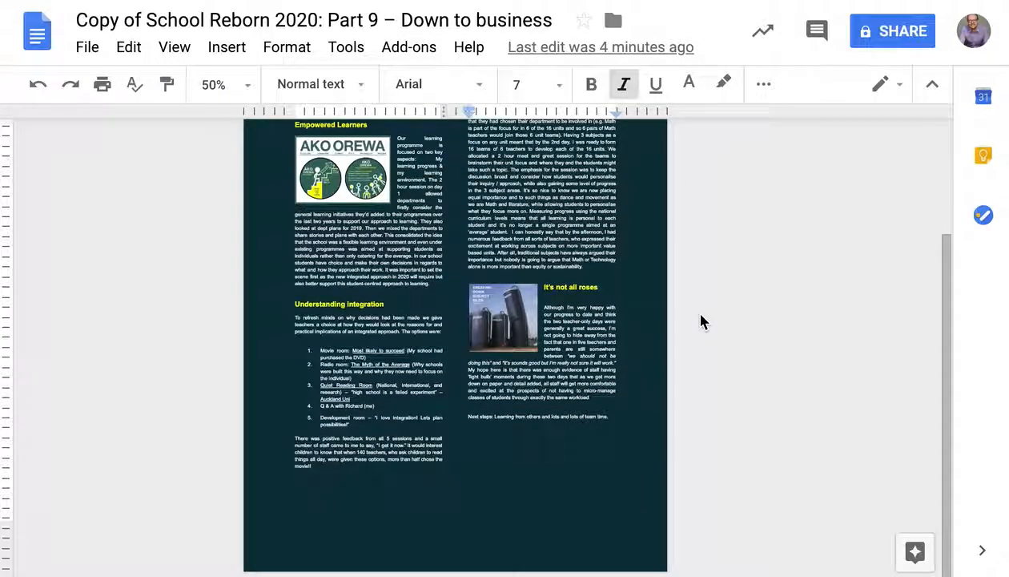
{"action": "scroll", "coordinate": [701, 321], "scroll_direction": "up", "scroll_amount": 3}
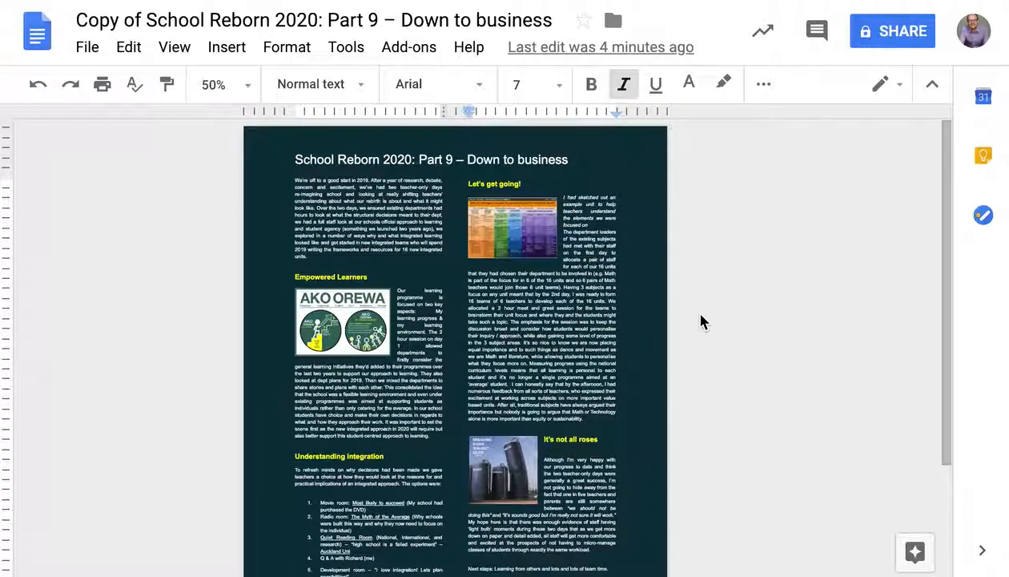
{"action": "scroll", "coordinate": [700, 321], "scroll_direction": "down", "scroll_amount": 3}
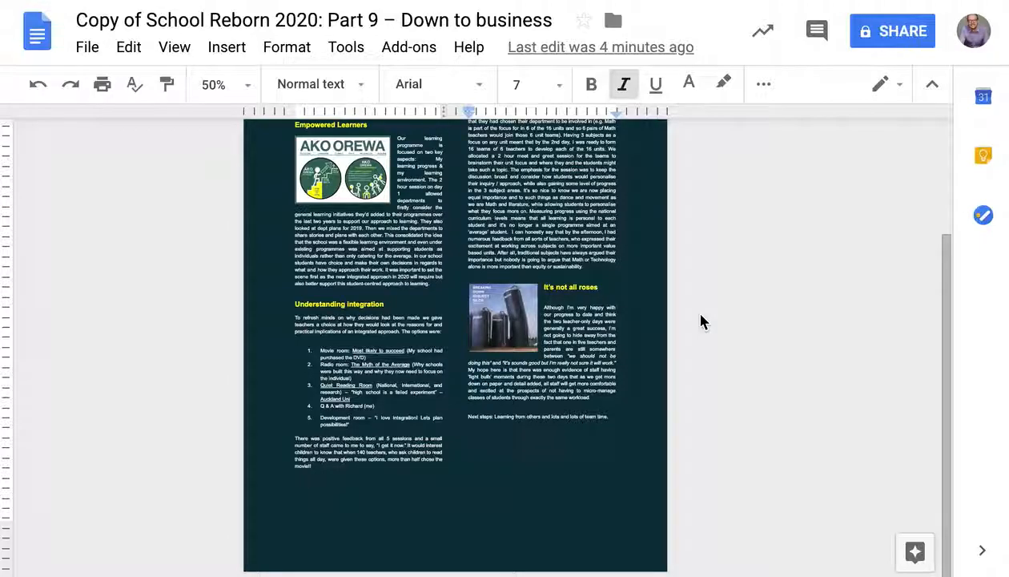
{"action": "scroll", "coordinate": [701, 321], "scroll_direction": "up", "scroll_amount": 3}
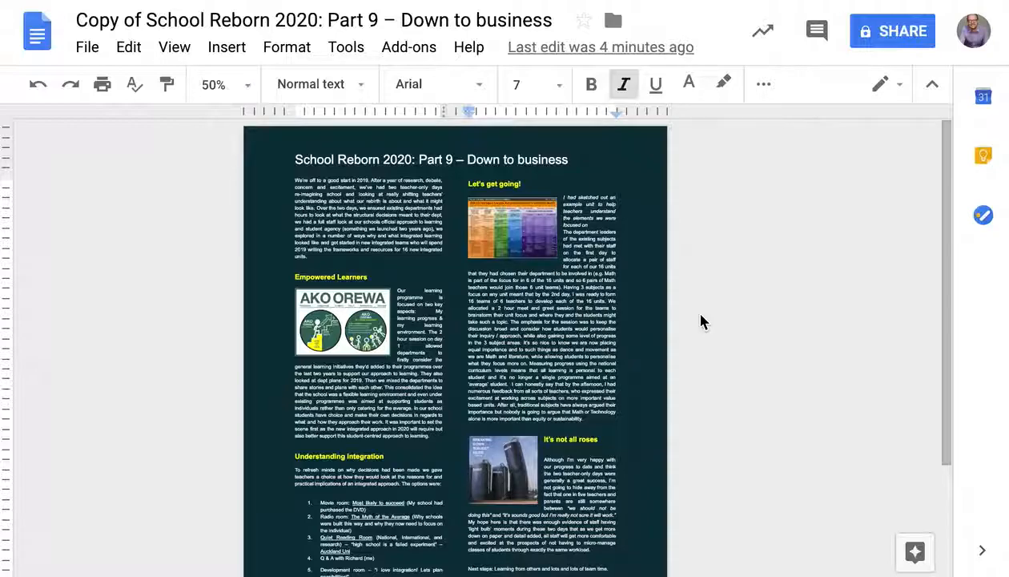
{"action": "scroll", "coordinate": [701, 321], "scroll_direction": "down", "scroll_amount": 3}
{"action": "scroll", "coordinate": [701, 320], "scroll_direction": "up", "scroll_amount": 3}
Step: Switch between the plain original document and the magazine-style copy to compare their length and layout
{"action": "left_click", "coordinate": [696, 1]}
{"action": "scroll", "coordinate": [593, 325], "scroll_direction": "down", "scroll_amount": 15}
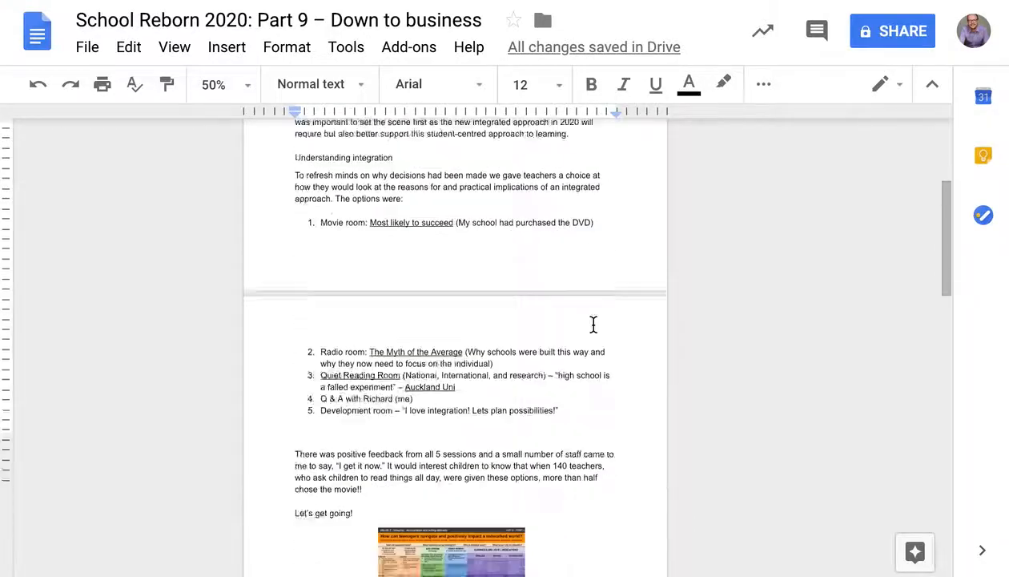
{"action": "scroll", "coordinate": [594, 324], "scroll_direction": "down", "scroll_amount": 3}
{"action": "scroll", "coordinate": [593, 323], "scroll_direction": "up", "scroll_amount": 20}
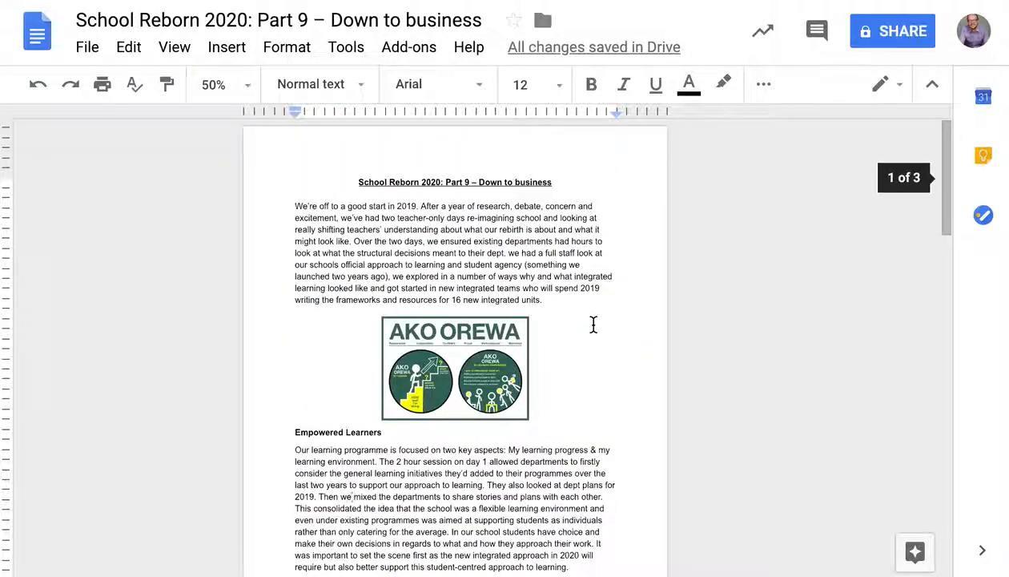
{"action": "scroll", "coordinate": [593, 323], "scroll_direction": "down", "scroll_amount": 4}
{"action": "scroll", "coordinate": [594, 323], "scroll_direction": "up", "scroll_amount": 4}
{"action": "left_click", "coordinate": [599, 2]}
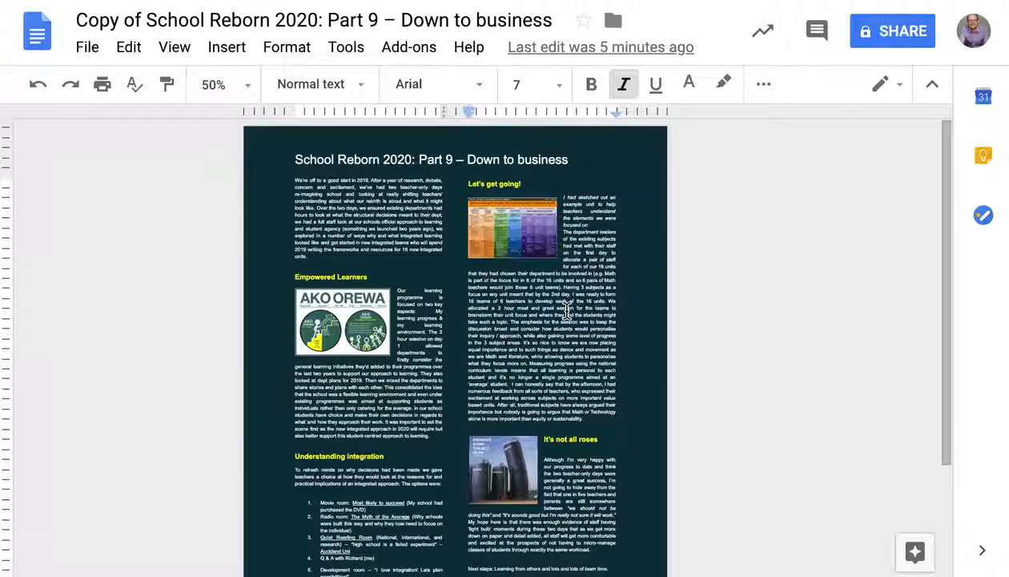
{"action": "scroll", "coordinate": [575, 387], "scroll_direction": "down", "scroll_amount": 3}
{"action": "scroll", "coordinate": [575, 387], "scroll_direction": "up", "scroll_amount": 3}
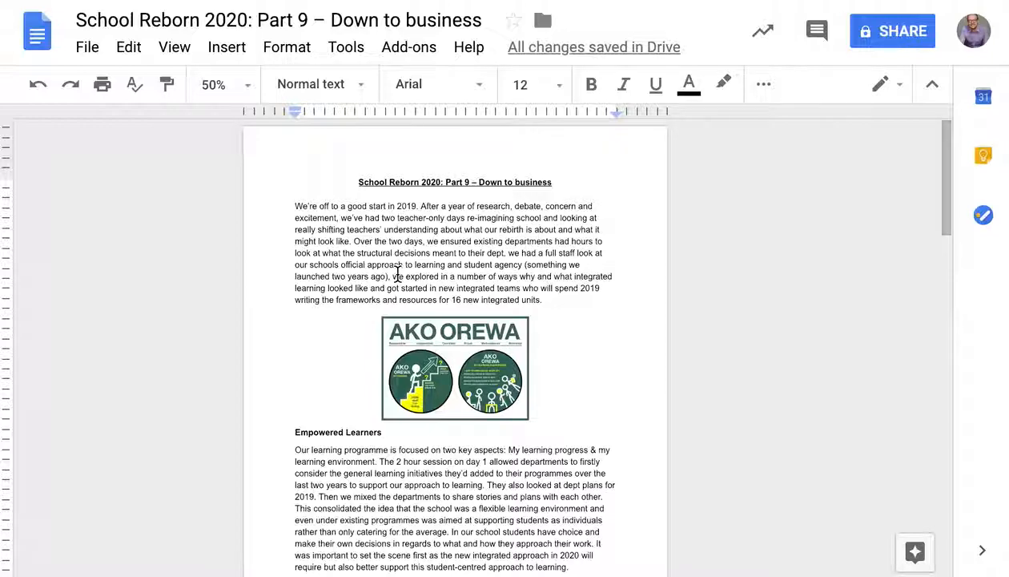
Step: Select the entire original School Reborn 2020 document and arrange it in two columns
{"action": "key", "text": "ctrl+a"}
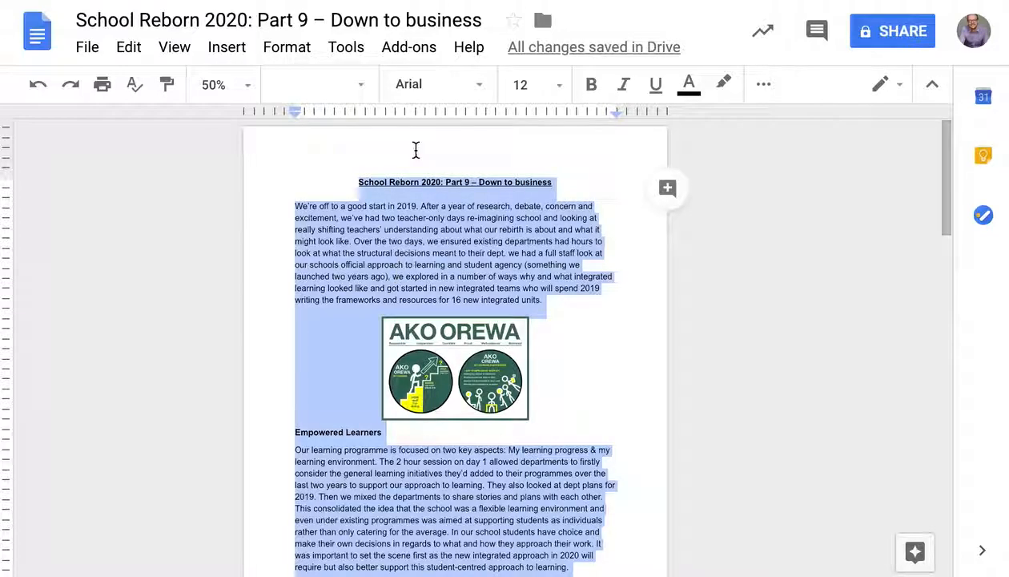
{"action": "left_click", "coordinate": [220, 51]}
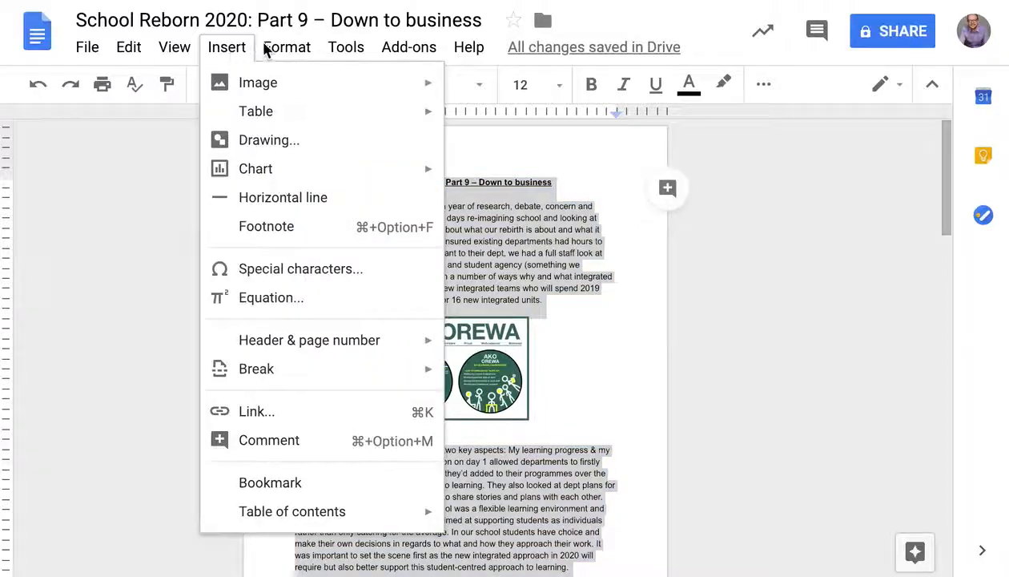
{"action": "mouse_move", "coordinate": [282, 50]}
{"action": "mouse_move", "coordinate": [324, 207]}
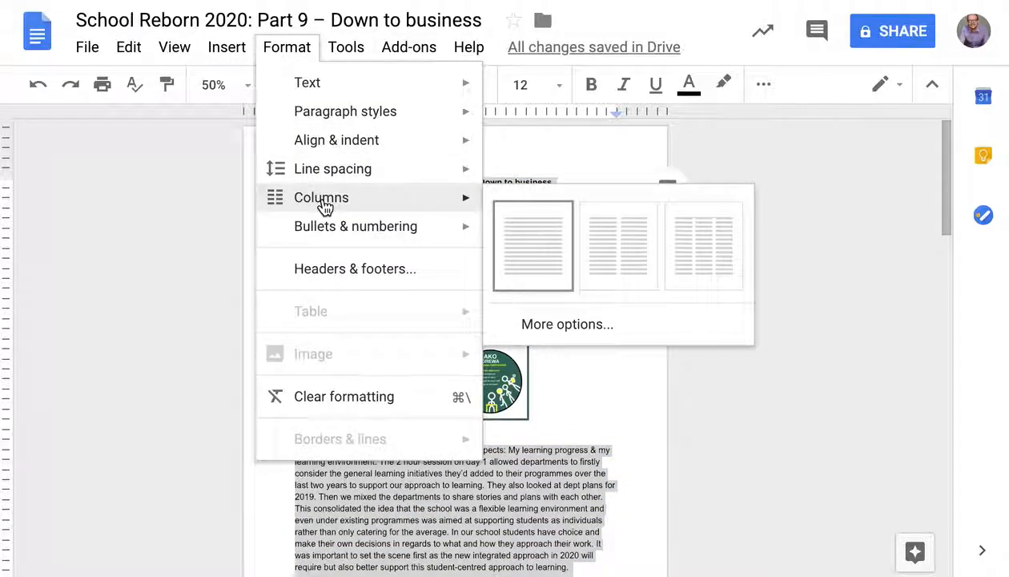
{"action": "left_click", "coordinate": [633, 255]}
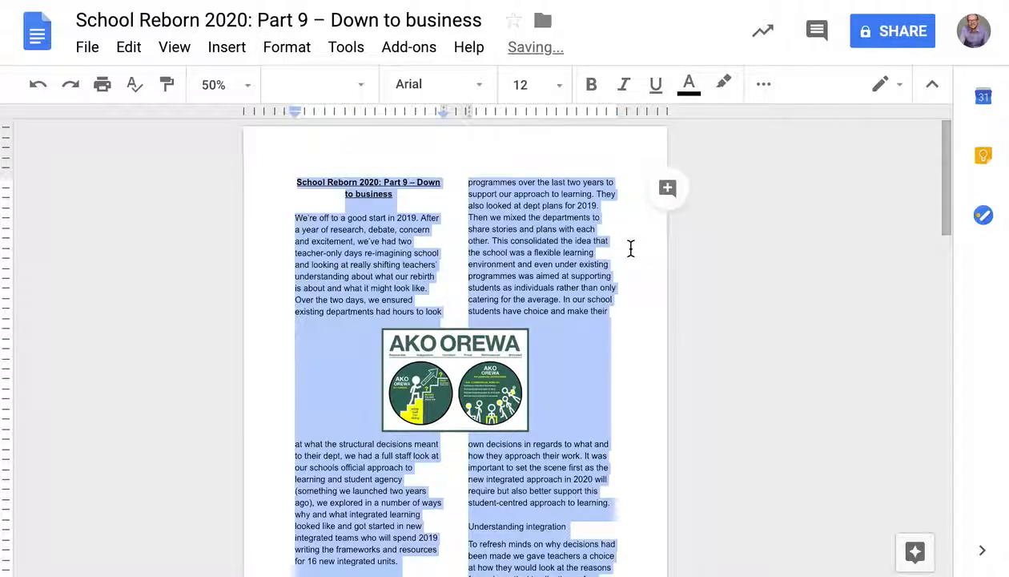
Step: Wrap text around the AKO OREWA image, shrink it and place it under the title in the first column
{"action": "left_click", "coordinate": [497, 396]}
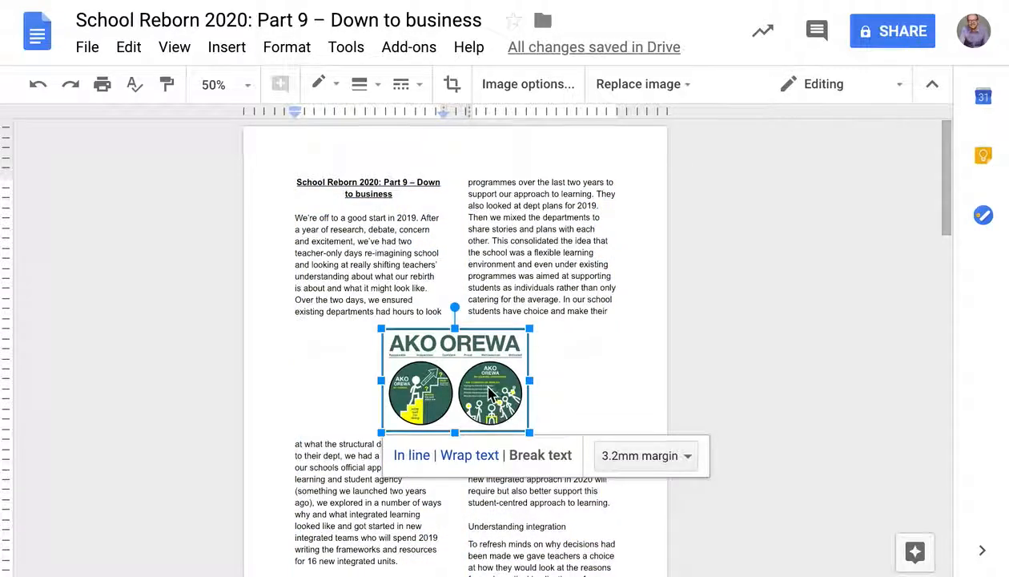
{"action": "left_click", "coordinate": [470, 454]}
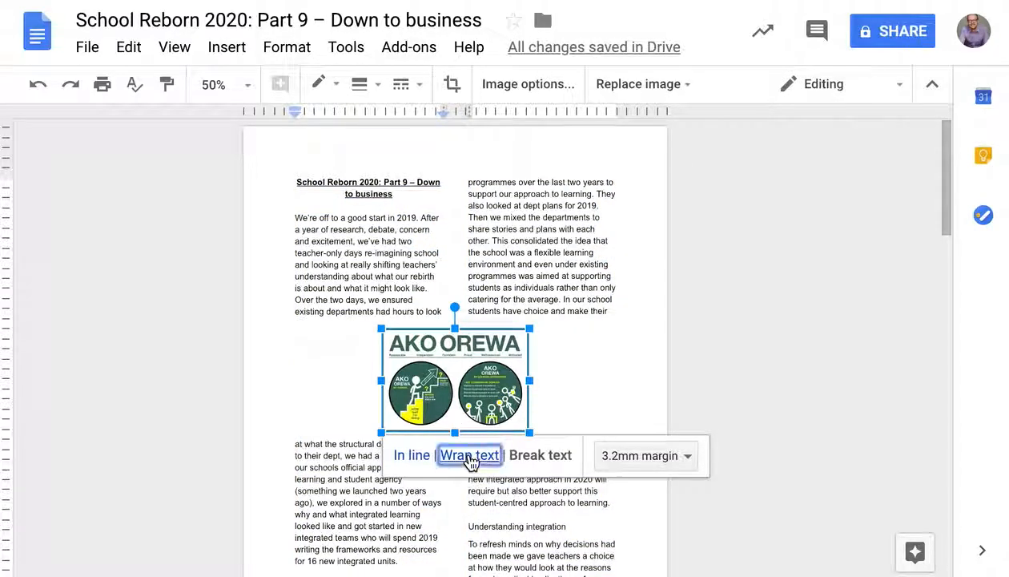
{"action": "left_click_drag", "start_coordinate": [466, 391], "coordinate": [389, 282]}
{"action": "left_click_drag", "start_coordinate": [443, 317], "coordinate": [388, 278]}
{"action": "left_click", "coordinate": [422, 252]}
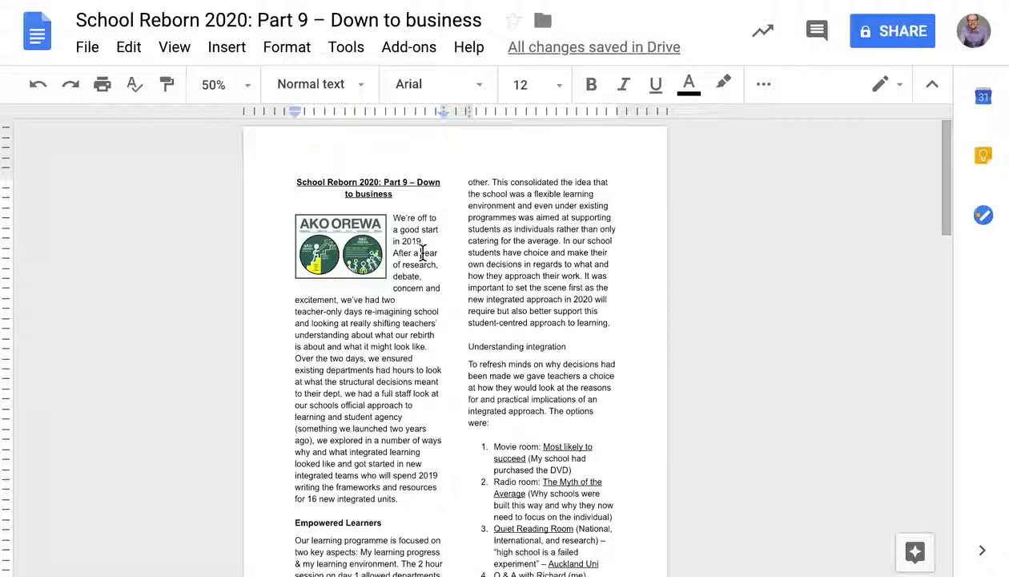
Step: Shrink the colourful unit table image and the subject silos image on page 2 to fit within their columns
{"action": "scroll", "coordinate": [422, 251], "scroll_direction": "down", "scroll_amount": 6}
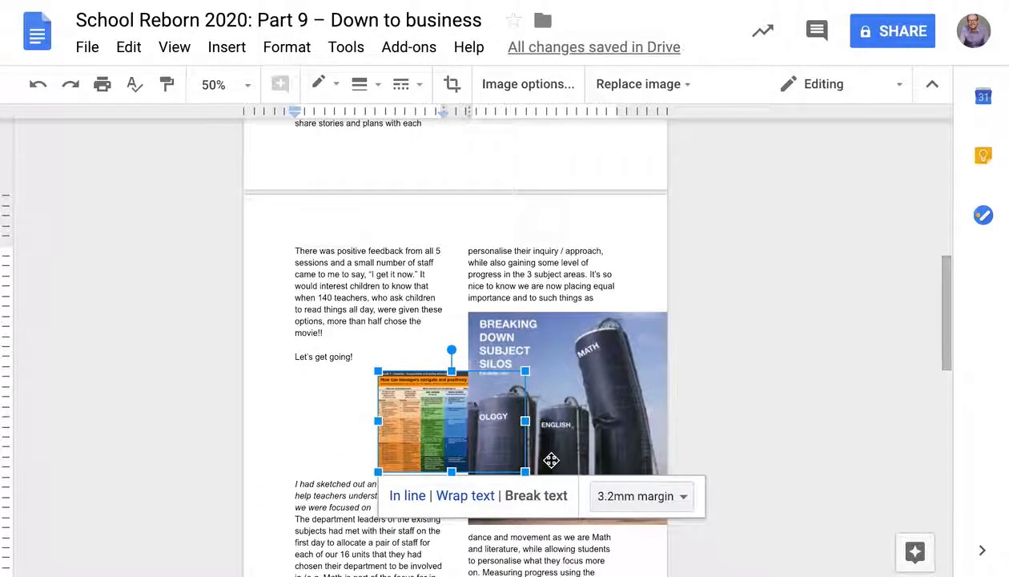
{"action": "left_click_drag", "start_coordinate": [526, 472], "coordinate": [357, 288]}
{"action": "left_click", "coordinate": [581, 443]}
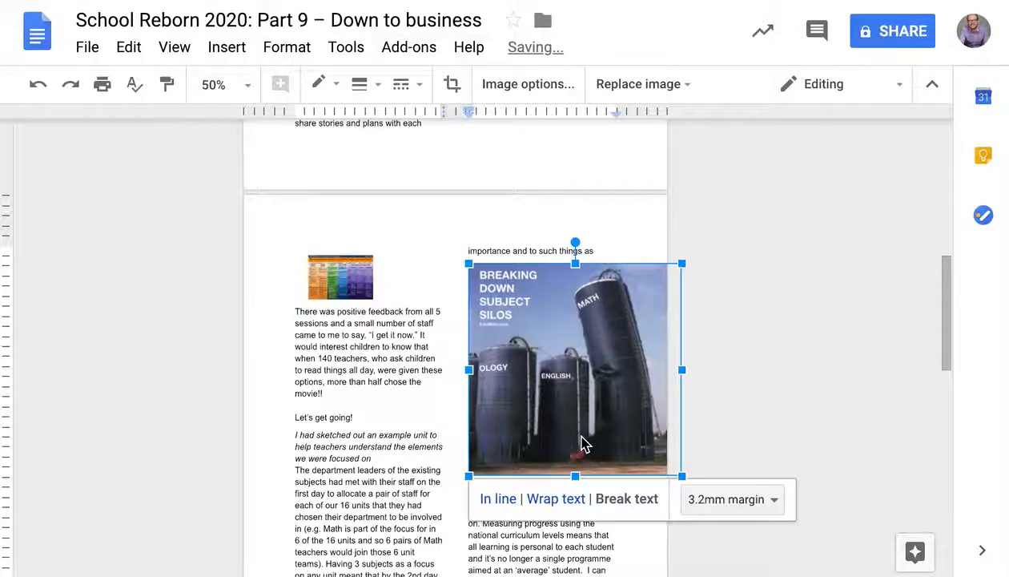
{"action": "left_click_drag", "start_coordinate": [464, 478], "coordinate": [513, 303]}
{"action": "scroll", "coordinate": [511, 299], "scroll_direction": "up", "scroll_amount": 6}
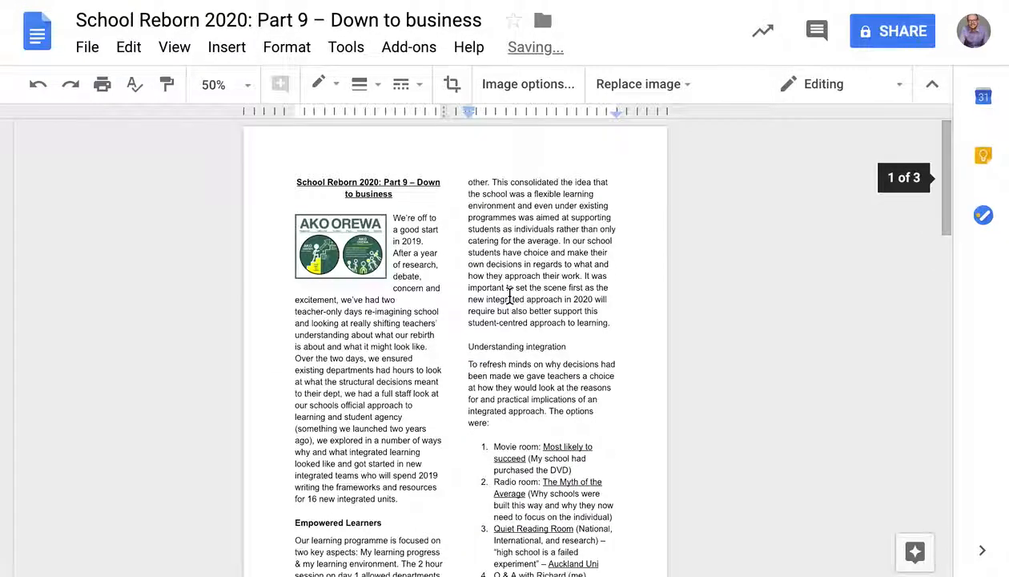
Step: Review the two-column pages and compare their text with the "magazine article" image results
{"action": "left_click", "coordinate": [381, 251]}
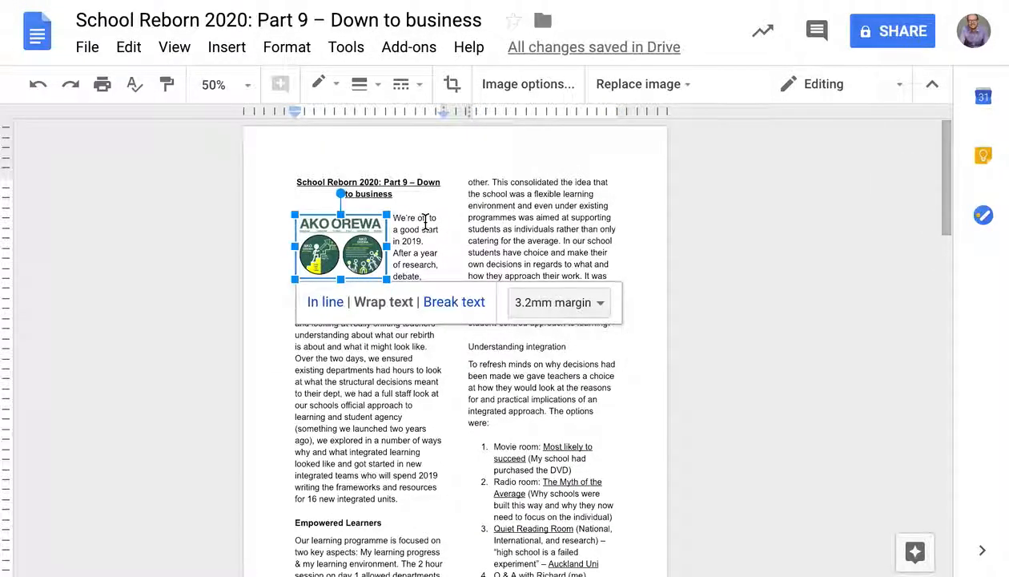
{"action": "left_click", "coordinate": [417, 405]}
{"action": "scroll", "coordinate": [478, 392], "scroll_direction": "down", "scroll_amount": 10}
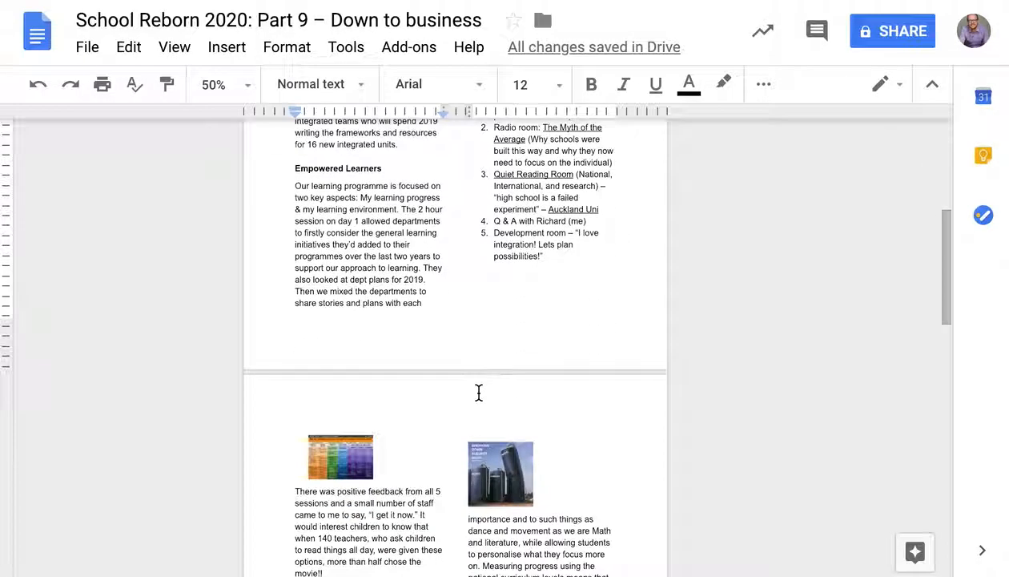
{"action": "left_click", "coordinate": [511, 324]}
{"action": "scroll", "coordinate": [511, 326], "scroll_direction": "down", "scroll_amount": 3}
{"action": "scroll", "coordinate": [511, 326], "scroll_direction": "down", "scroll_amount": 2}
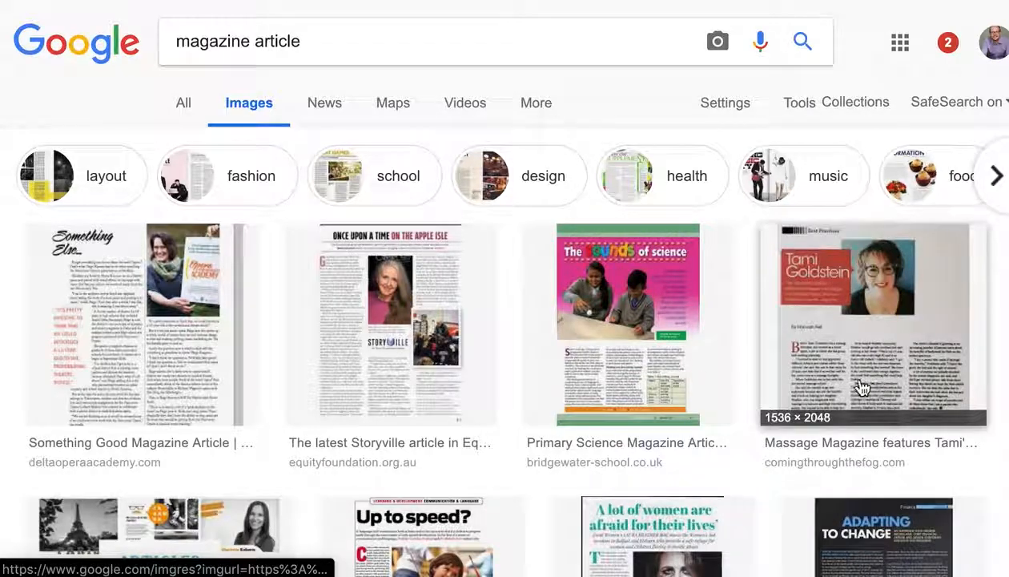
{"action": "scroll", "coordinate": [869, 534], "scroll_direction": "down", "scroll_amount": 3}
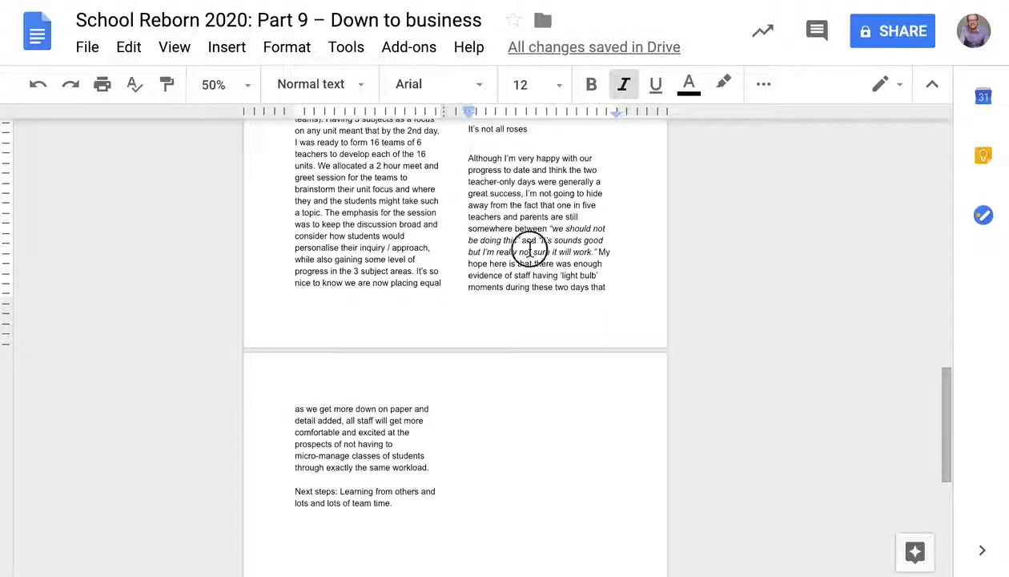
Step: Select all of the document's text and justify it
{"action": "key", "text": "ctrl+a"}
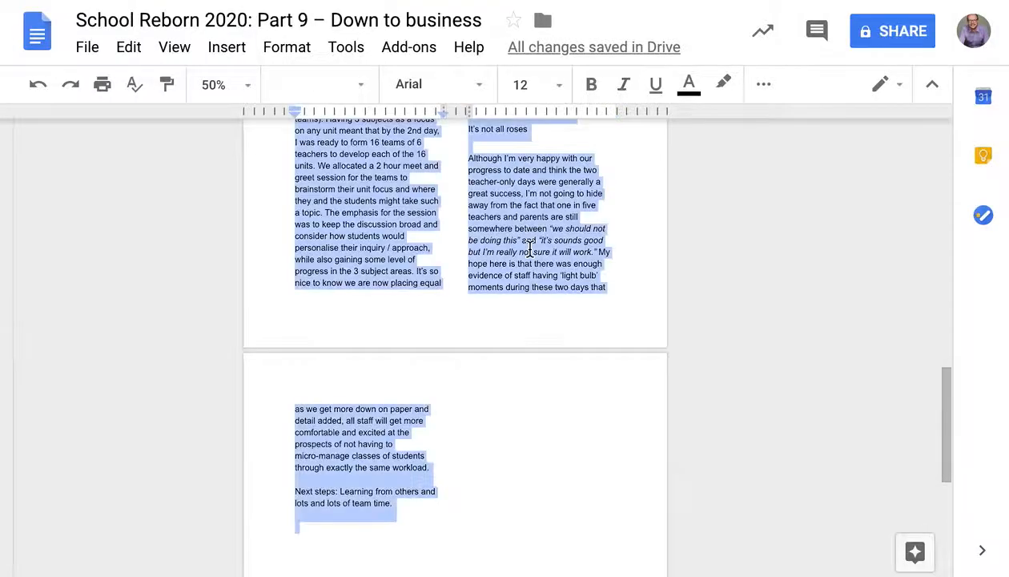
{"action": "scroll", "coordinate": [527, 200], "scroll_direction": "up", "scroll_amount": 15}
{"action": "left_click", "coordinate": [763, 84]}
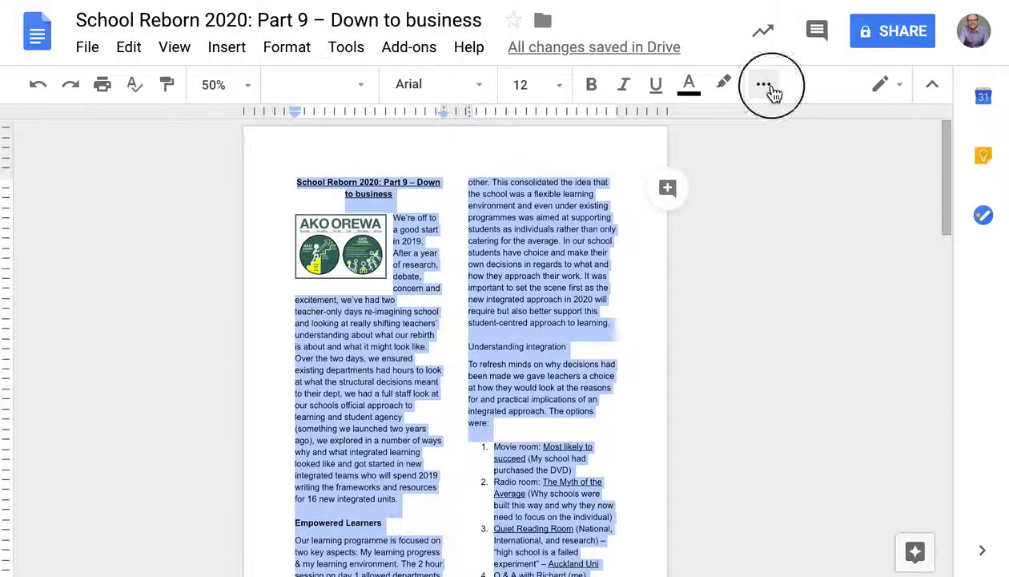
{"action": "left_click", "coordinate": [515, 122]}
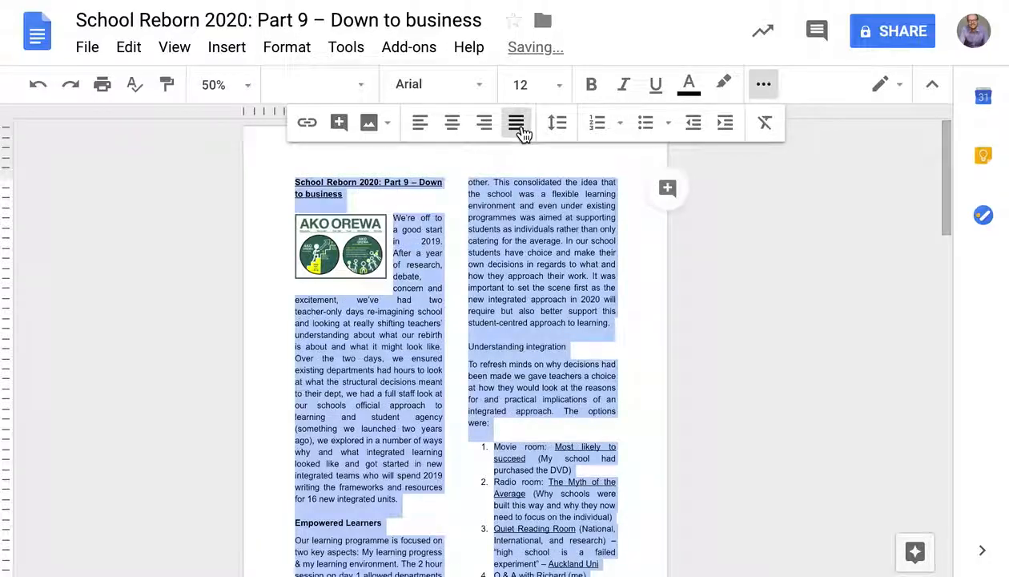
{"action": "left_click", "coordinate": [550, 308]}
Step: Review the justified columns through all three pages and return to the title
{"action": "scroll", "coordinate": [551, 300], "scroll_direction": "down", "scroll_amount": 3}
{"action": "scroll", "coordinate": [550, 300], "scroll_direction": "up", "scroll_amount": 3}
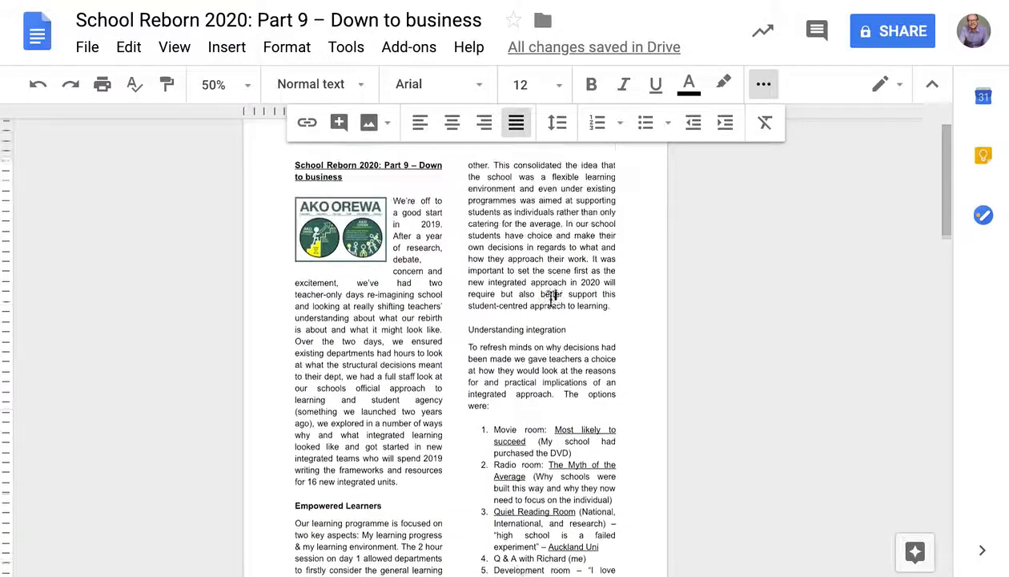
{"action": "scroll", "coordinate": [545, 293], "scroll_direction": "down", "scroll_amount": 15}
{"action": "scroll", "coordinate": [542, 290], "scroll_direction": "down", "scroll_amount": 10}
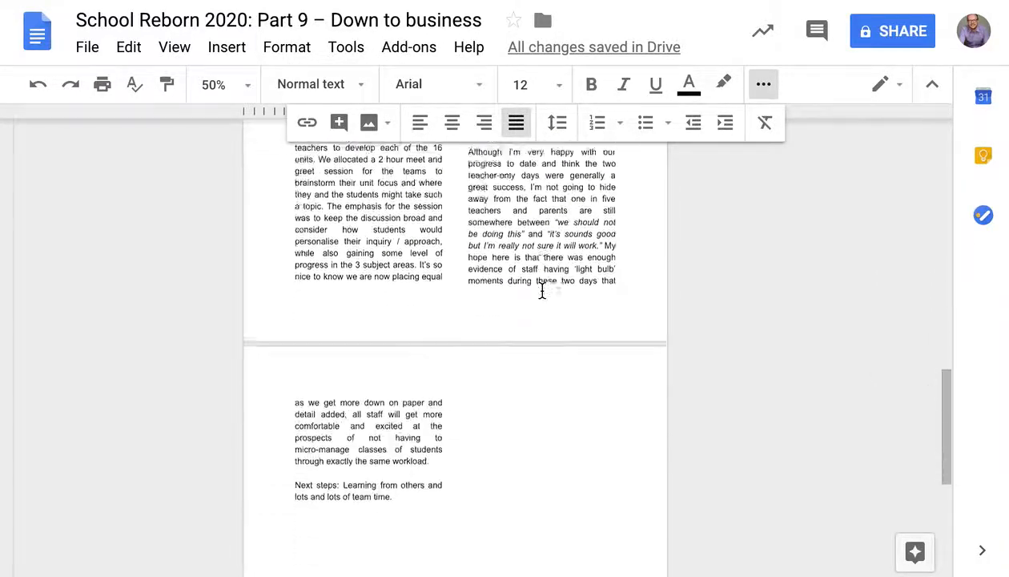
{"action": "scroll", "coordinate": [542, 290], "scroll_direction": "up", "scroll_amount": 20}
{"action": "scroll", "coordinate": [542, 292], "scroll_direction": "down", "scroll_amount": 4}
{"action": "scroll", "coordinate": [542, 291], "scroll_direction": "up", "scroll_amount": 7}
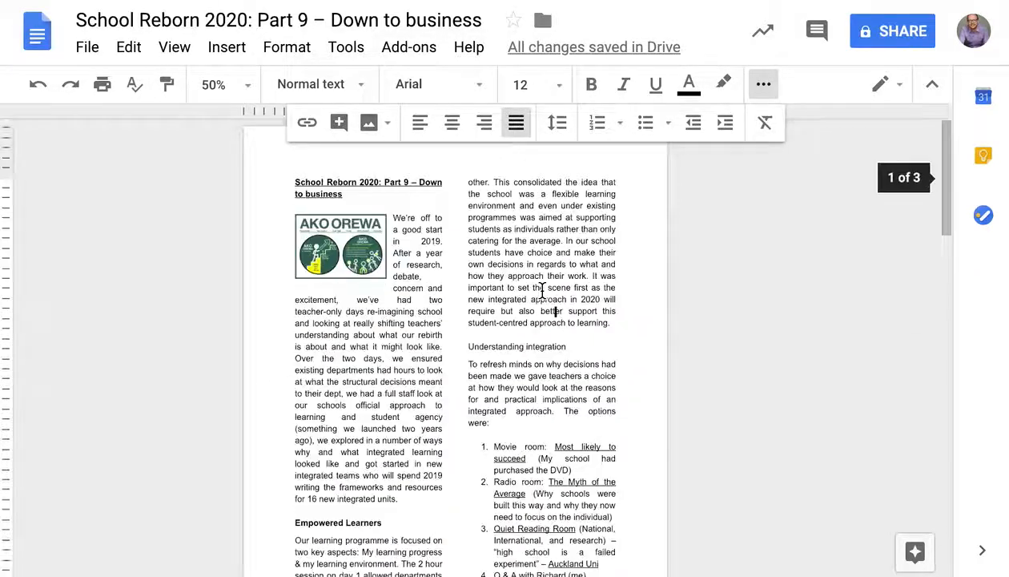
{"action": "left_click", "coordinate": [786, 196]}
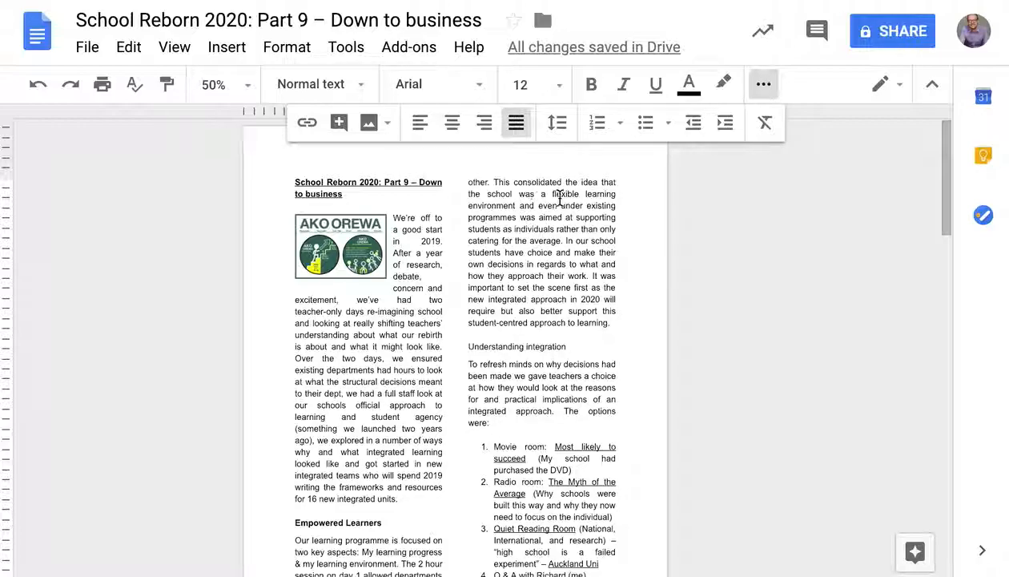
{"action": "left_click", "coordinate": [659, 255]}
{"action": "left_click", "coordinate": [182, 168]}
Step: Set the page colour to dark teal in the page setup
{"action": "left_click", "coordinate": [87, 47]}
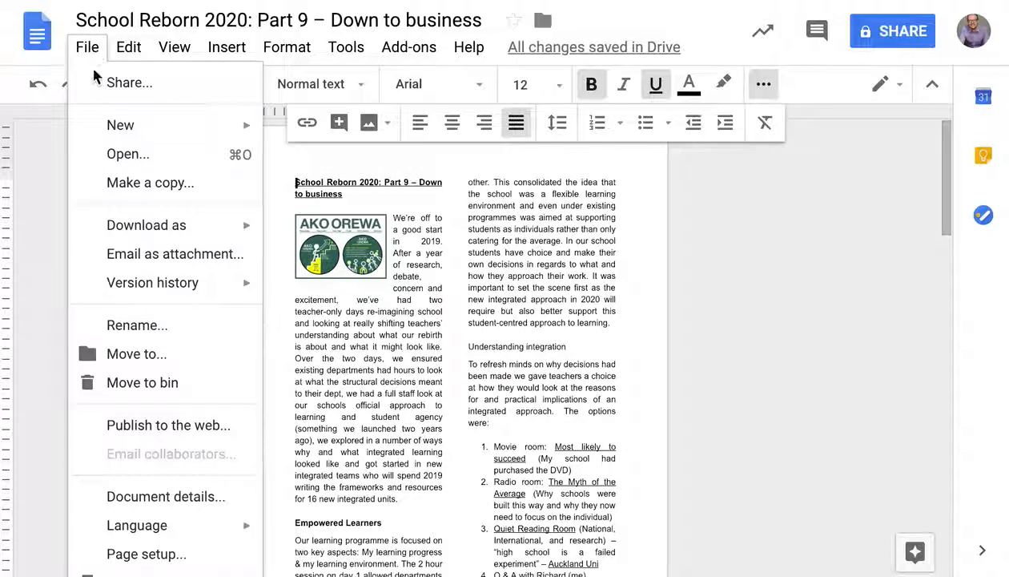
{"action": "left_click", "coordinate": [146, 555]}
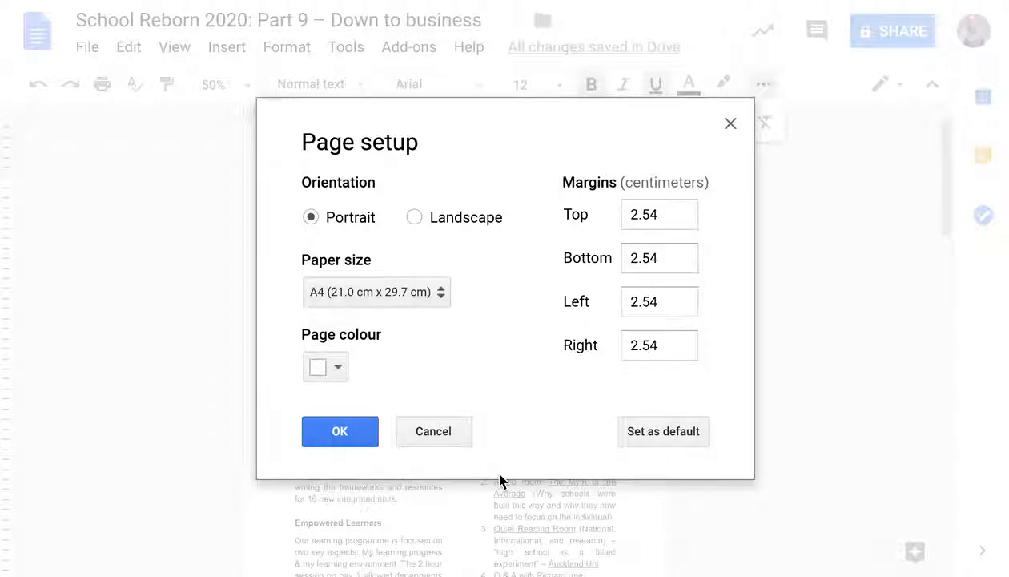
{"action": "left_click", "coordinate": [339, 370]}
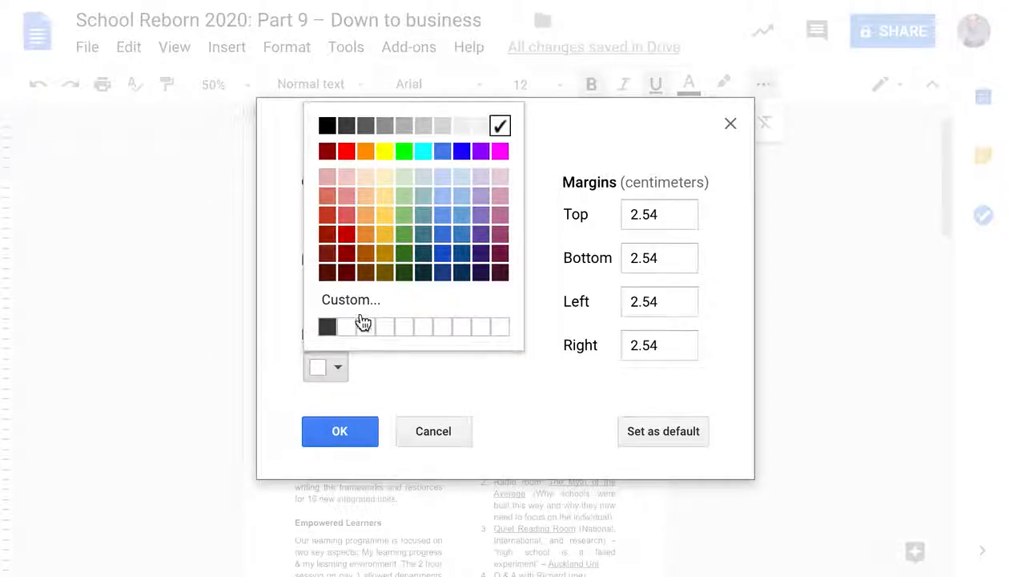
{"action": "left_click", "coordinate": [427, 277]}
{"action": "left_click", "coordinate": [360, 430]}
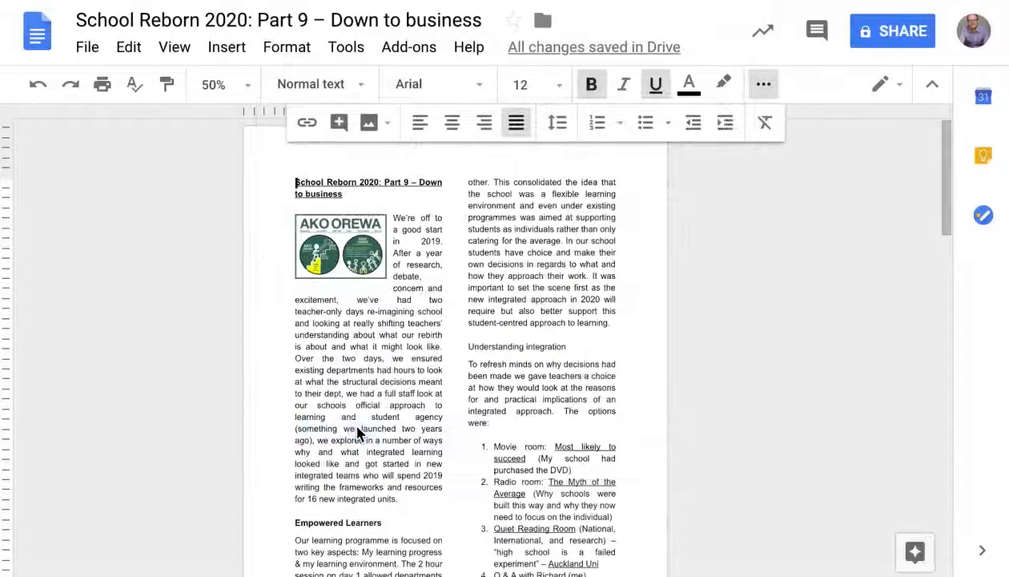
Step: Select all of the document's text and colour it white
{"action": "key", "text": "ctrl+a"}
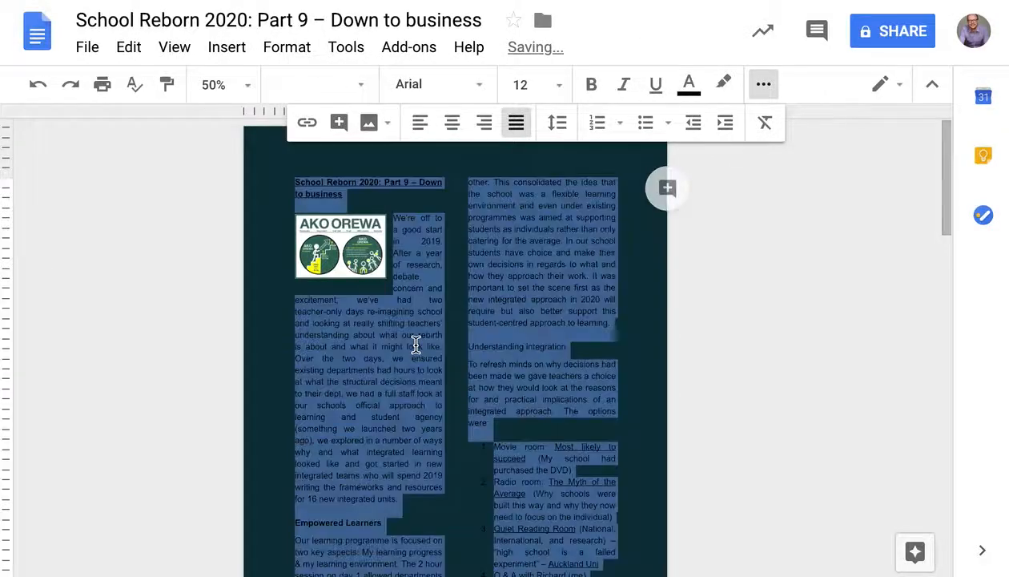
{"action": "left_click", "coordinate": [690, 88]}
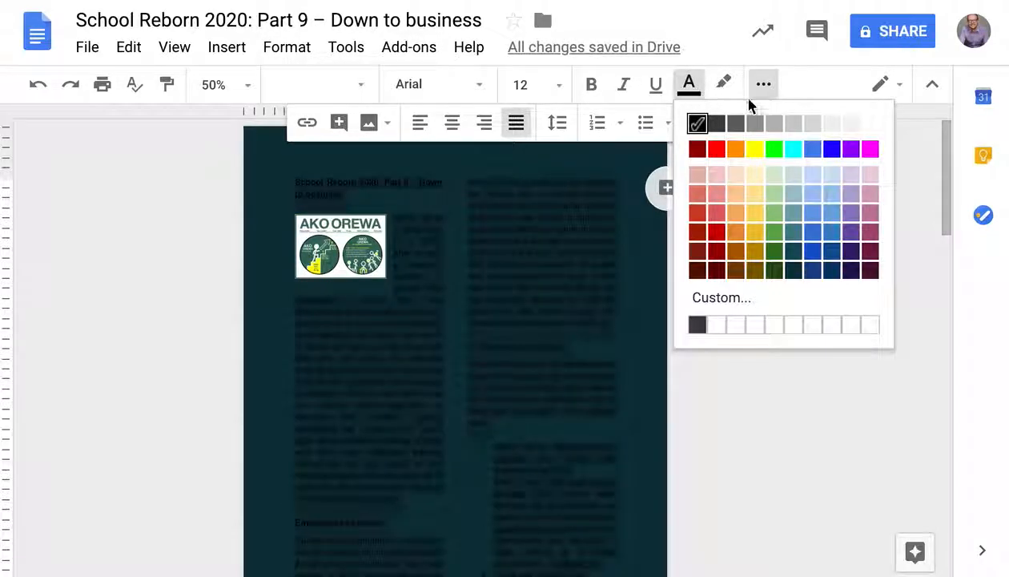
{"action": "left_click", "coordinate": [874, 125]}
{"action": "left_click", "coordinate": [635, 333]}
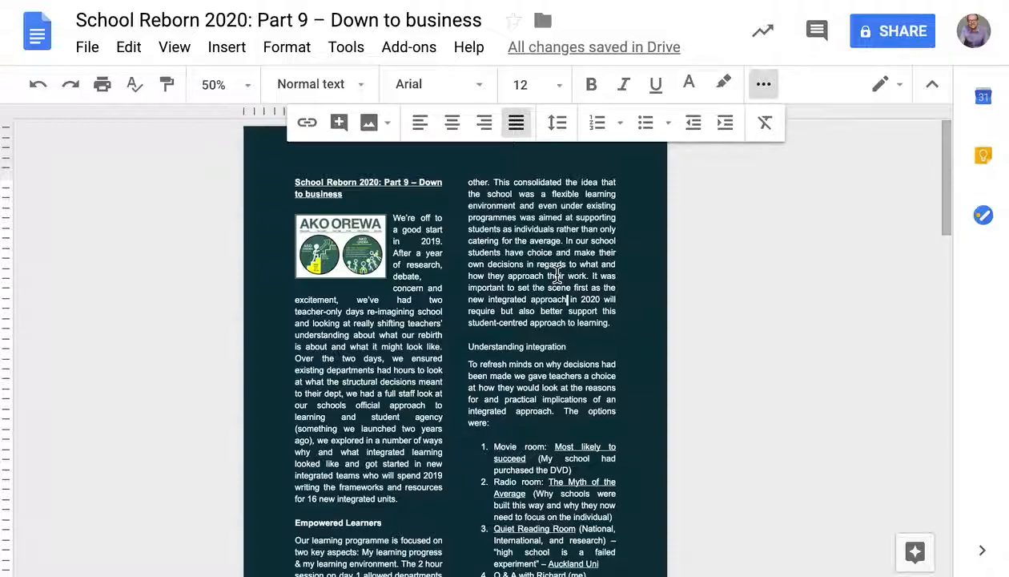
{"action": "scroll", "coordinate": [556, 275], "scroll_direction": "down", "scroll_amount": 3}
{"action": "scroll", "coordinate": [557, 274], "scroll_direction": "up", "scroll_amount": 4}
Step: Set the font size of all the document's text to 8
{"action": "key", "text": "ctrl+a"}
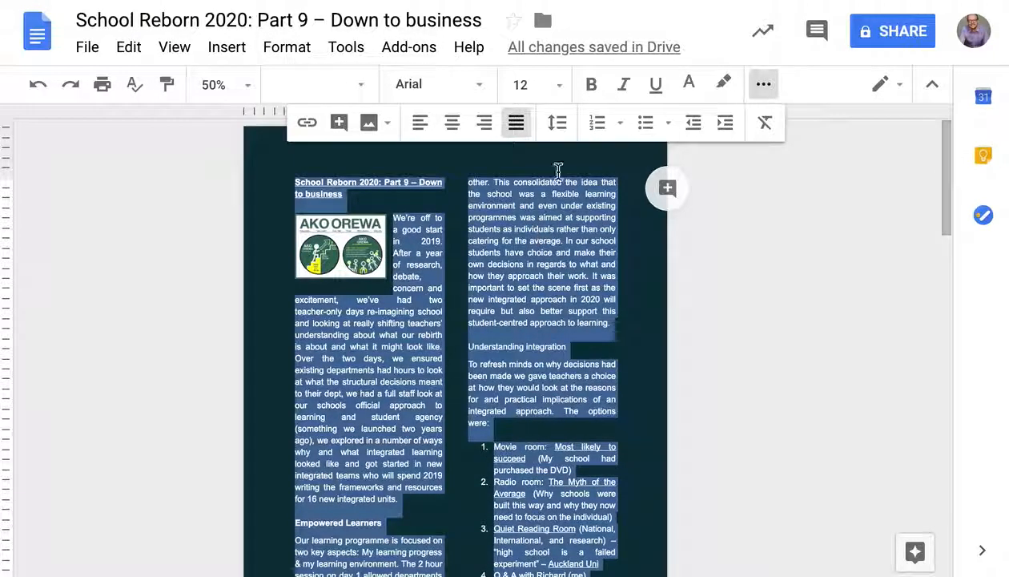
{"action": "left_click", "coordinate": [560, 87]}
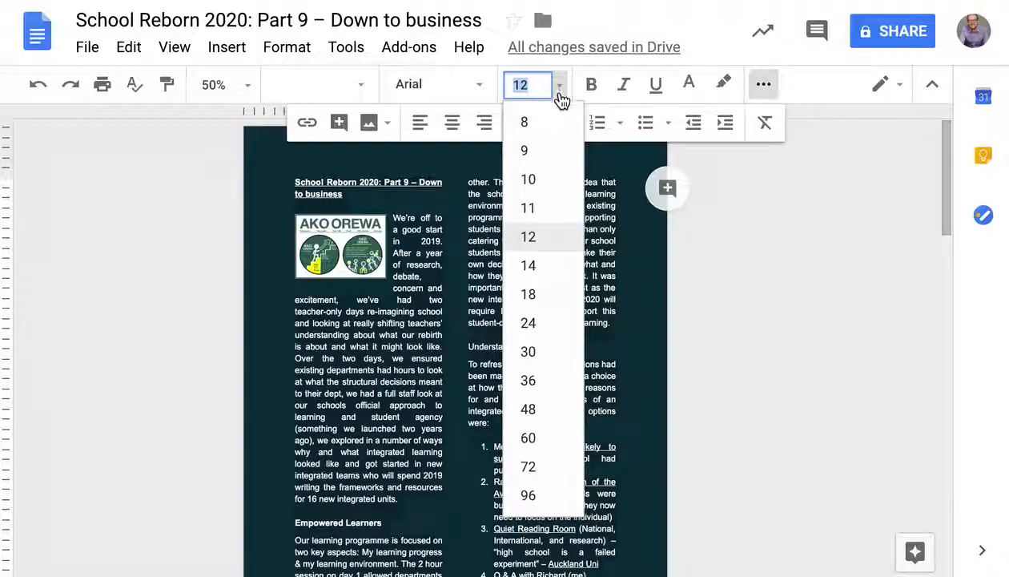
{"action": "left_click", "coordinate": [554, 131]}
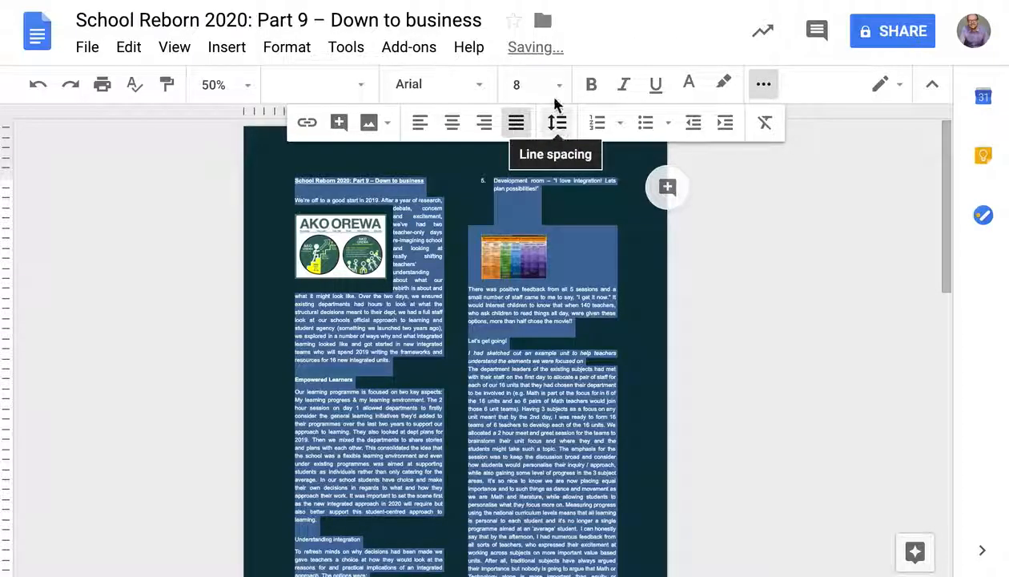
{"action": "left_click", "coordinate": [556, 366]}
{"action": "scroll", "coordinate": [556, 365], "scroll_direction": "down", "scroll_amount": 7}
{"action": "scroll", "coordinate": [557, 365], "scroll_direction": "up", "scroll_amount": 4}
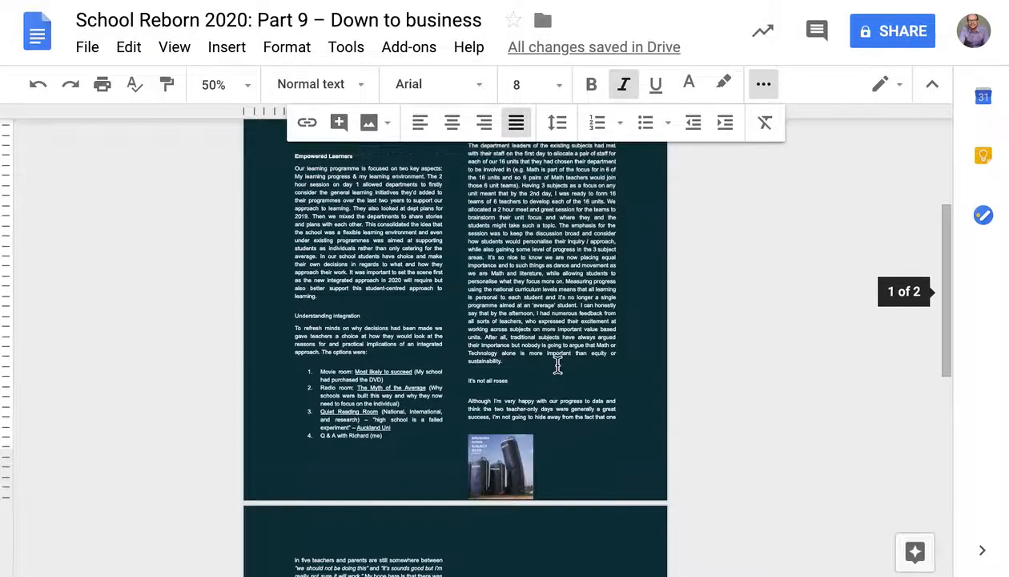
{"action": "scroll", "coordinate": [557, 365], "scroll_direction": "up", "scroll_amount": 3}
{"action": "left_click", "coordinate": [543, 313]}
Step: Select all of the text and reduce its font size to 7
{"action": "key", "text": "ctrl+a"}
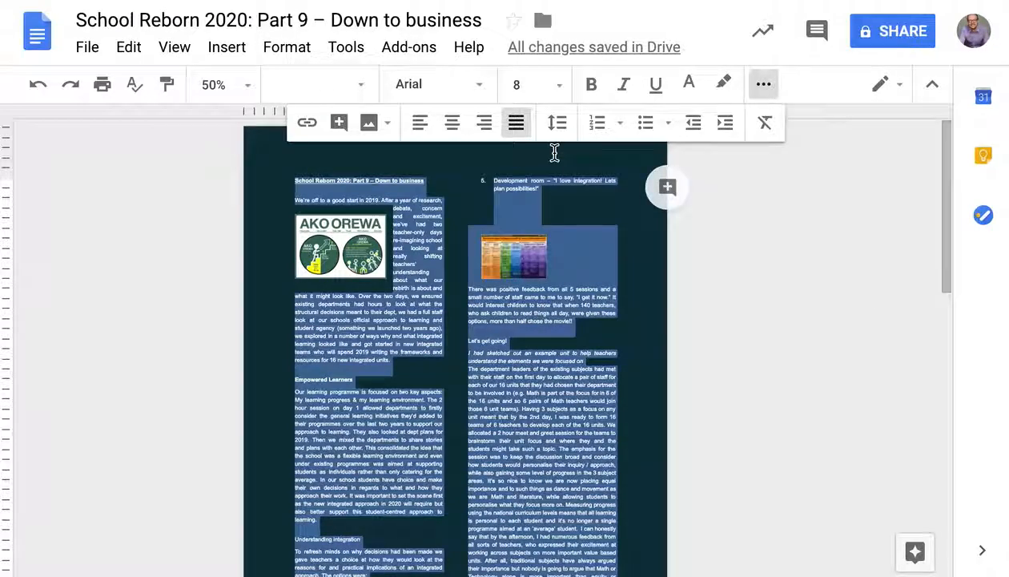
{"action": "left_click", "coordinate": [530, 87]}
{"action": "left_click", "coordinate": [534, 85]}
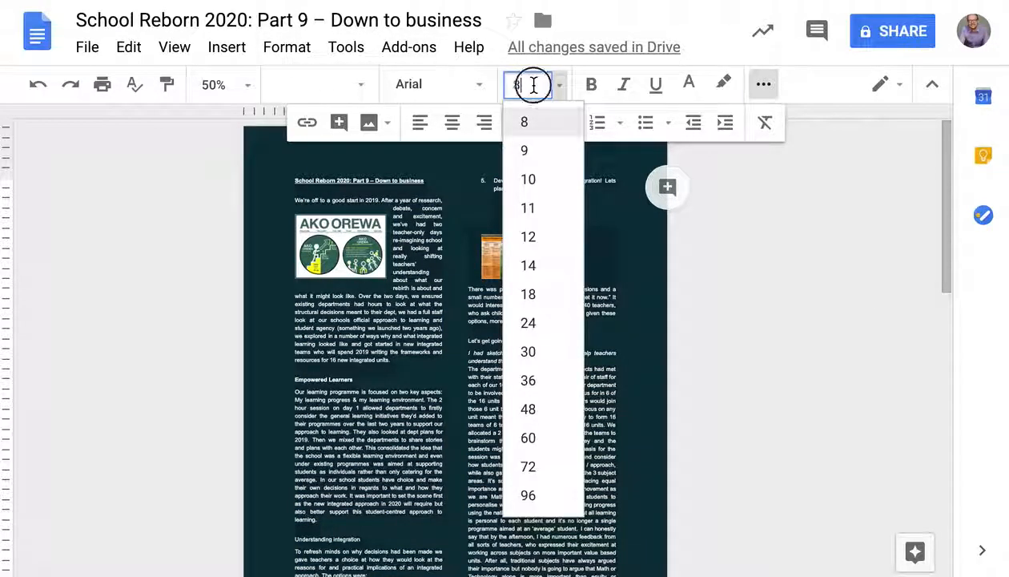
{"action": "double_click", "coordinate": [534, 85]}
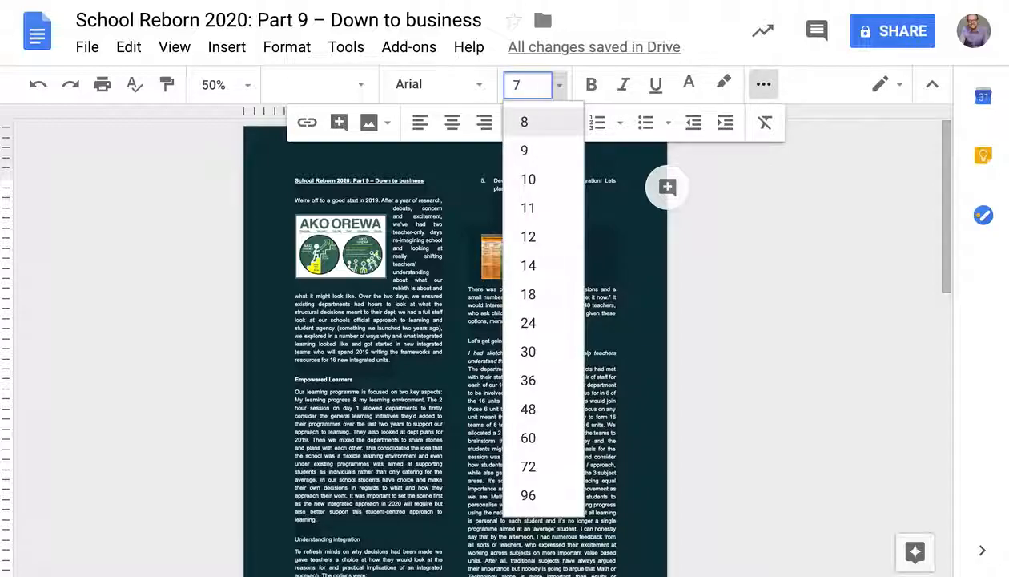
{"action": "type", "text": "7"}
{"action": "key", "text": "Return"}
{"action": "scroll", "coordinate": [592, 378], "scroll_direction": "down", "scroll_amount": 6}
{"action": "scroll", "coordinate": [593, 378], "scroll_direction": "up", "scroll_amount": 4}
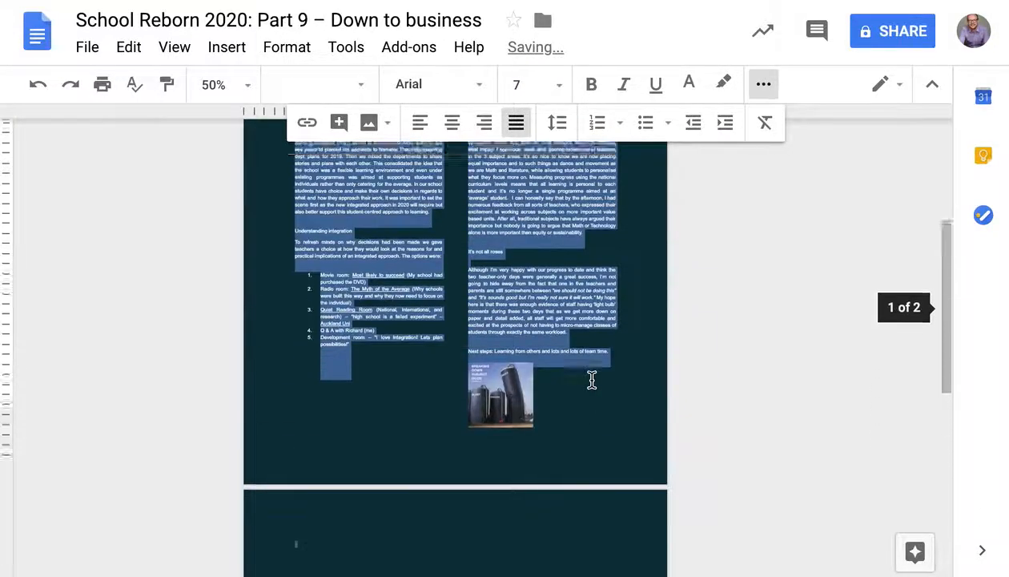
Step: Wrap text around the black towers image and place it beside the paragraph under "It's not all roses" in the second column
{"action": "left_click", "coordinate": [533, 439]}
{"action": "left_click_drag", "start_coordinate": [511, 435], "coordinate": [510, 391]}
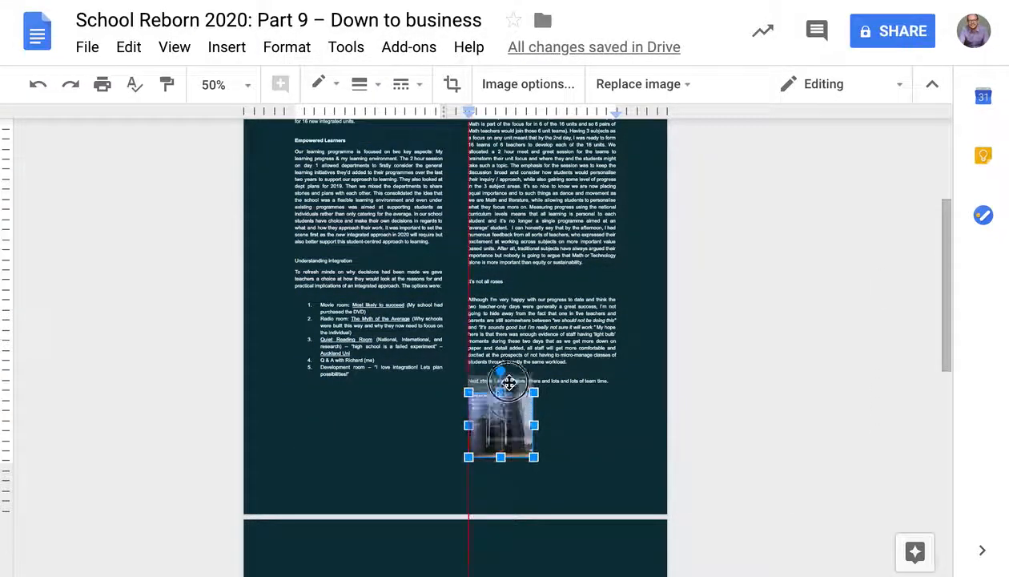
{"action": "left_click_drag", "start_coordinate": [508, 327], "coordinate": [510, 335]}
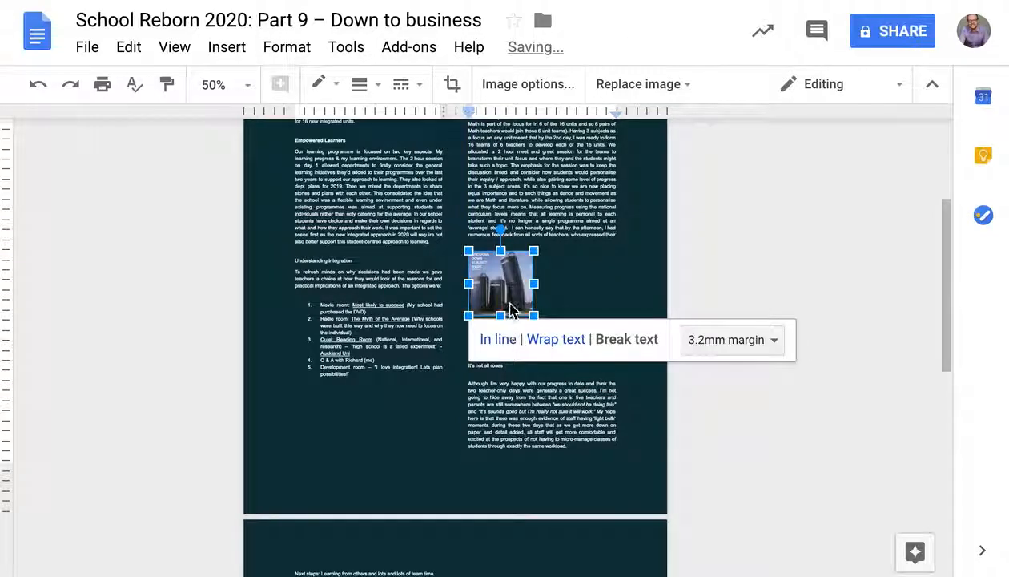
{"action": "left_click", "coordinate": [578, 346]}
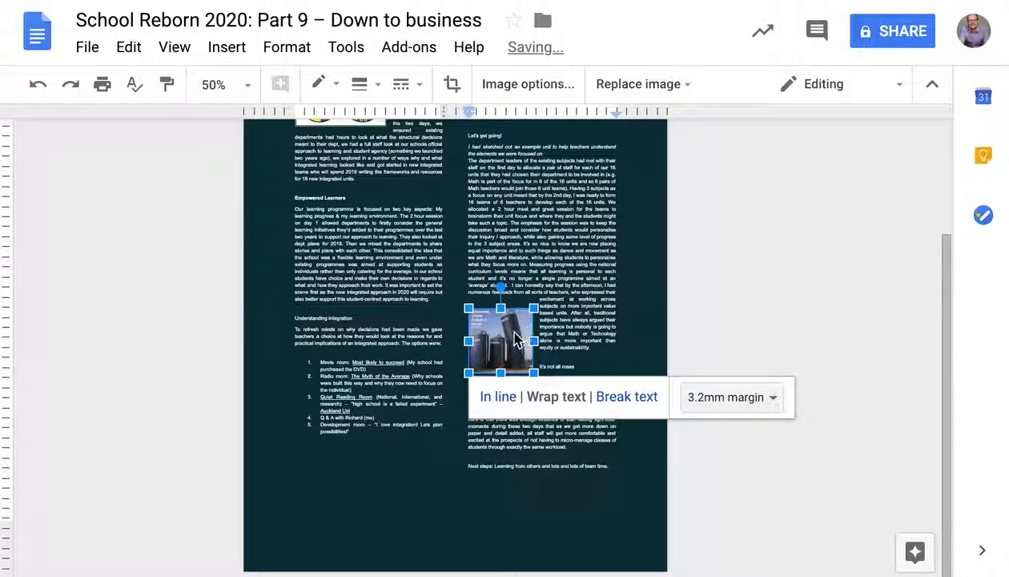
{"action": "left_click_drag", "start_coordinate": [502, 352], "coordinate": [502, 395]}
{"action": "left_click", "coordinate": [703, 273]}
{"action": "scroll", "coordinate": [703, 273], "scroll_direction": "up", "scroll_amount": 3}
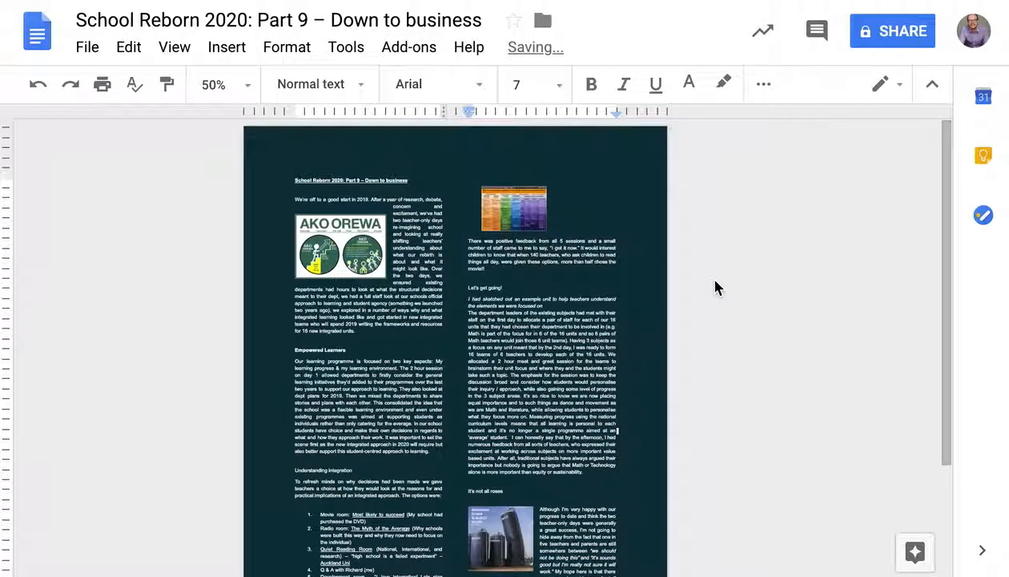
Step: Move the colourful table image to the first column, just below the numbered list, with the "There was positive feedback" paragraph wrapping beside it
{"action": "left_click_drag", "start_coordinate": [543, 212], "coordinate": [547, 252]}
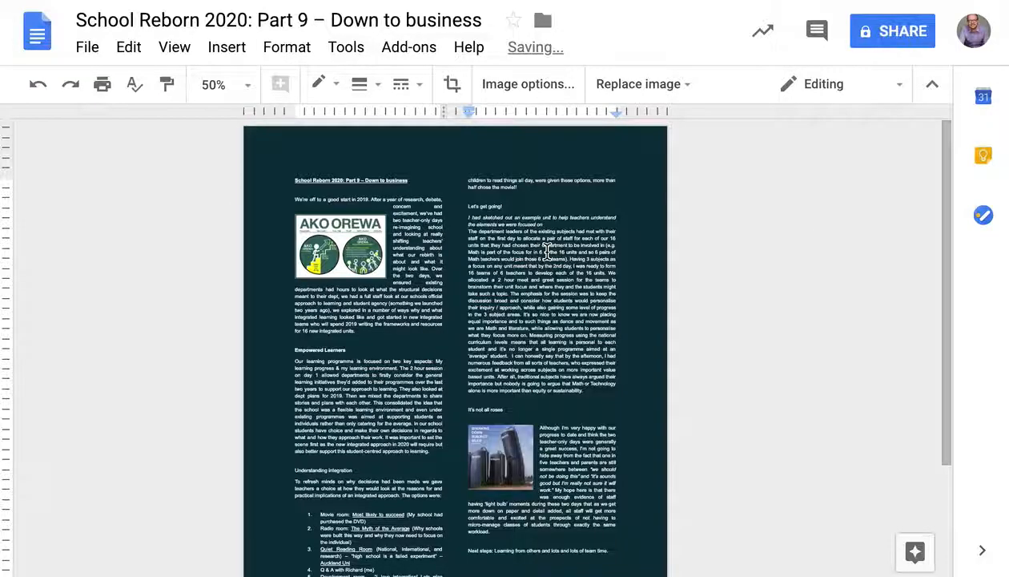
{"action": "left_click_drag", "start_coordinate": [501, 345], "coordinate": [353, 496]}
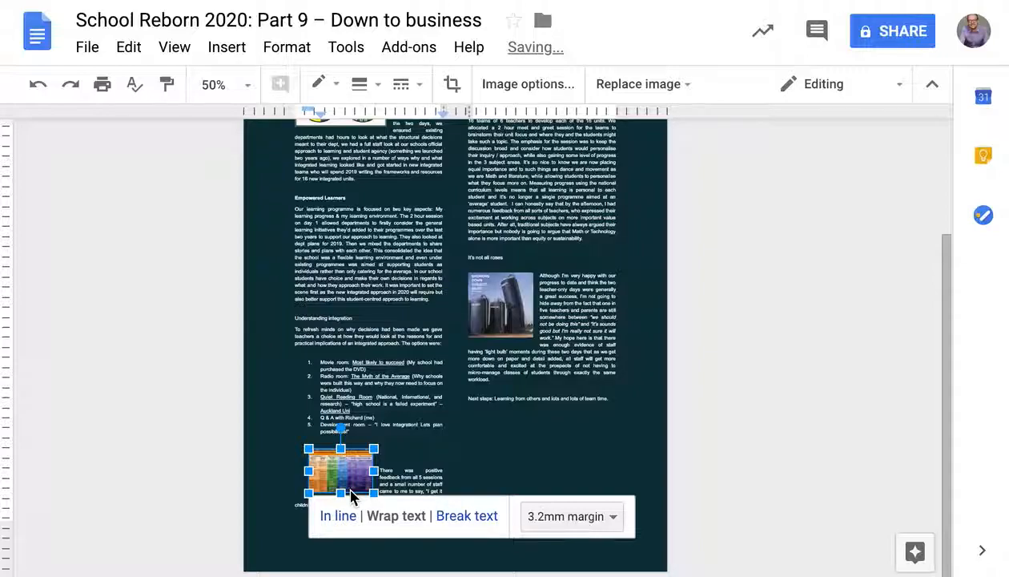
{"action": "key", "text": "Down"}
{"action": "key", "text": "Up"}
{"action": "key", "text": "Up"}
{"action": "key", "text": "Up"}
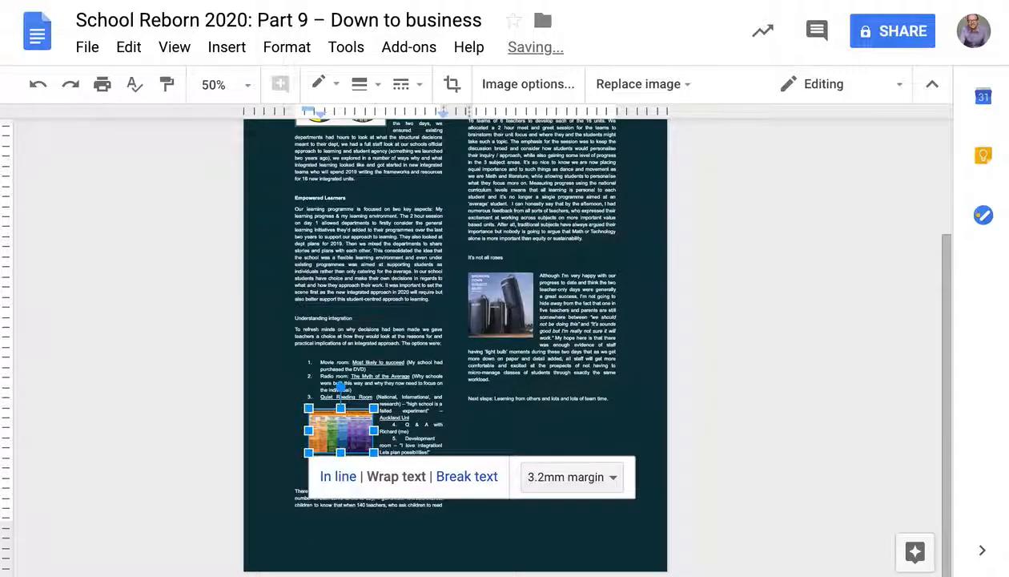
{"action": "key", "text": "Down"}
{"action": "key", "text": "Down"}
{"action": "key", "text": "Up"}
{"action": "key", "text": "Down"}
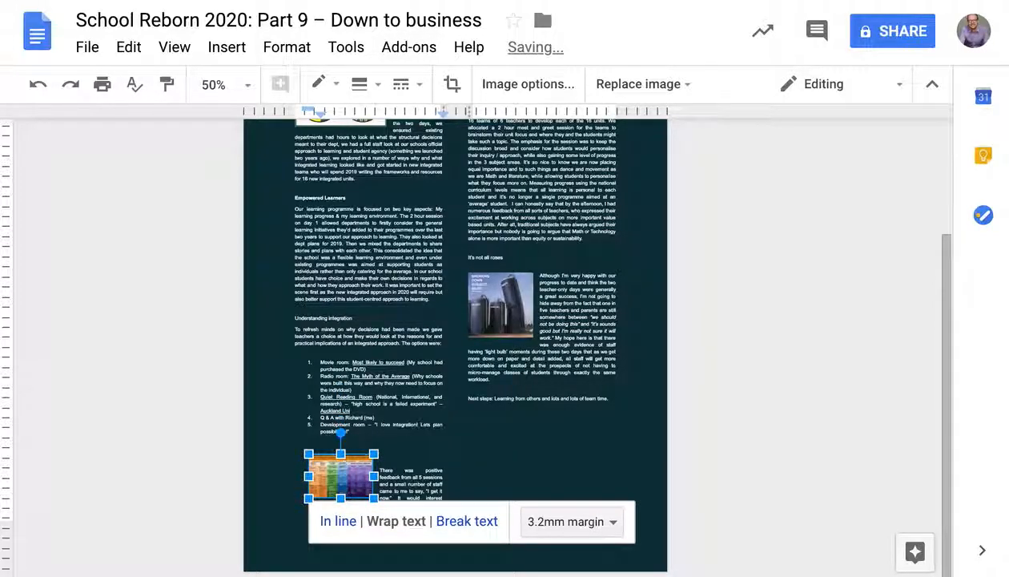
{"action": "key", "text": "Down"}
{"action": "left_click", "coordinate": [302, 359]}
Step: Copy the title "School Reborn 2020: Part 9 – Down to business" and delete it from the first column
{"action": "scroll", "coordinate": [373, 314], "scroll_direction": "up", "scroll_amount": 3}
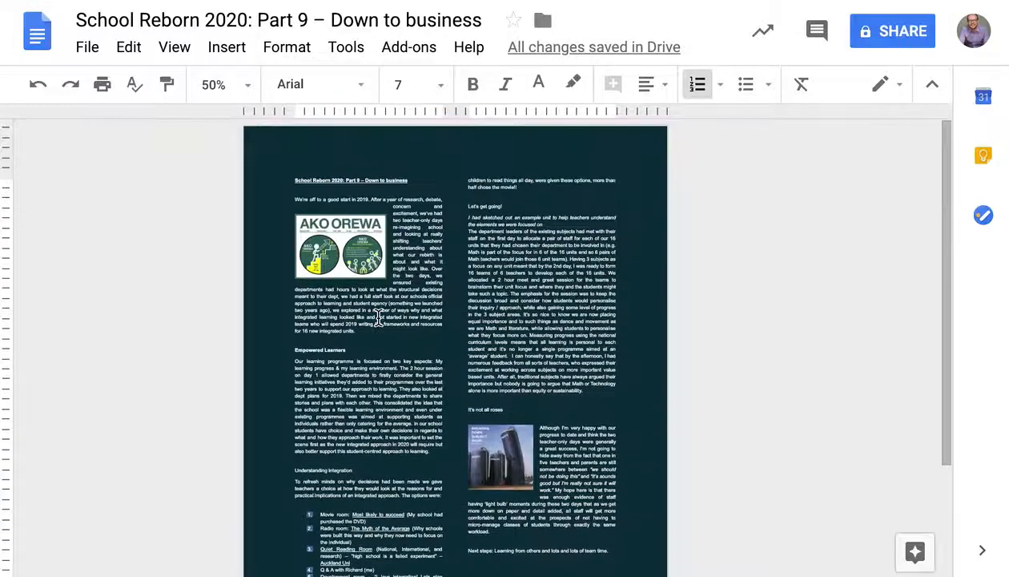
{"action": "scroll", "coordinate": [371, 176], "scroll_direction": "up", "scroll_amount": 2}
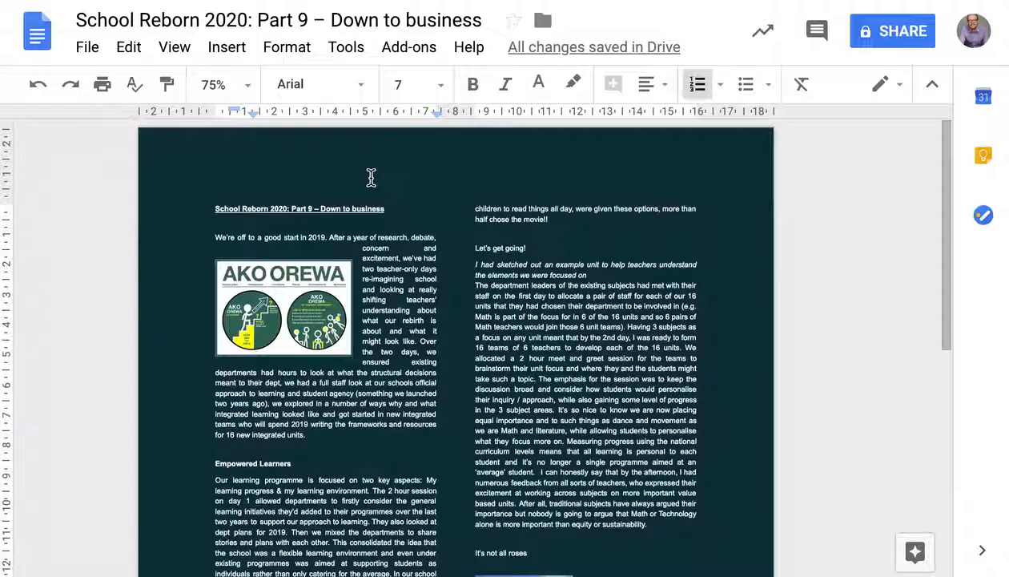
{"action": "left_click_drag", "start_coordinate": [383, 236], "coordinate": [148, 225]}
{"action": "key", "text": "ctrl+c"}
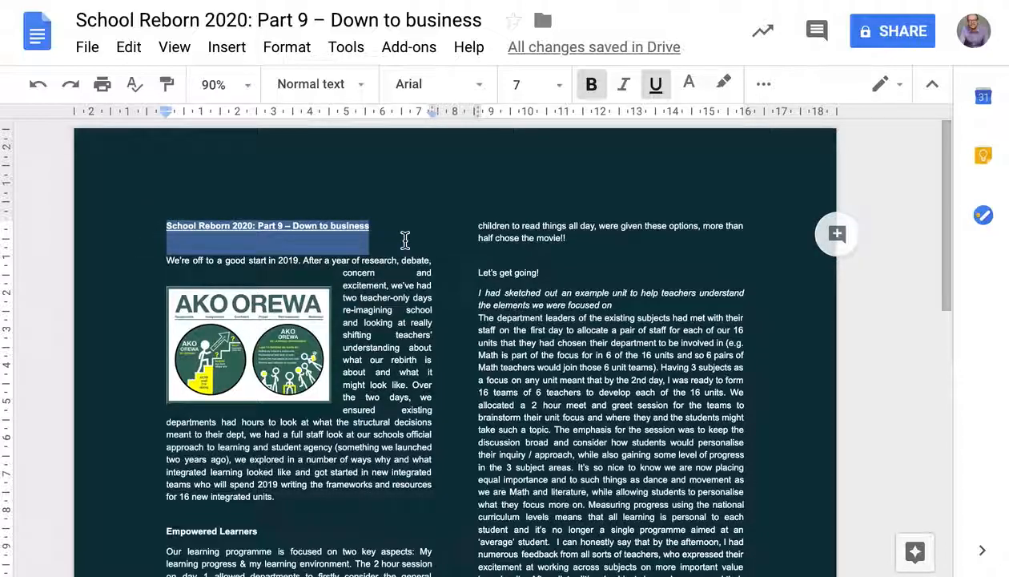
{"action": "key", "text": "BackSpace"}
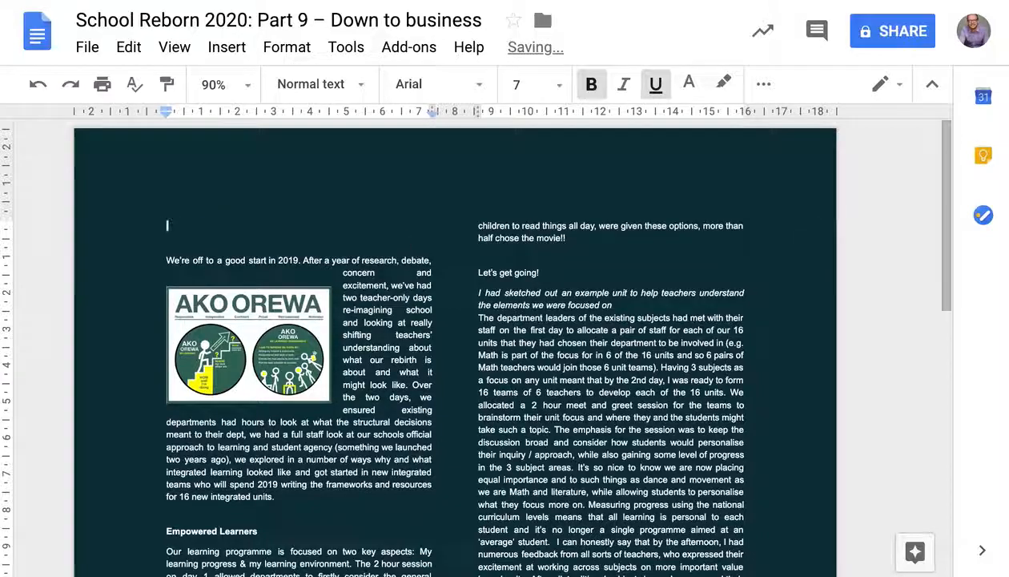
Step: Move the AKO OREWA image down into the "Empowered Learners" paragraph of the first column
{"action": "left_click", "coordinate": [266, 333]}
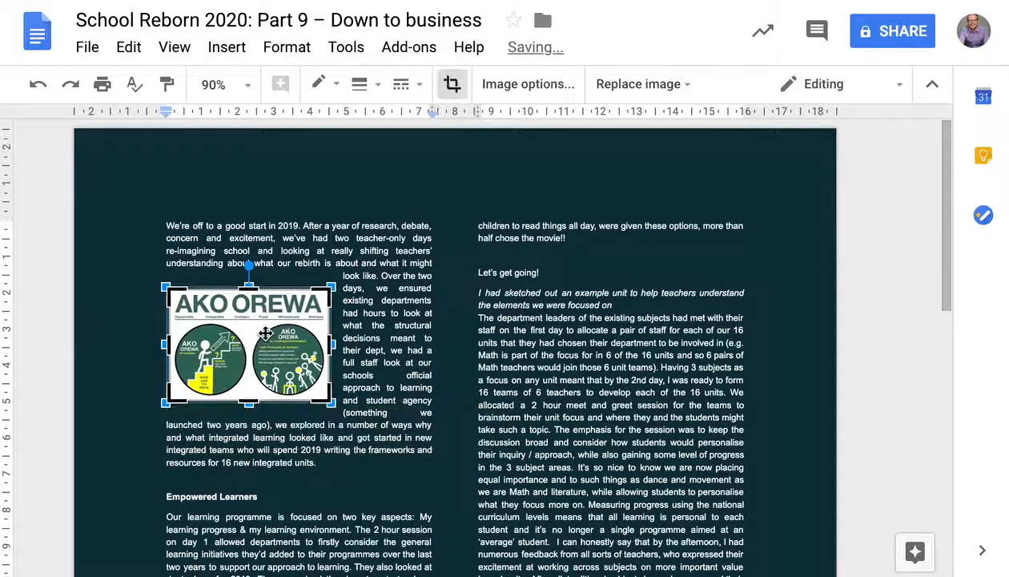
{"action": "key", "text": "Escape"}
{"action": "scroll", "coordinate": [273, 362], "scroll_direction": "down", "scroll_amount": 2}
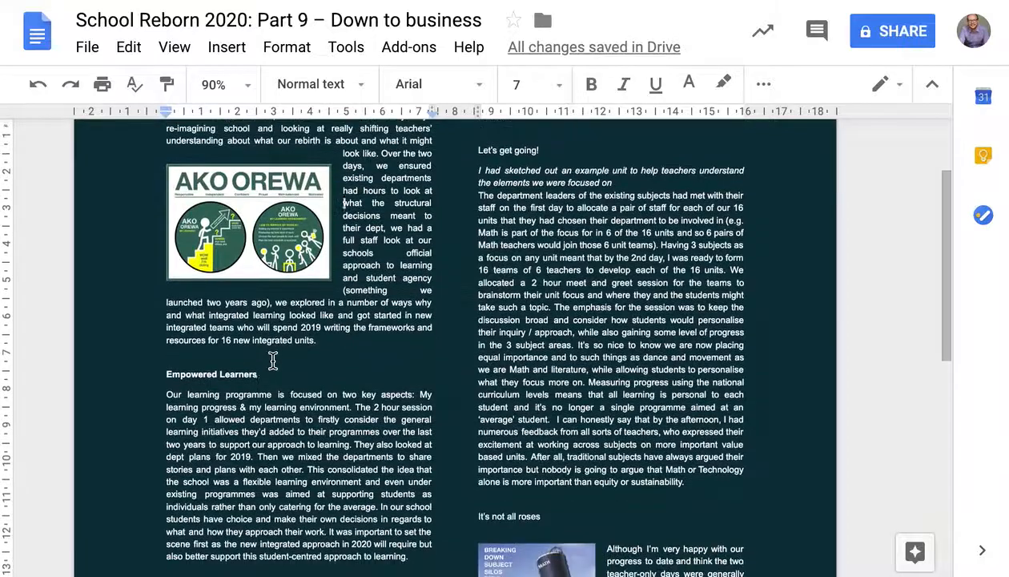
{"action": "left_click_drag", "start_coordinate": [261, 225], "coordinate": [262, 451]}
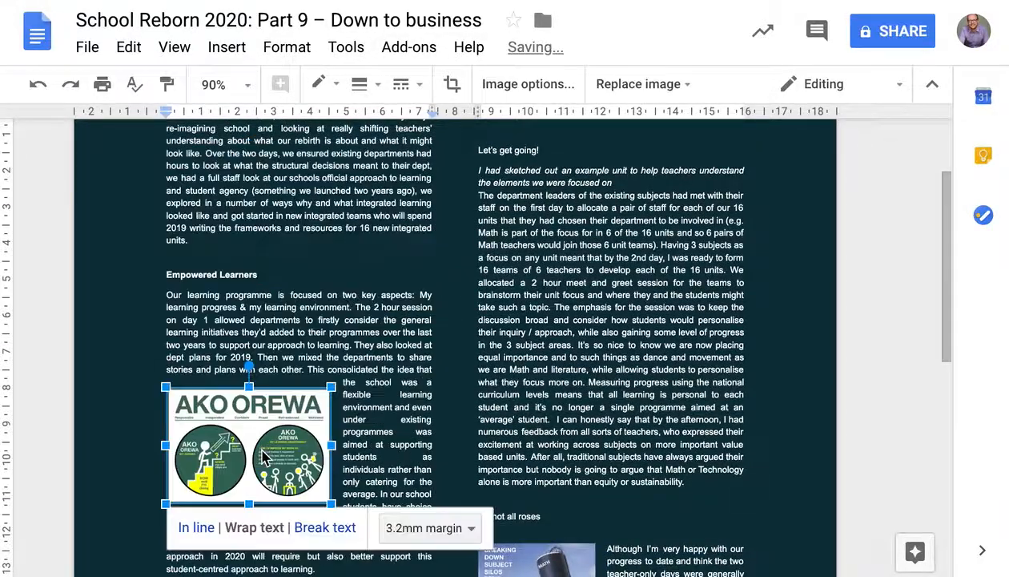
{"action": "scroll", "coordinate": [275, 330], "scroll_direction": "up", "scroll_amount": 2}
{"action": "left_click", "coordinate": [278, 337]}
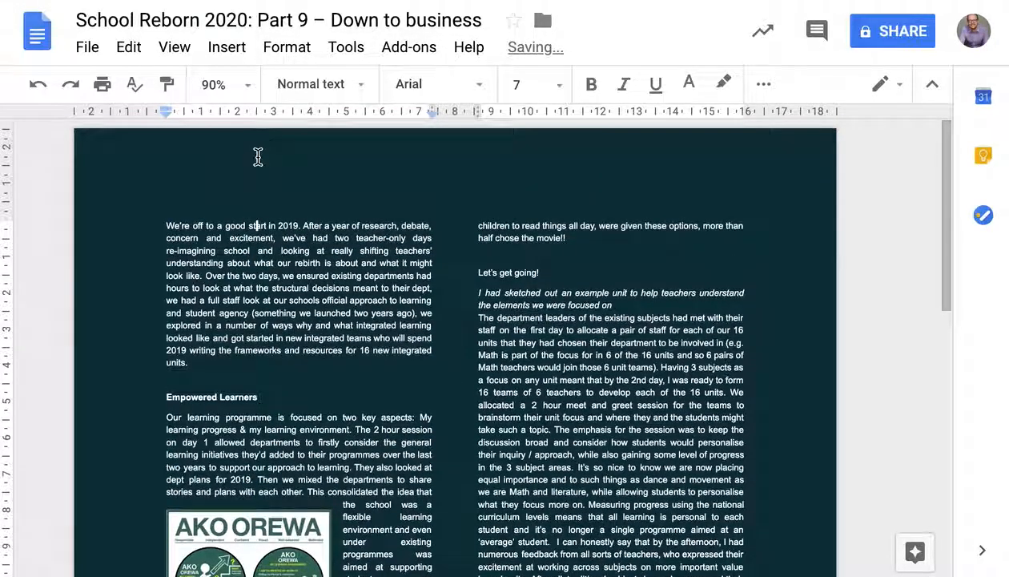
Step: Add a page header and paste the copied article title into it
{"action": "left_click", "coordinate": [174, 48]}
{"action": "mouse_move", "coordinate": [231, 50]}
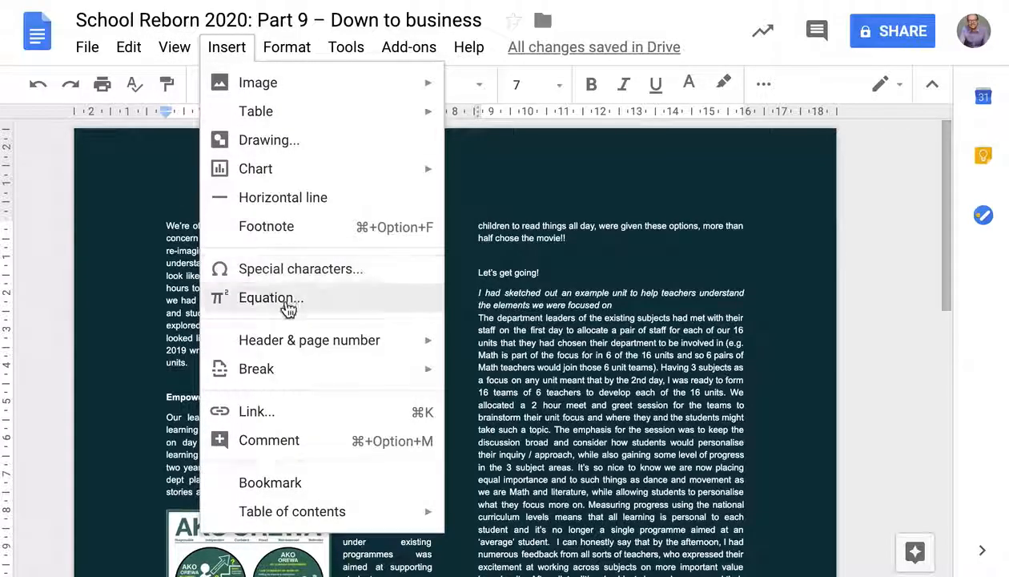
{"action": "mouse_move", "coordinate": [286, 349]}
{"action": "left_click", "coordinate": [507, 350]}
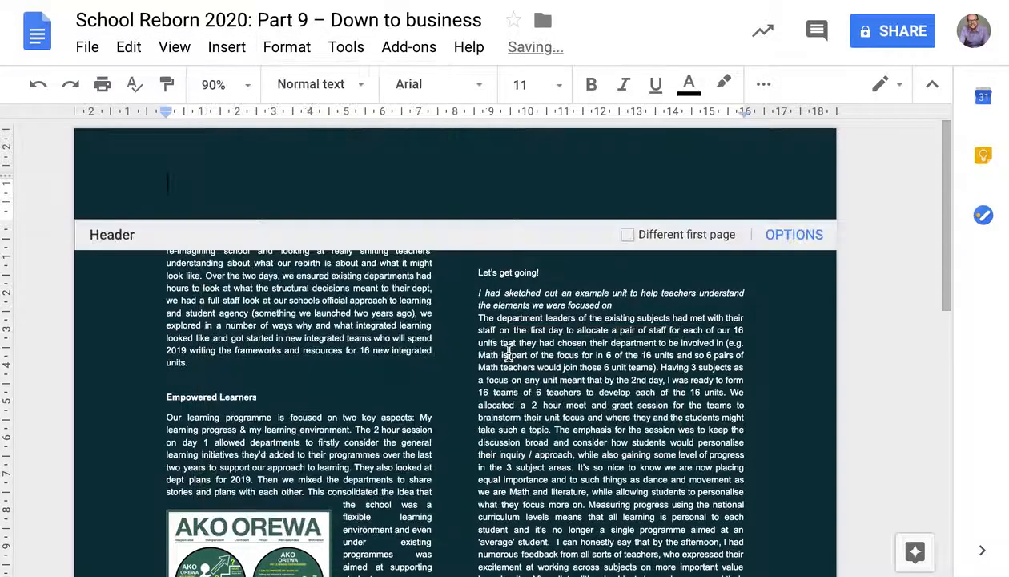
{"action": "key", "text": "ctrl+v"}
Step: Format the header title at font size 18 in white, and leave the header
{"action": "key", "text": "ctrl+a"}
{"action": "left_click", "coordinate": [559, 84]}
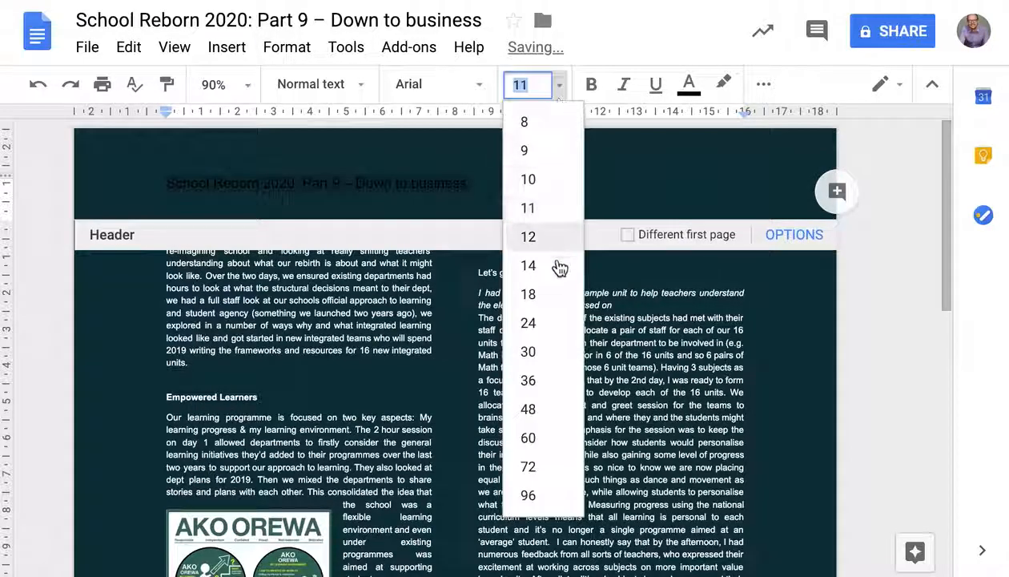
{"action": "left_click", "coordinate": [556, 323]}
{"action": "left_click", "coordinate": [558, 85]}
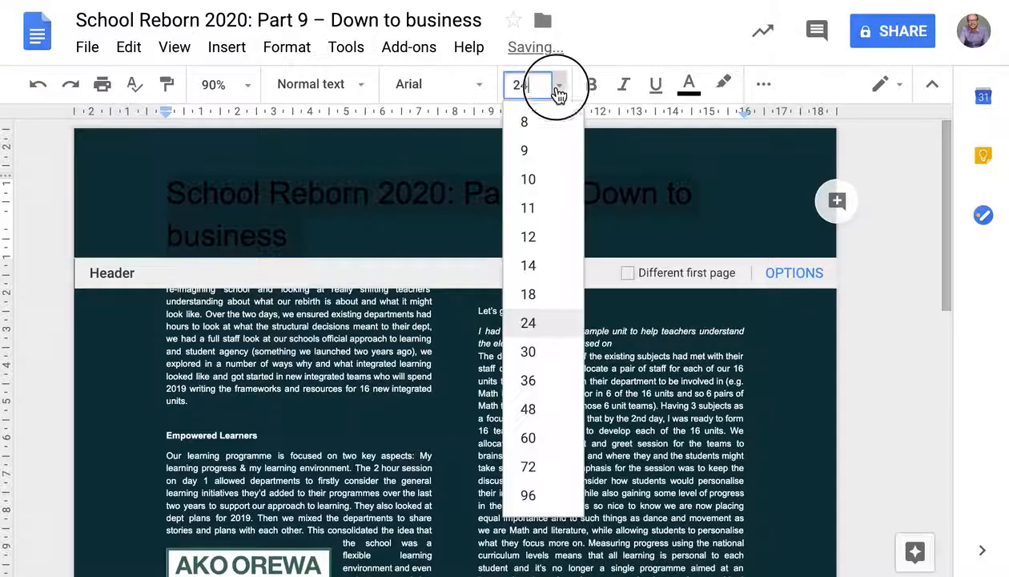
{"action": "left_click", "coordinate": [554, 293]}
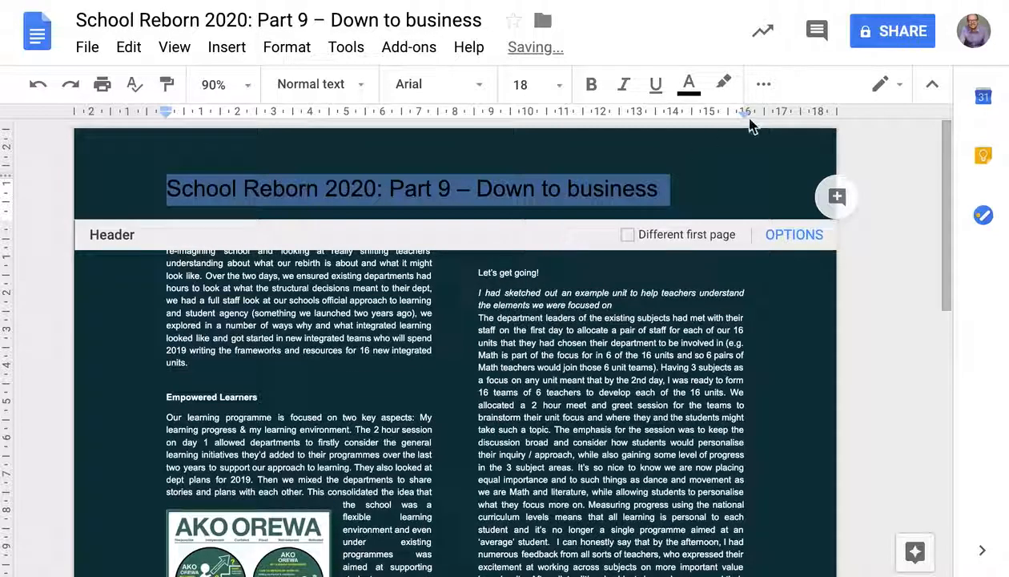
{"action": "left_click", "coordinate": [688, 85]}
{"action": "left_click", "coordinate": [874, 125]}
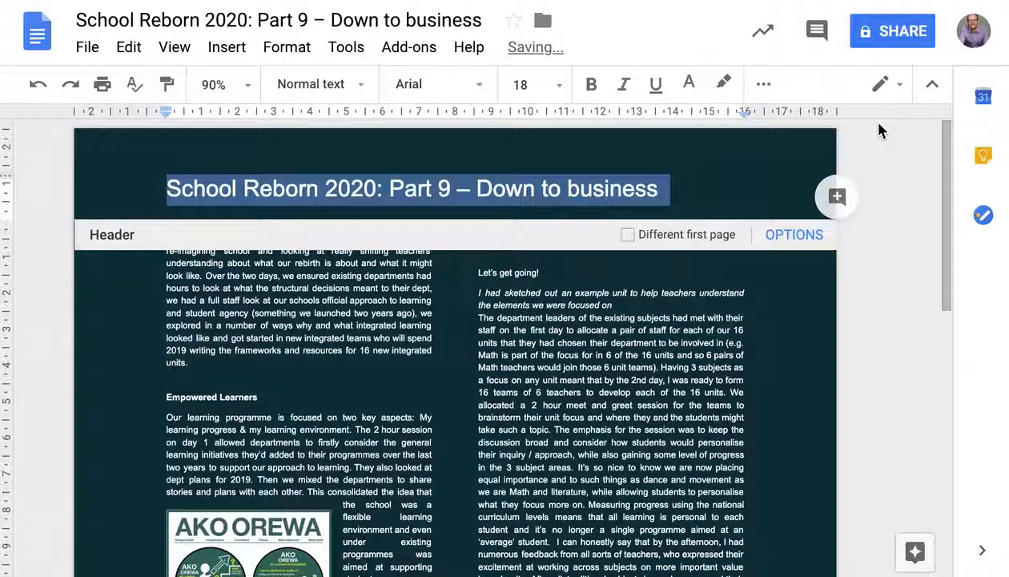
{"action": "left_click", "coordinate": [910, 193]}
{"action": "left_click", "coordinate": [908, 342]}
Step: Review the page layout from the header title down to the colourful table image at the end of the first column
{"action": "scroll", "coordinate": [911, 350], "scroll_direction": "down", "scroll_amount": 3}
{"action": "scroll", "coordinate": [896, 343], "scroll_direction": "up", "scroll_amount": 3}
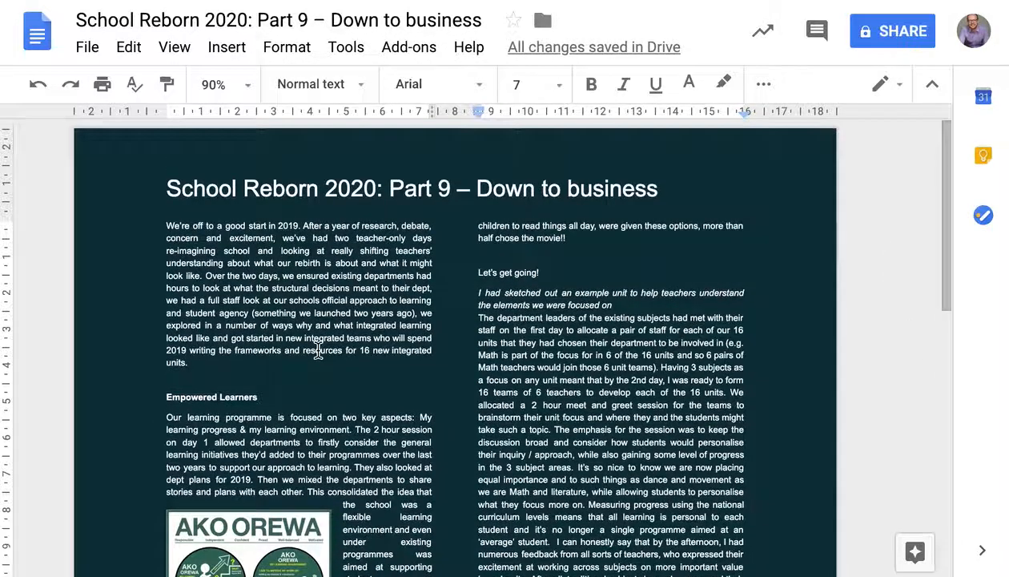
{"action": "scroll", "coordinate": [320, 351], "scroll_direction": "down", "scroll_amount": 13}
{"action": "scroll", "coordinate": [274, 429], "scroll_direction": "down", "scroll_amount": 3}
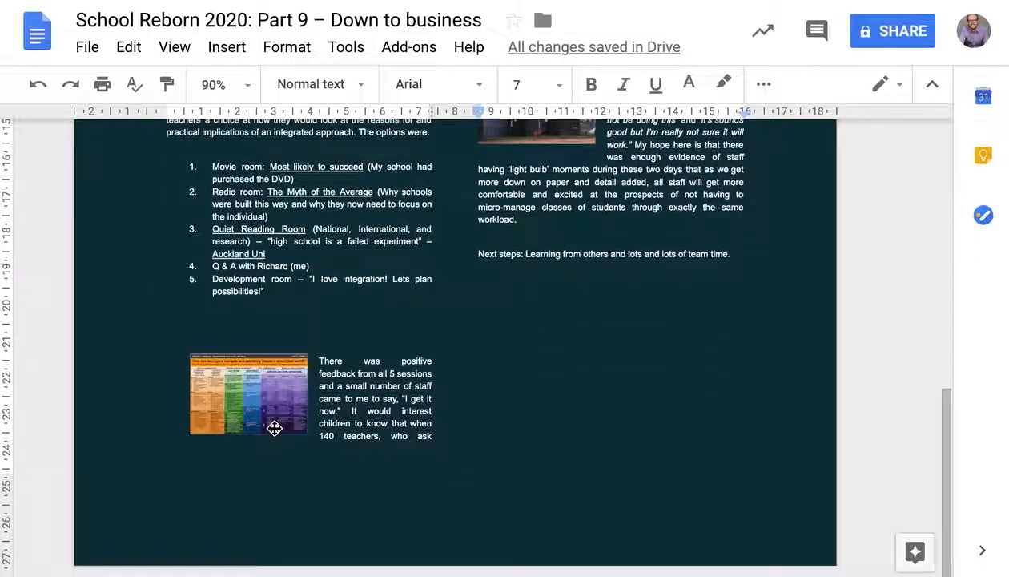
Step: Remove the space after the last numbered list item, "Development room", in the first column
{"action": "scroll", "coordinate": [274, 428], "scroll_direction": "up", "scroll_amount": 9}
{"action": "scroll", "coordinate": [274, 426], "scroll_direction": "down", "scroll_amount": 7}
{"action": "scroll", "coordinate": [274, 425], "scroll_direction": "up", "scroll_amount": 3}
{"action": "scroll", "coordinate": [272, 426], "scroll_direction": "down", "scroll_amount": 3}
{"action": "scroll", "coordinate": [275, 429], "scroll_direction": "up", "scroll_amount": 1}
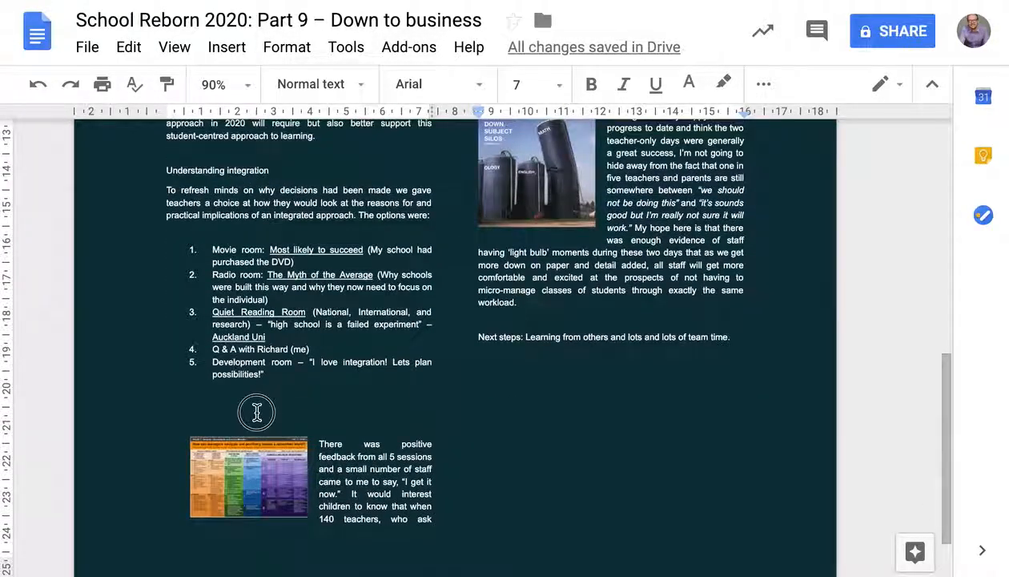
{"action": "left_click", "coordinate": [277, 386]}
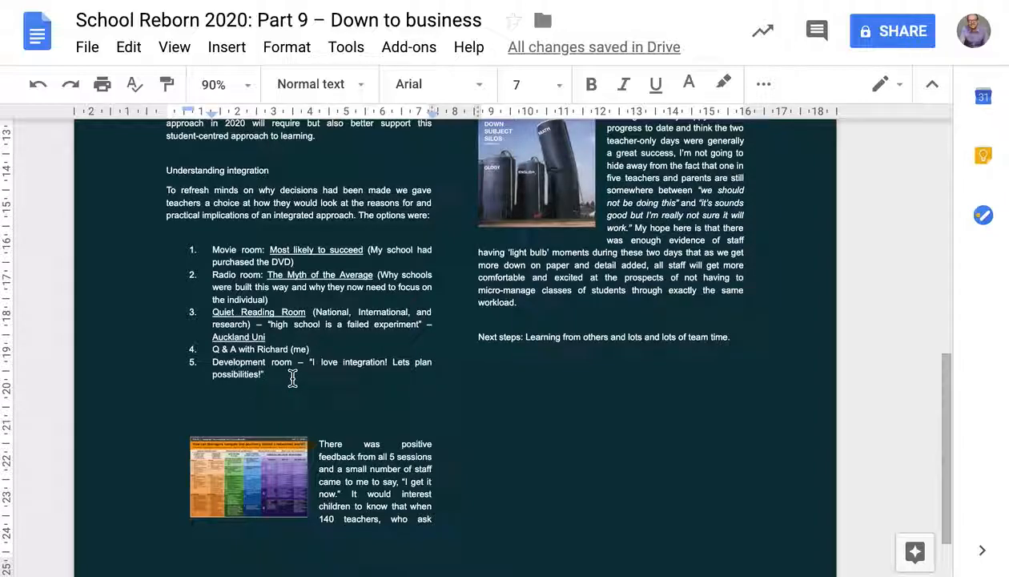
{"action": "left_click", "coordinate": [763, 84]}
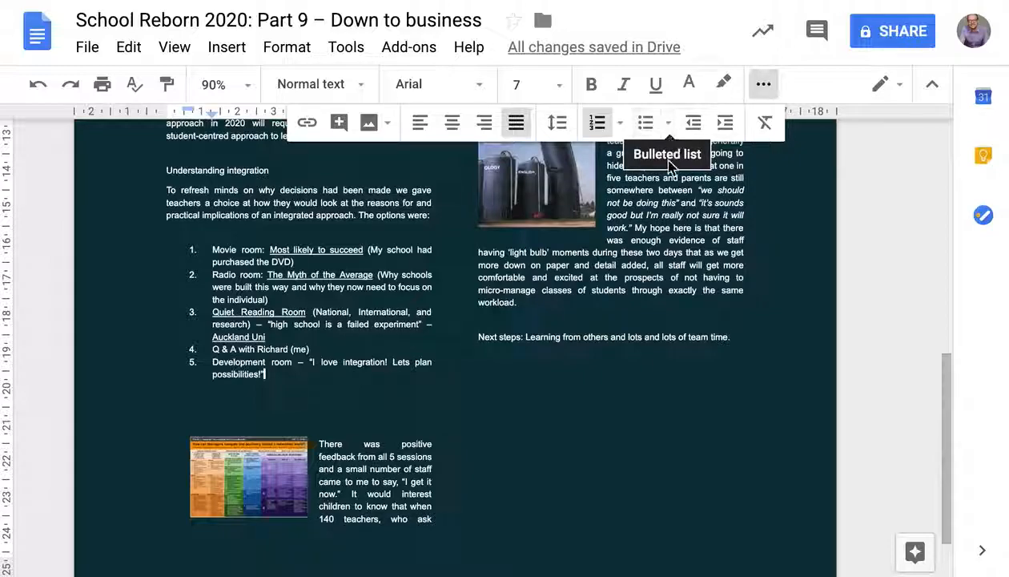
{"action": "left_click", "coordinate": [563, 131]}
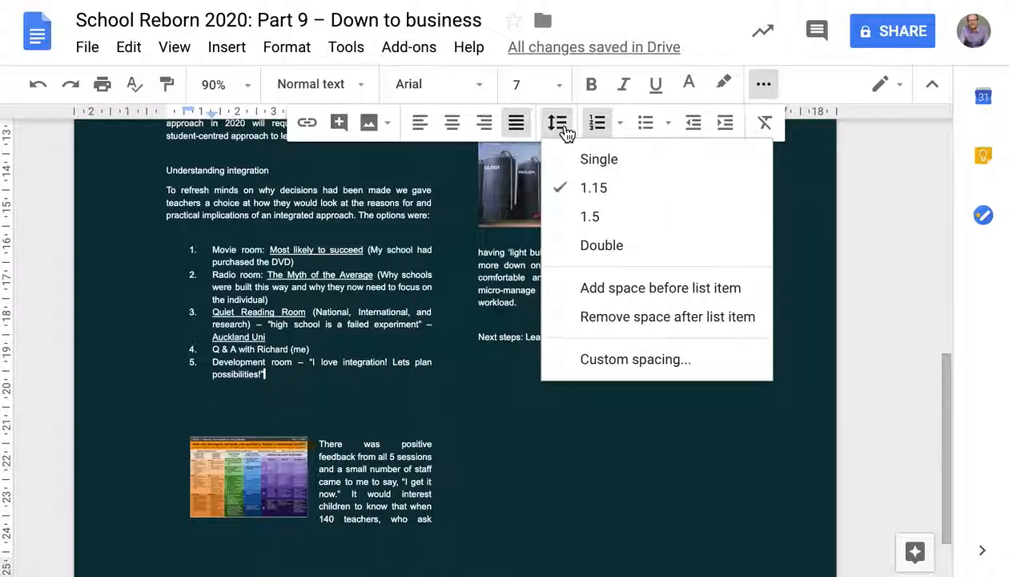
{"action": "left_click", "coordinate": [602, 317]}
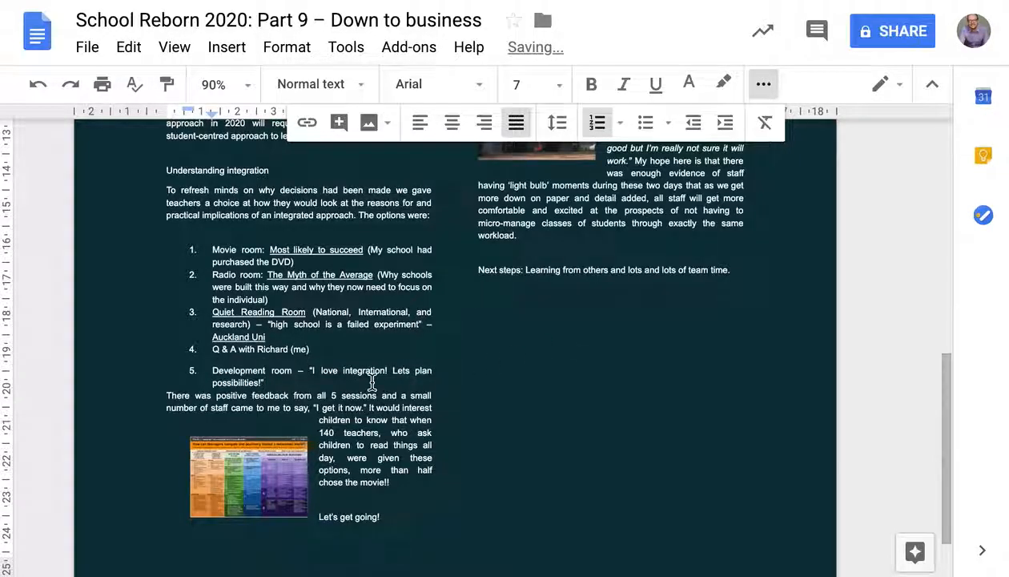
Step: Add an unnumbered blank line after the list and move the colourful table image up beside the first two list items
{"action": "key", "text": "Return"}
{"action": "key", "text": "BackSpace"}
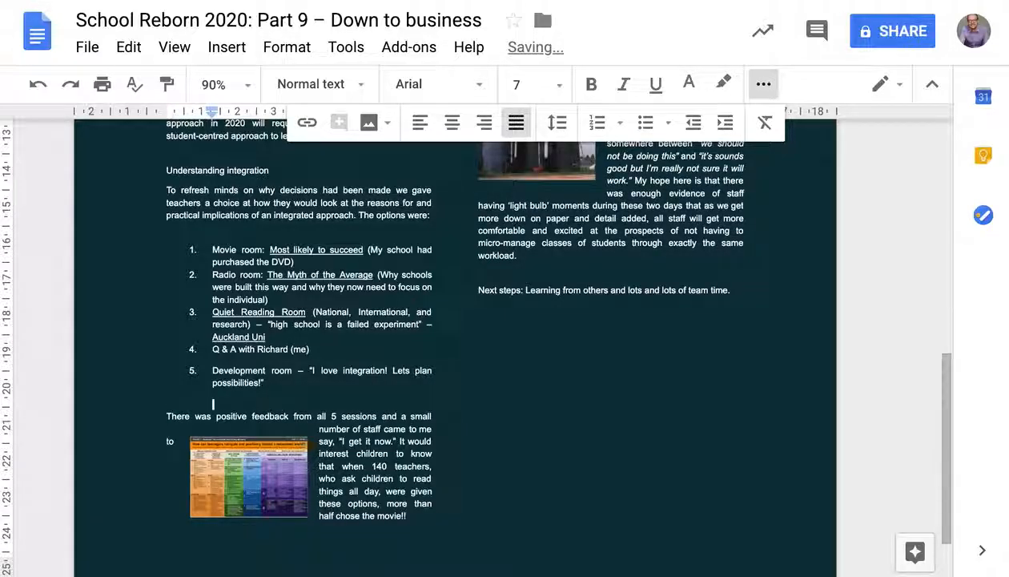
{"action": "left_click_drag", "start_coordinate": [281, 451], "coordinate": [398, 321]}
Step: Format the "Understanding integration" heading at font size 10 in yellow
{"action": "scroll", "coordinate": [313, 311], "scroll_direction": "up", "scroll_amount": 2}
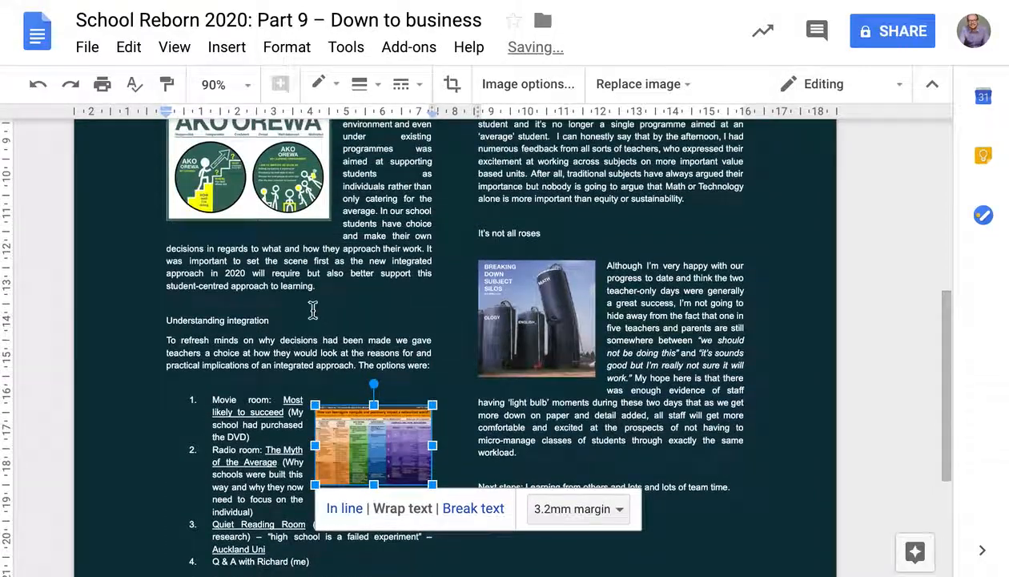
{"action": "left_click", "coordinate": [277, 319]}
{"action": "triple_click", "coordinate": [280, 322]}
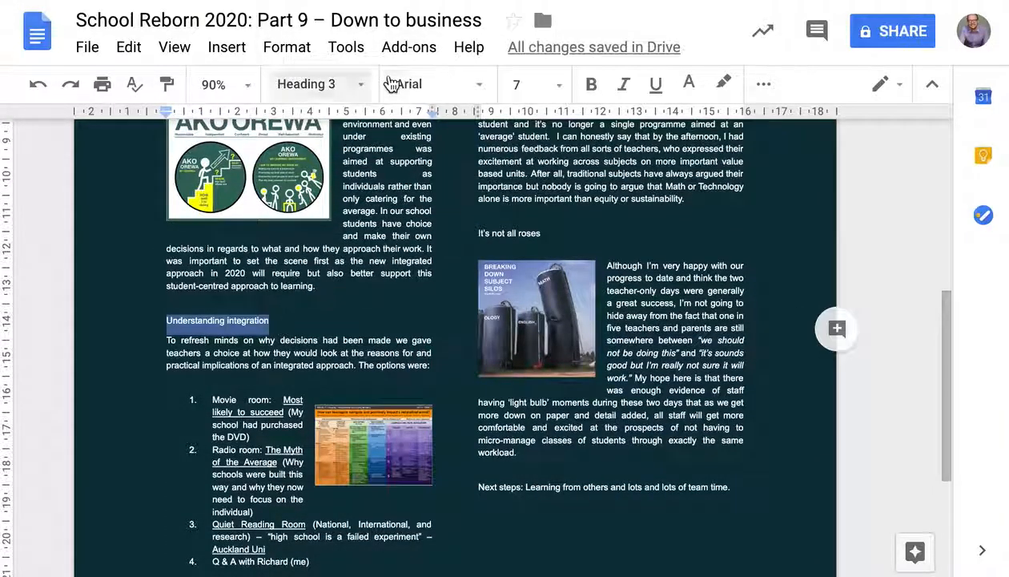
{"action": "left_click", "coordinate": [560, 84]}
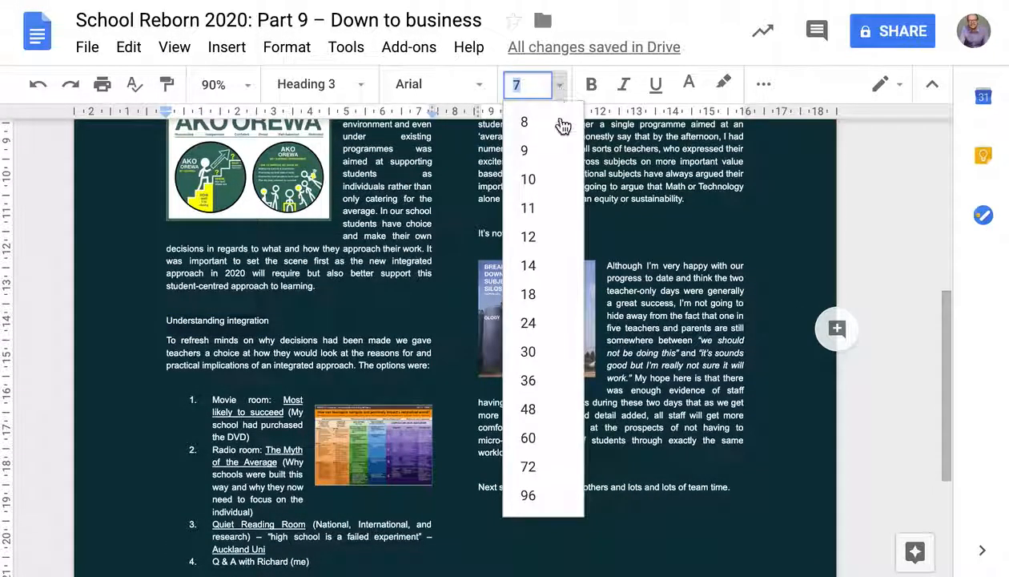
{"action": "left_click", "coordinate": [552, 181]}
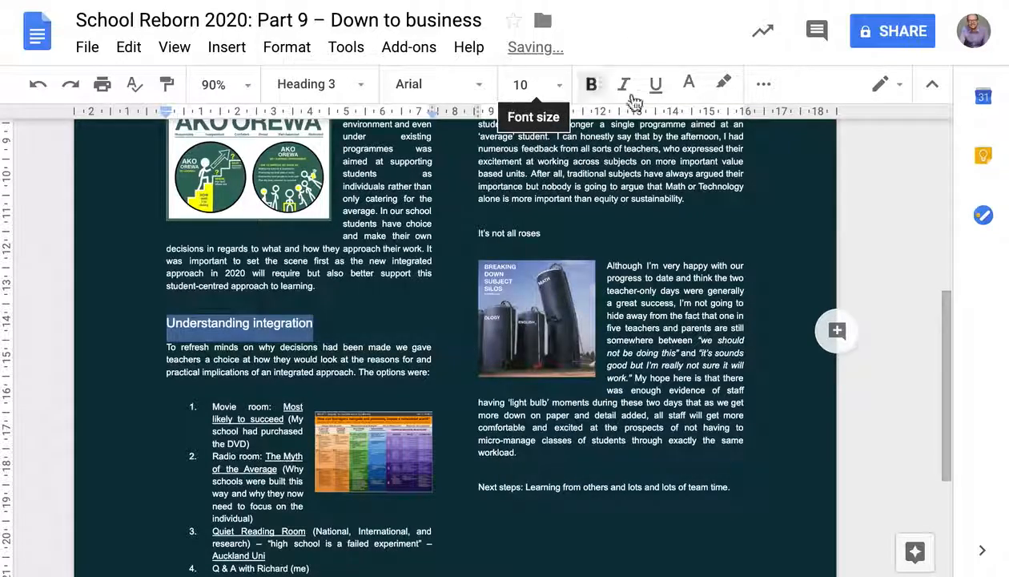
{"action": "left_click", "coordinate": [685, 87]}
{"action": "left_click", "coordinate": [756, 149]}
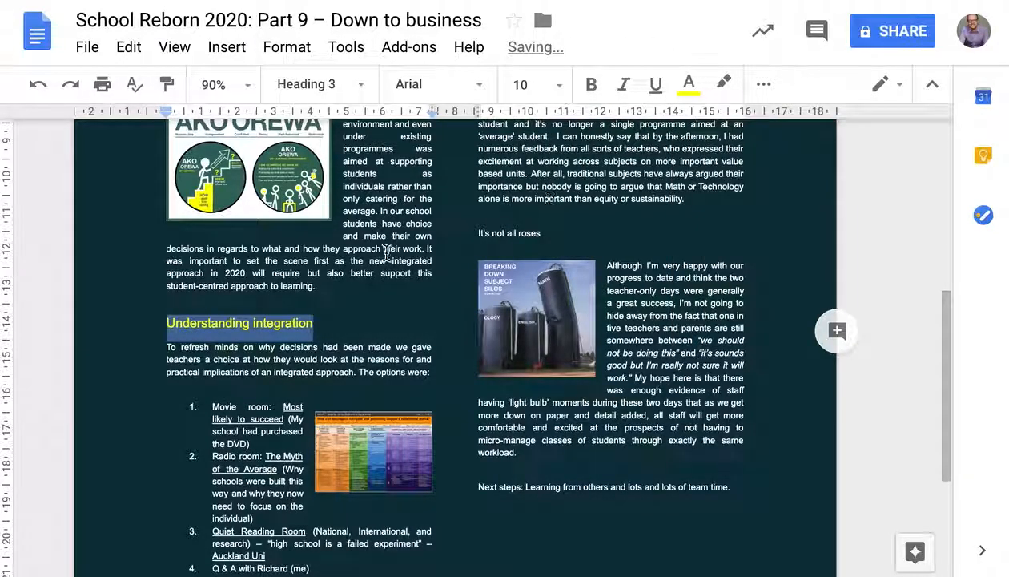
Step: Format the "Empowered Learners" heading at font size 10 in yellow
{"action": "scroll", "coordinate": [373, 253], "scroll_direction": "up", "scroll_amount": 5}
{"action": "triple_click", "coordinate": [301, 312]}
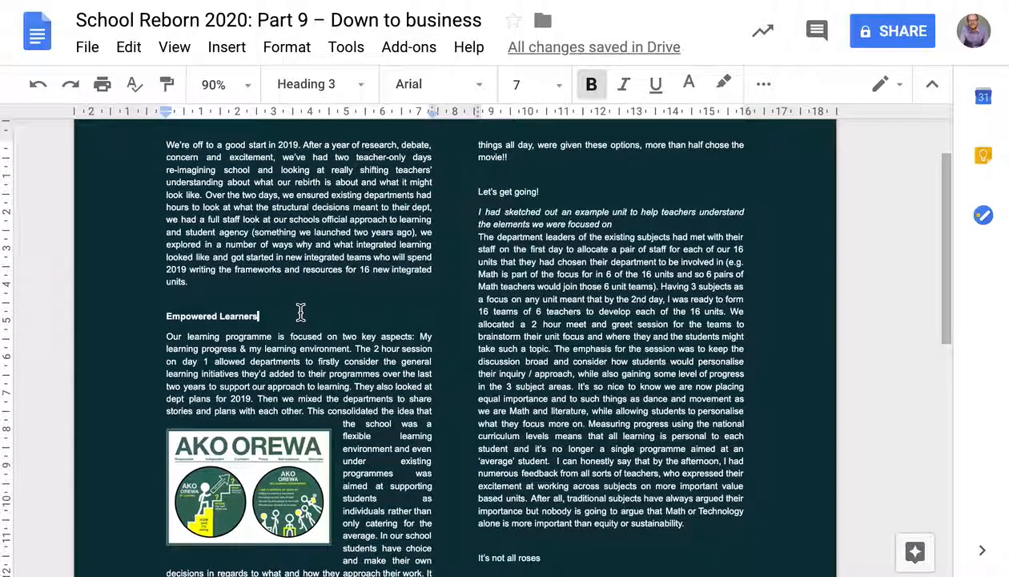
{"action": "left_click", "coordinate": [538, 84]}
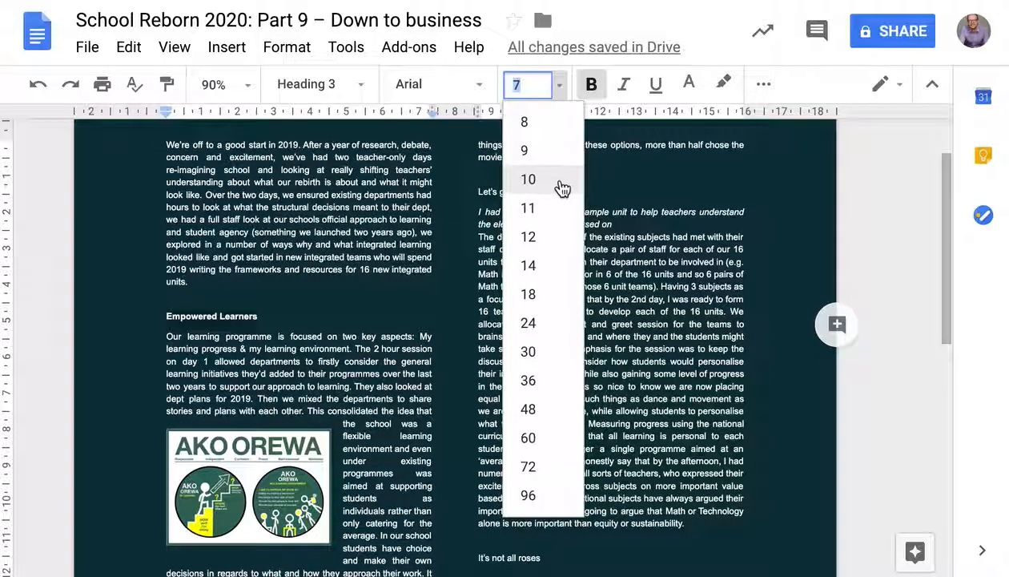
{"action": "left_click", "coordinate": [558, 180]}
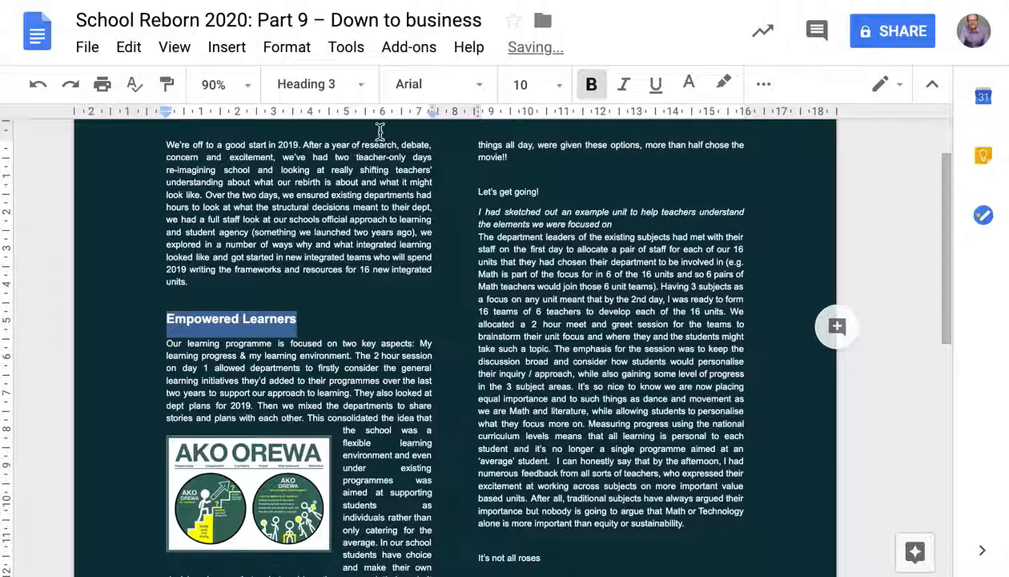
{"action": "left_click", "coordinate": [365, 84]}
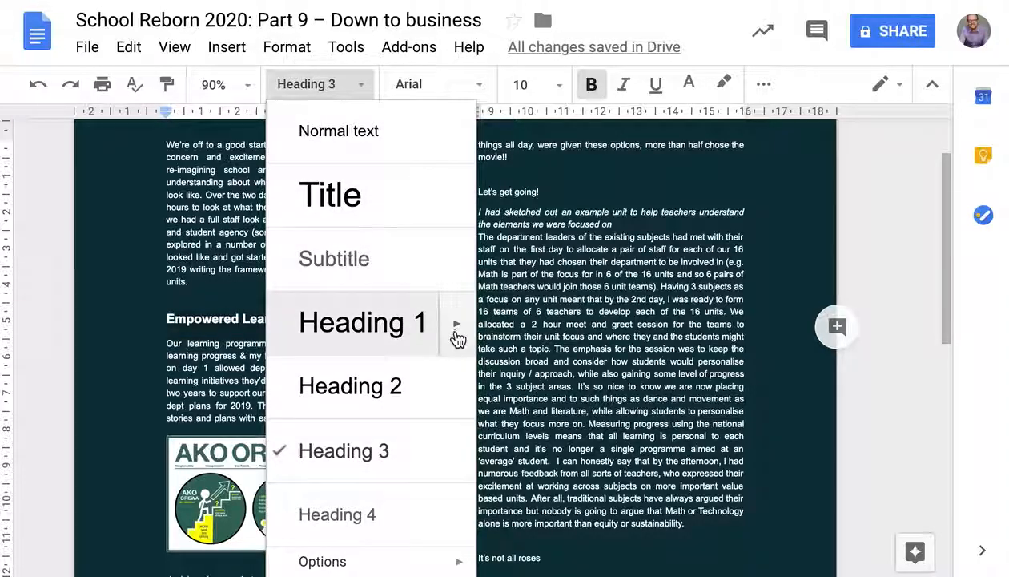
{"action": "left_click", "coordinate": [359, 305]}
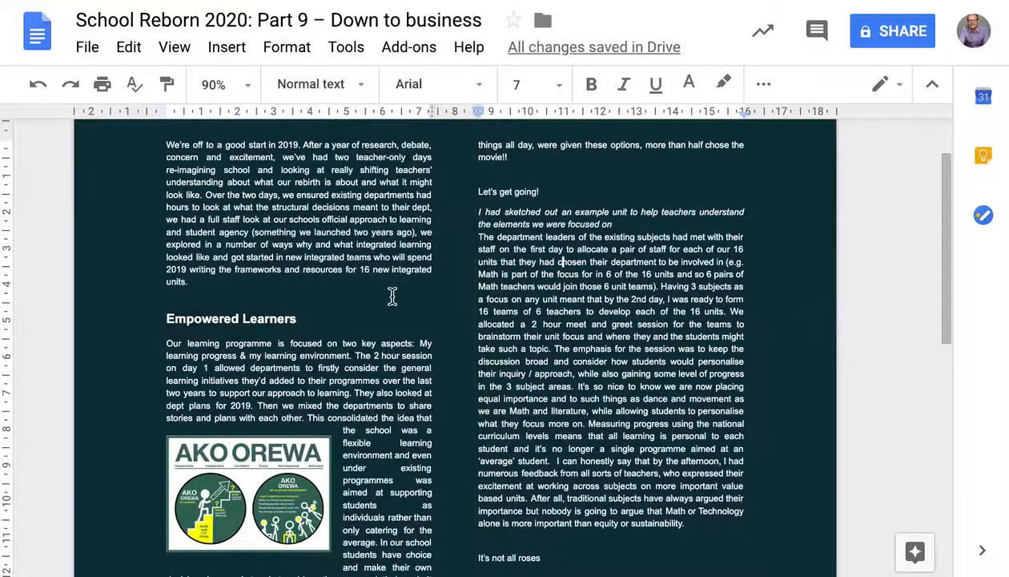
{"action": "triple_click", "coordinate": [317, 317]}
{"action": "left_click", "coordinate": [690, 86]}
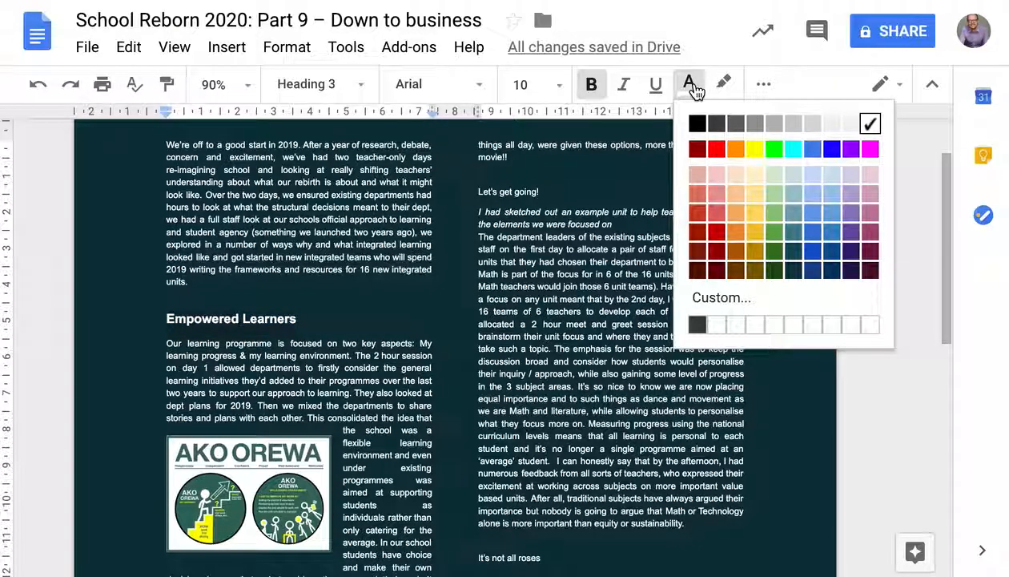
{"action": "left_click", "coordinate": [754, 148]}
Step: Format the "Let's get going!" heading at font size 10 in yellow
{"action": "scroll", "coordinate": [531, 318], "scroll_direction": "up", "scroll_amount": 1}
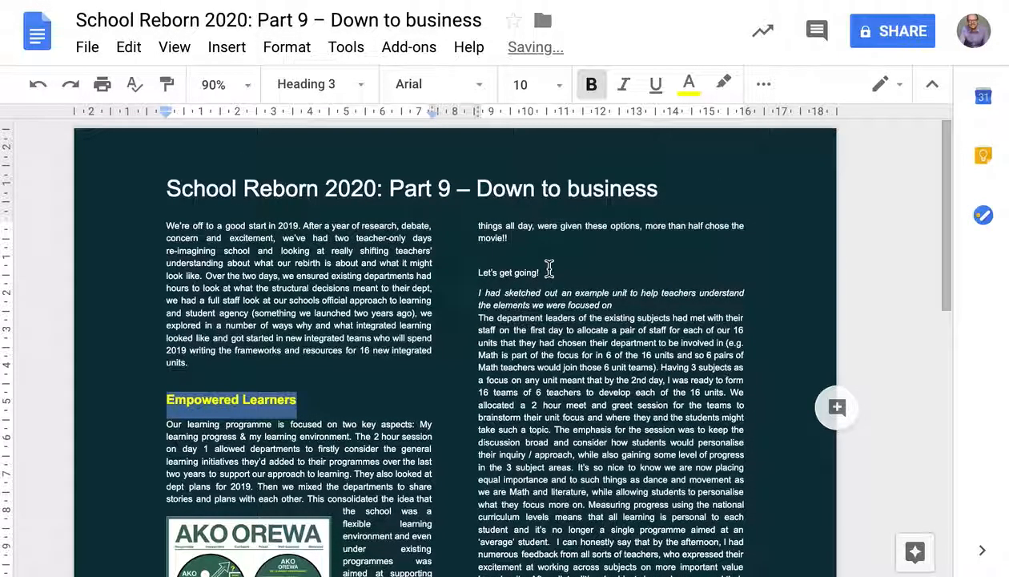
{"action": "triple_click", "coordinate": [547, 272]}
{"action": "left_click", "coordinate": [558, 83]}
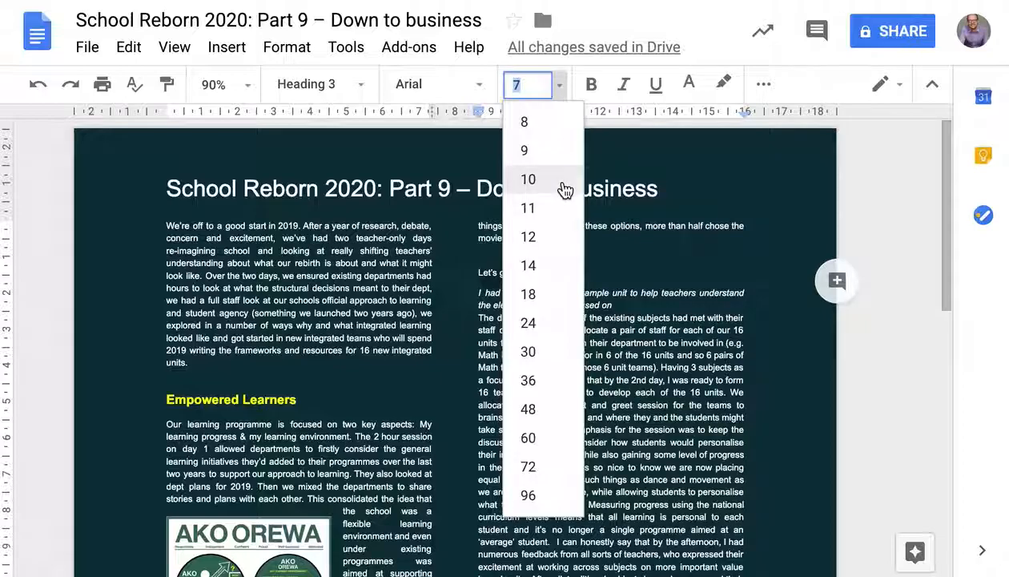
{"action": "left_click", "coordinate": [529, 179]}
{"action": "left_click", "coordinate": [691, 86]}
{"action": "left_click", "coordinate": [755, 148]}
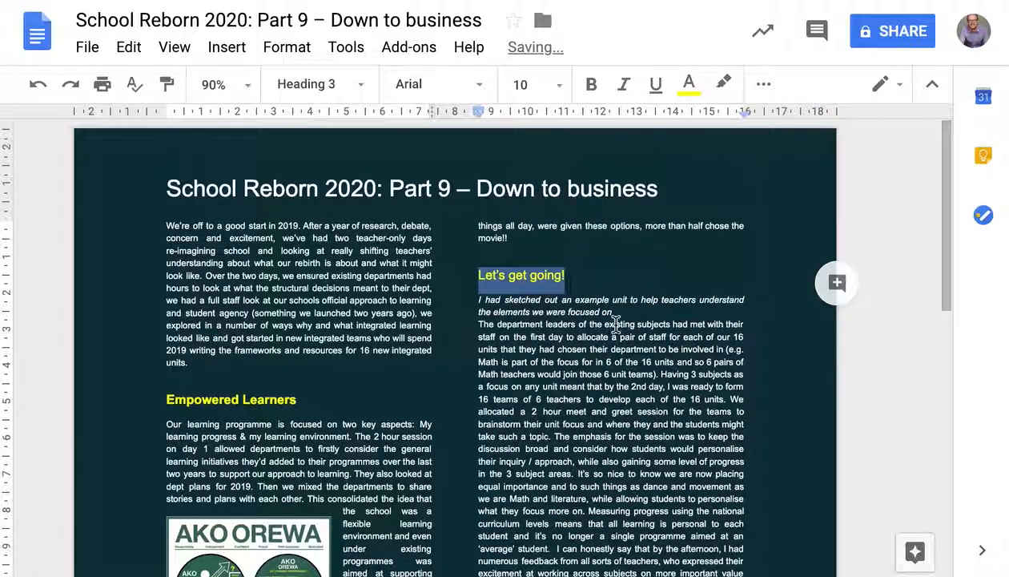
{"action": "left_click", "coordinate": [614, 323]}
Step: Check the subheadings in both columns for any that still lack the larger yellow formatting
{"action": "scroll", "coordinate": [614, 323], "scroll_direction": "down", "scroll_amount": 5}
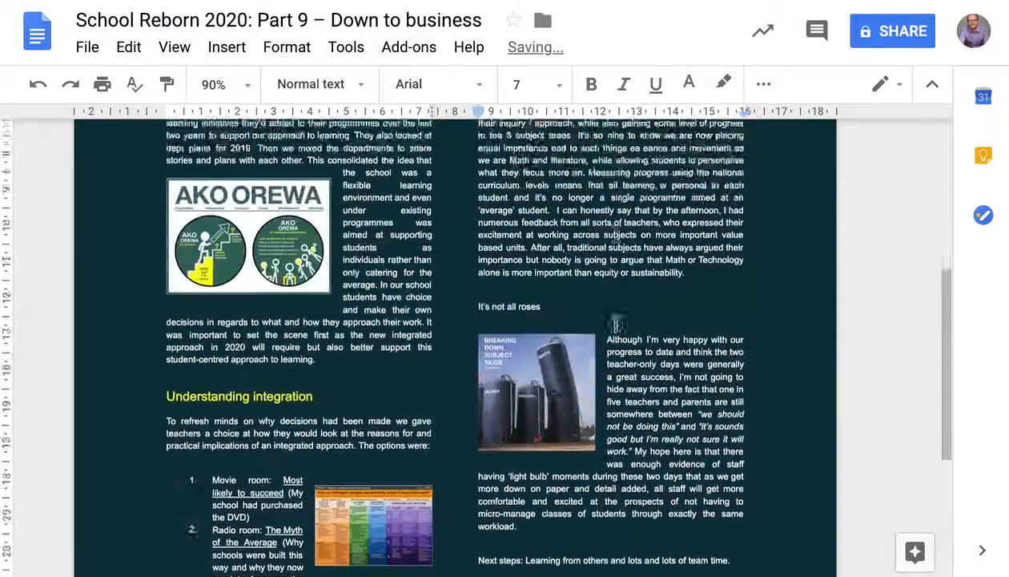
{"action": "scroll", "coordinate": [614, 322], "scroll_direction": "up", "scroll_amount": 5}
{"action": "scroll", "coordinate": [615, 323], "scroll_direction": "down", "scroll_amount": 10}
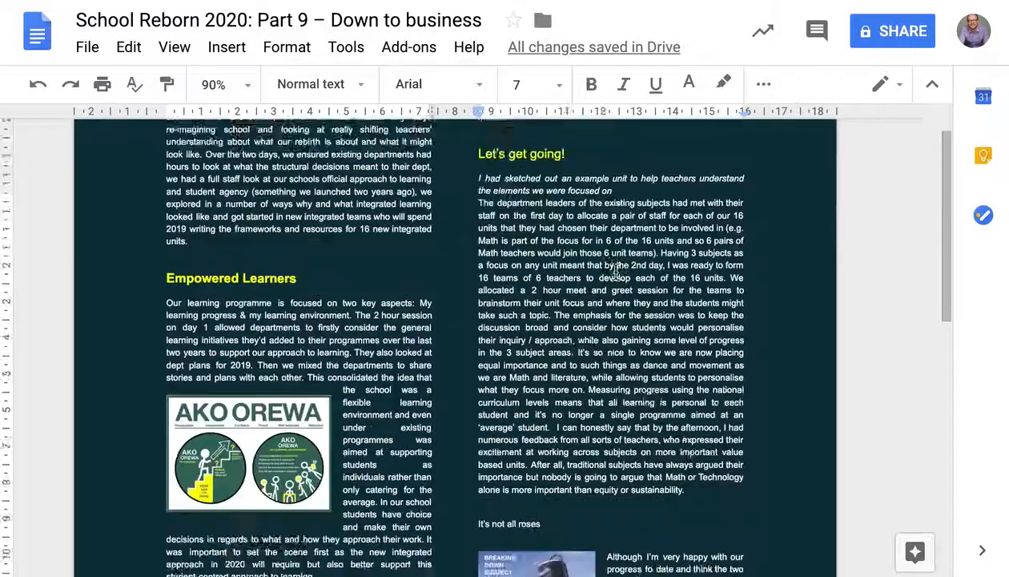
{"action": "scroll", "coordinate": [612, 308], "scroll_direction": "up", "scroll_amount": 10}
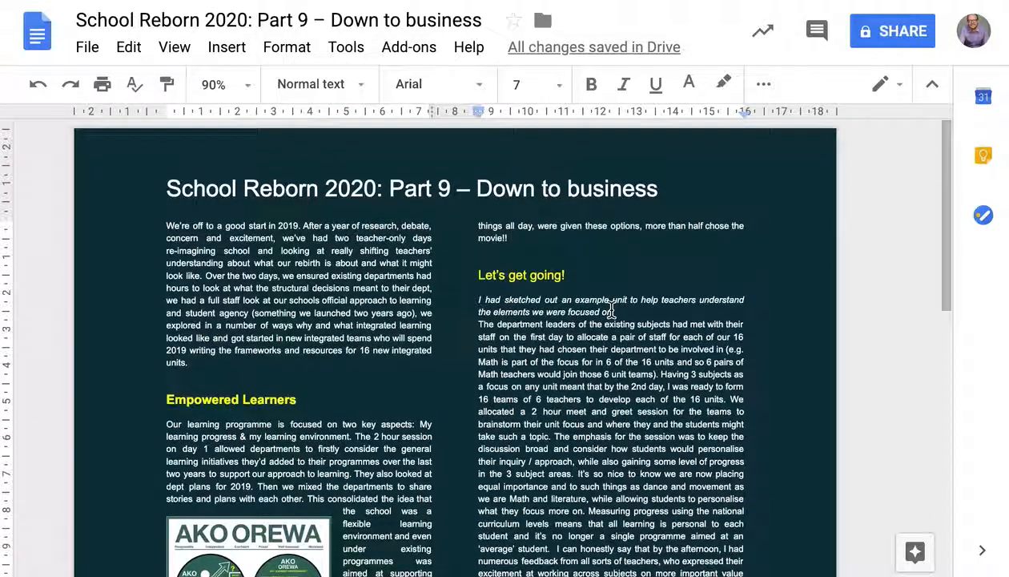
{"action": "scroll", "coordinate": [613, 308], "scroll_direction": "down", "scroll_amount": 10}
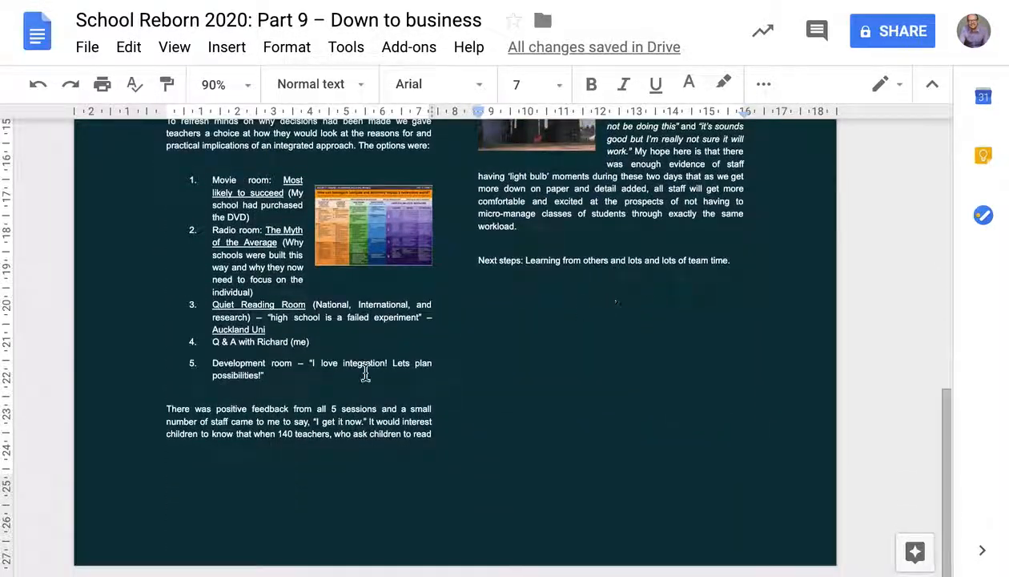
{"action": "scroll", "coordinate": [352, 384], "scroll_direction": "up", "scroll_amount": 3}
{"action": "left_click", "coordinate": [332, 279]}
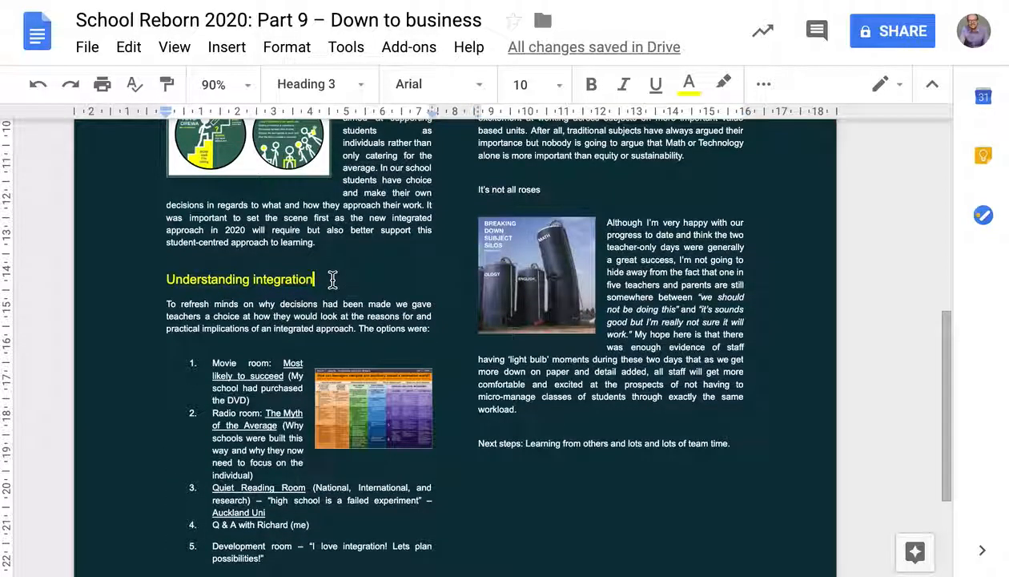
{"action": "scroll", "coordinate": [369, 287], "scroll_direction": "up", "scroll_amount": 5}
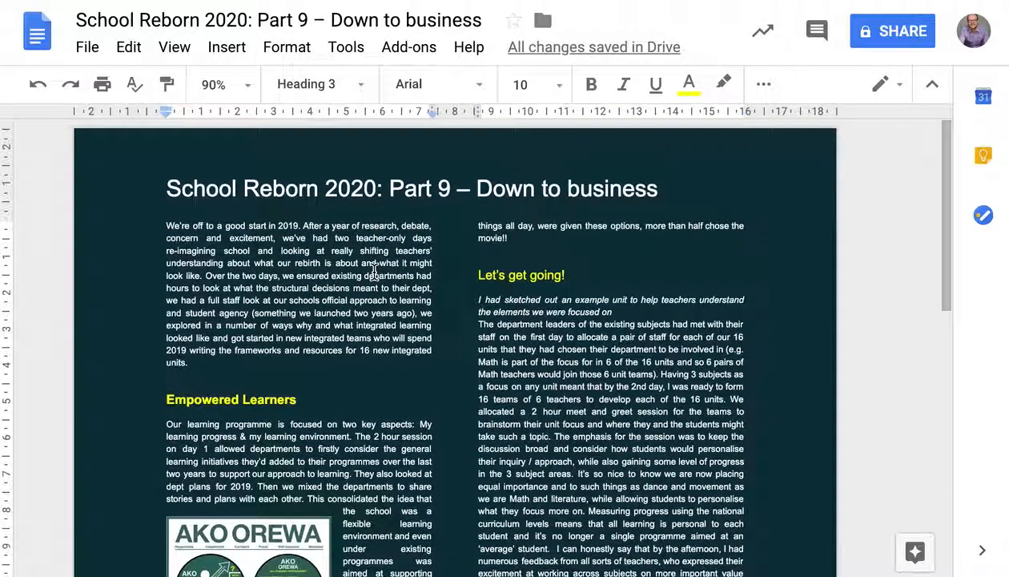
Step: Format the "It's not all roses" heading in yellow at font size 10
{"action": "scroll", "coordinate": [373, 272], "scroll_direction": "down", "scroll_amount": 6}
{"action": "scroll", "coordinate": [373, 272], "scroll_direction": "up", "scroll_amount": 1}
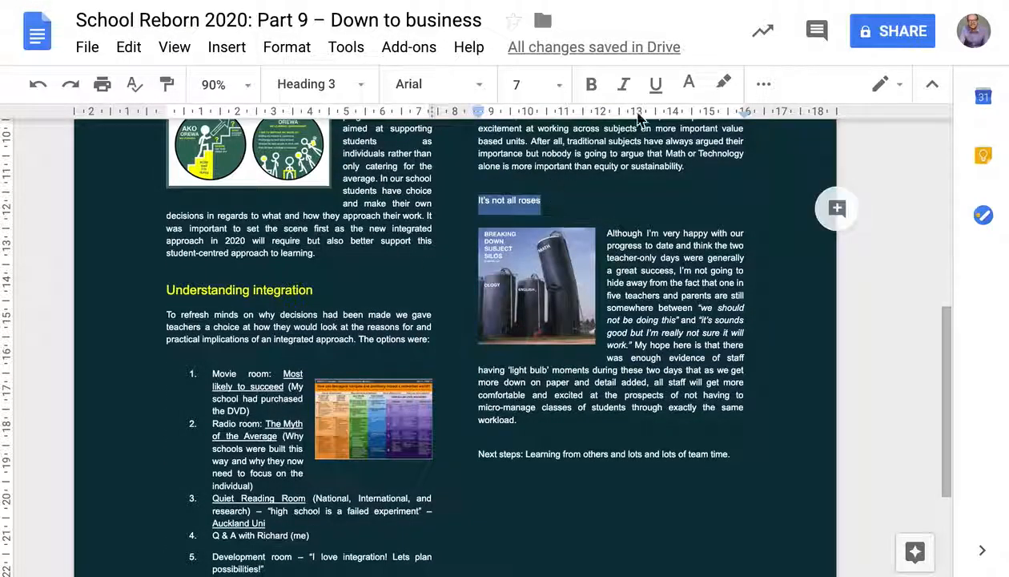
{"action": "left_click", "coordinate": [689, 83]}
{"action": "left_click", "coordinate": [758, 149]}
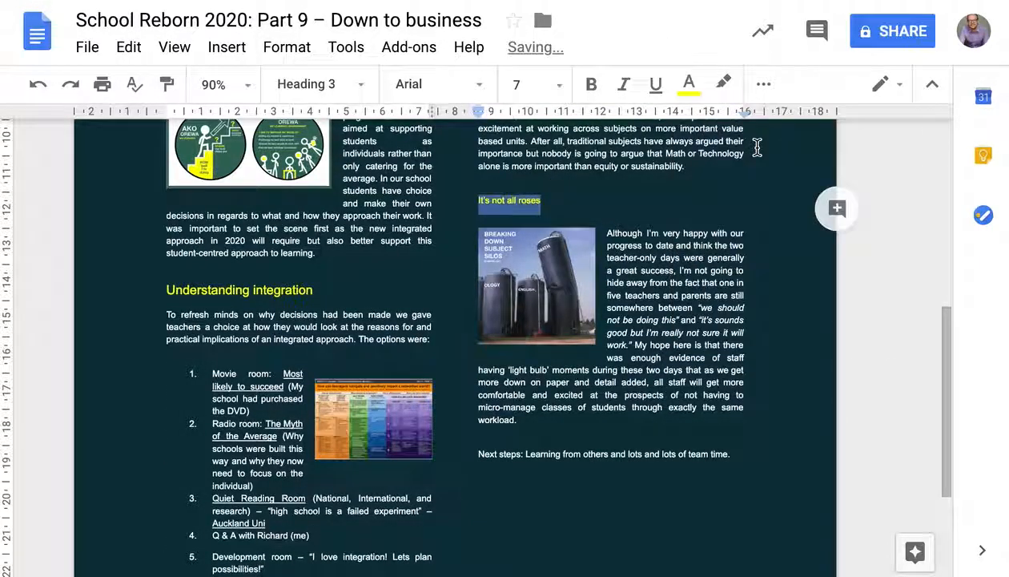
{"action": "left_click", "coordinate": [556, 88]}
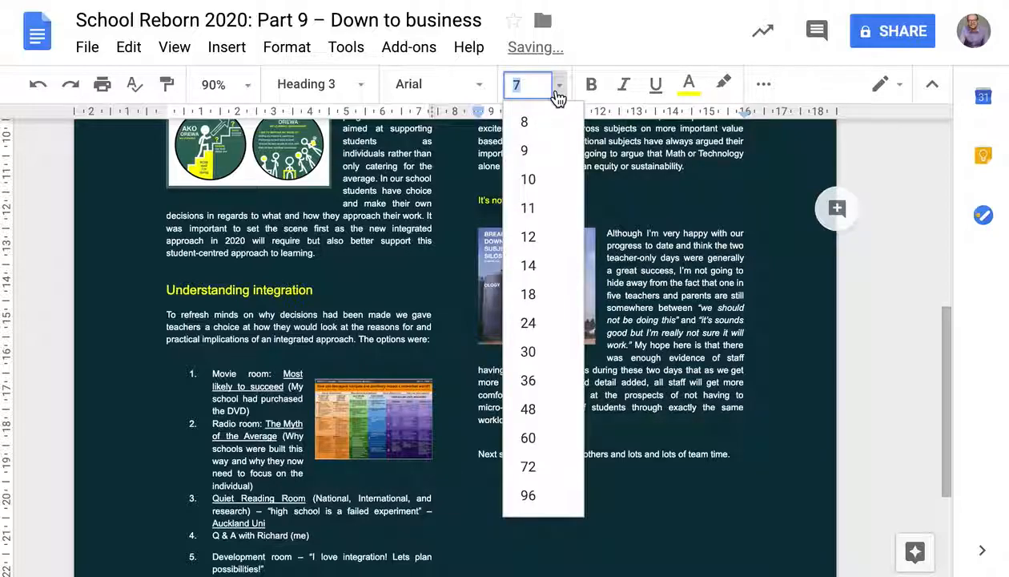
{"action": "left_click", "coordinate": [555, 181]}
Step: Review the finished page from the header title to the end of both columns, checking the headings, images and spacing
{"action": "scroll", "coordinate": [602, 209], "scroll_direction": "up", "scroll_amount": 6}
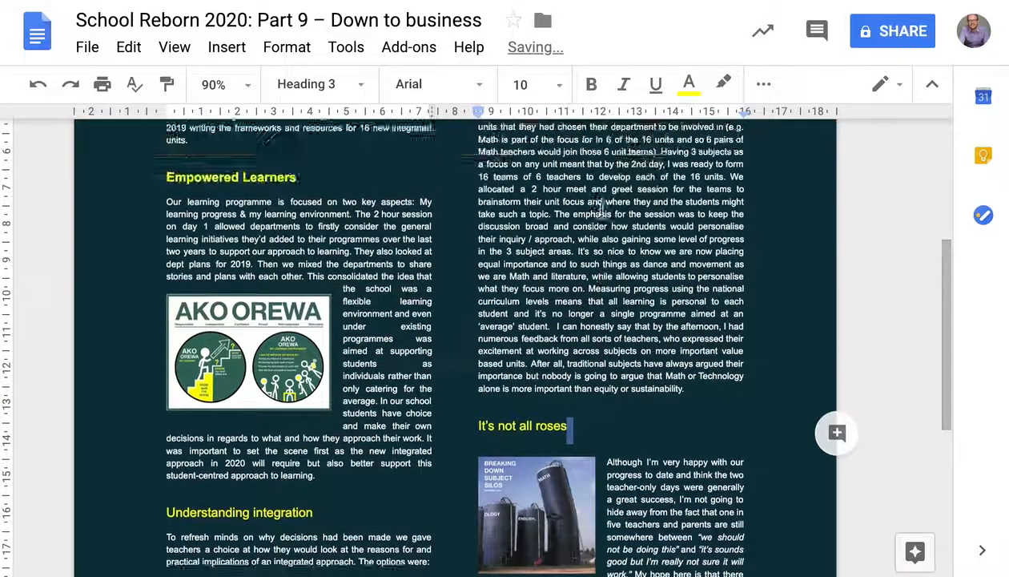
{"action": "left_click", "coordinate": [563, 237]}
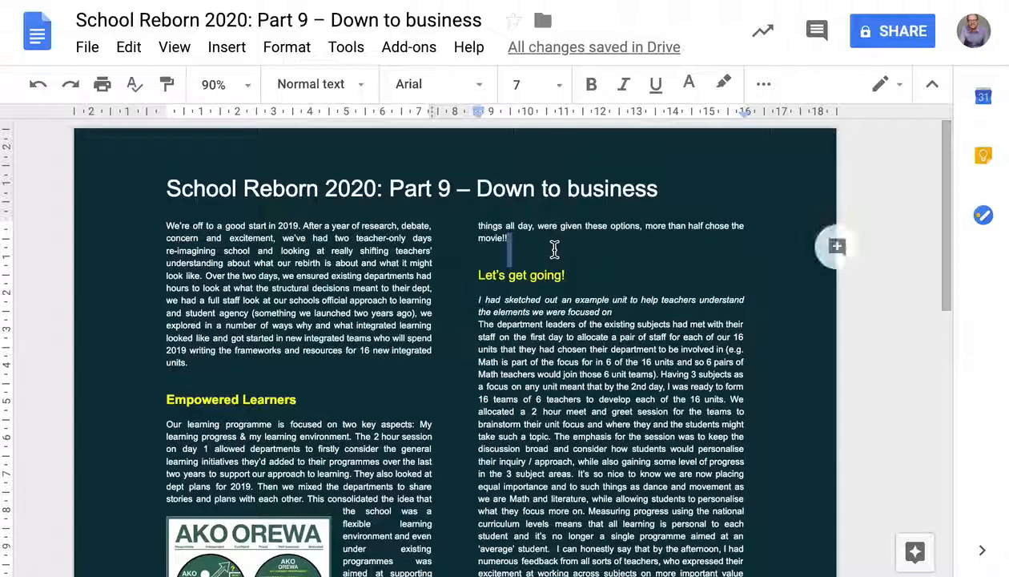
{"action": "left_click", "coordinate": [503, 272]}
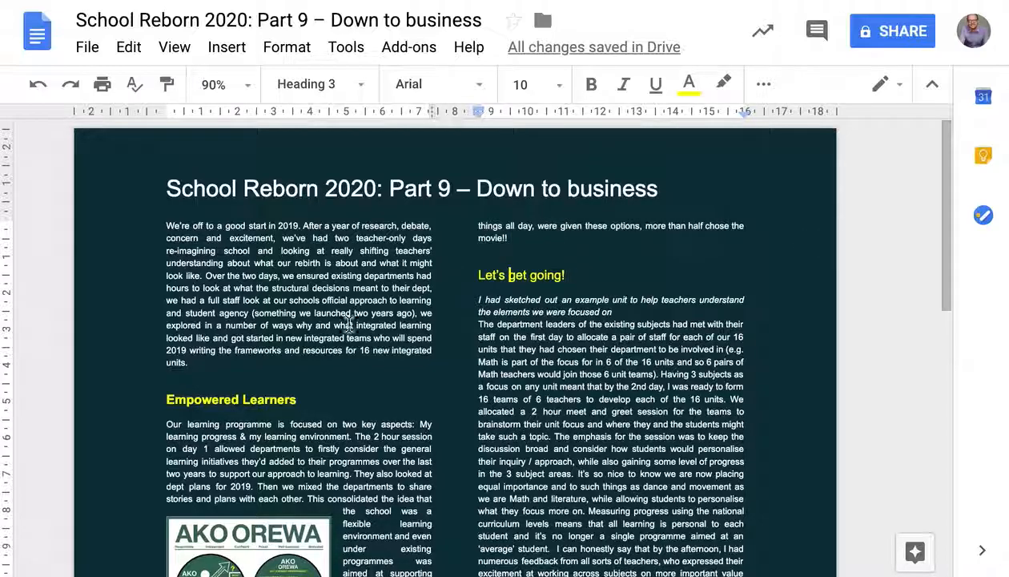
{"action": "left_click", "coordinate": [187, 362]}
{"action": "scroll", "coordinate": [250, 389], "scroll_direction": "down", "scroll_amount": 6}
{"action": "scroll", "coordinate": [250, 388], "scroll_direction": "up", "scroll_amount": 6}
{"action": "scroll", "coordinate": [251, 388], "scroll_direction": "down", "scroll_amount": 7}
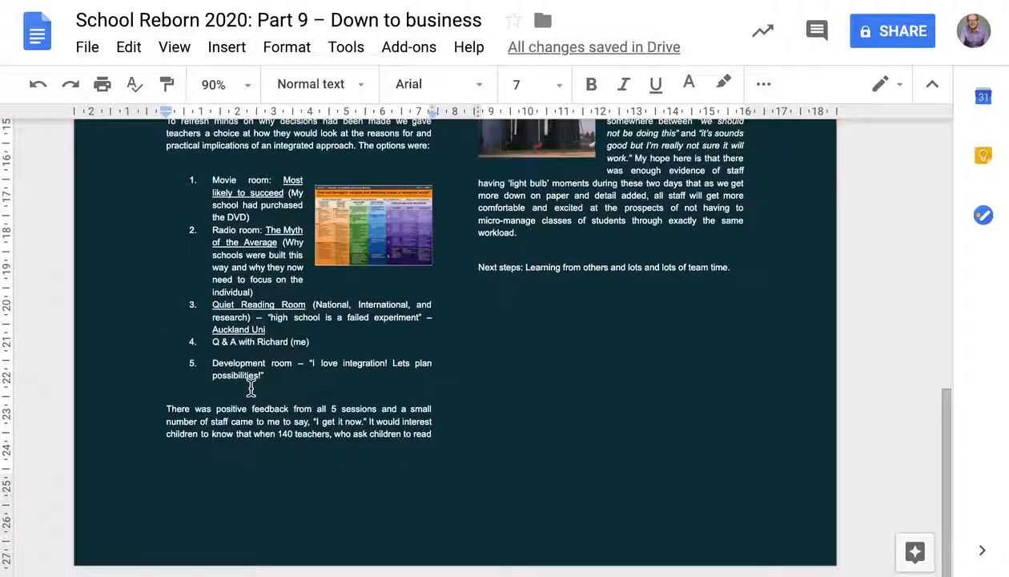
{"action": "scroll", "coordinate": [251, 388], "scroll_direction": "up", "scroll_amount": 7}
{"action": "scroll", "coordinate": [508, 295], "scroll_direction": "down", "scroll_amount": 7}
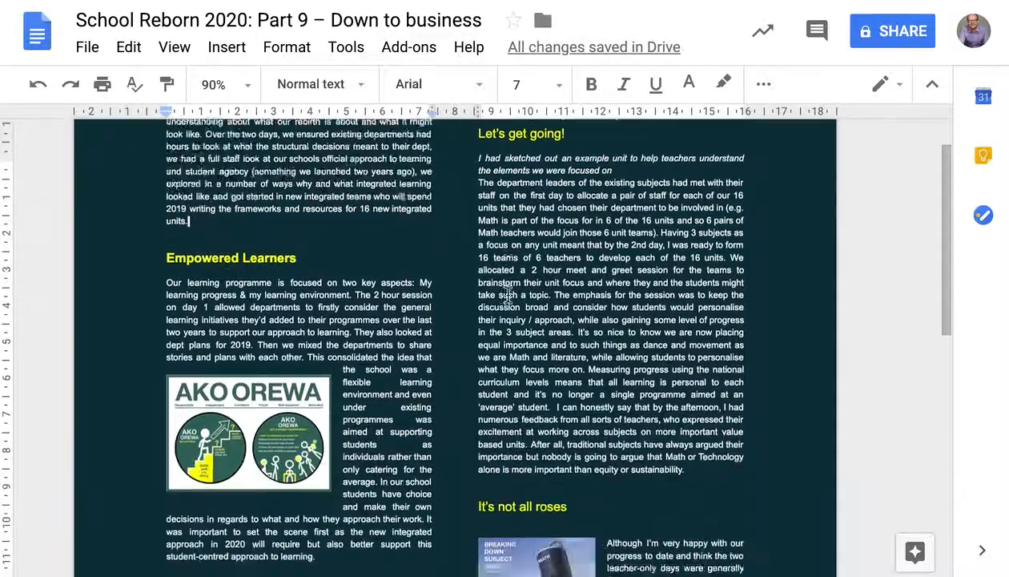
{"action": "scroll", "coordinate": [508, 295], "scroll_direction": "up", "scroll_amount": 7}
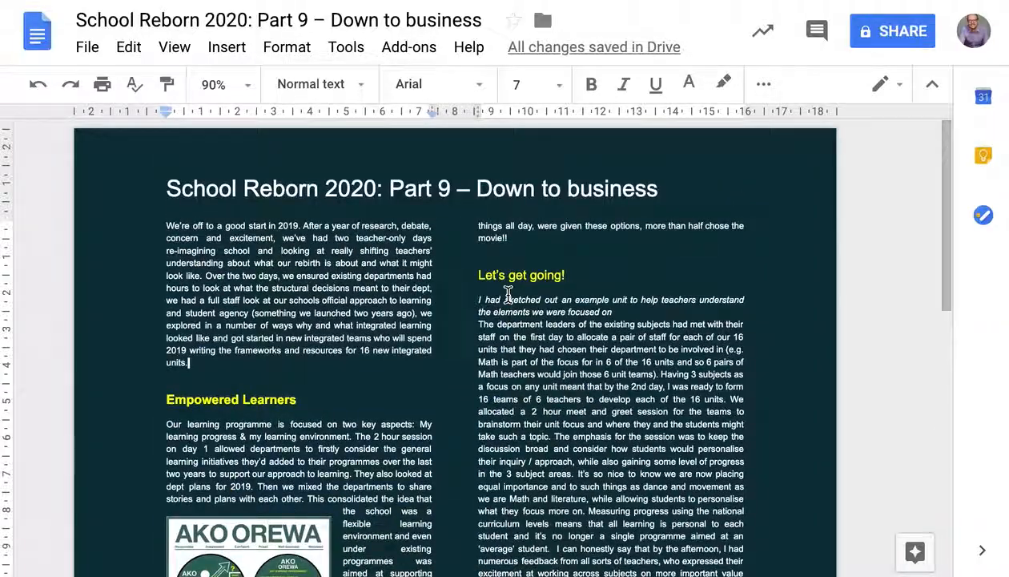
Step: Try underlining the header title "School Reborn 2020: Part 9 – Down to business", and remove the underline again
{"action": "scroll", "coordinate": [508, 295], "scroll_direction": "down", "scroll_amount": 10}
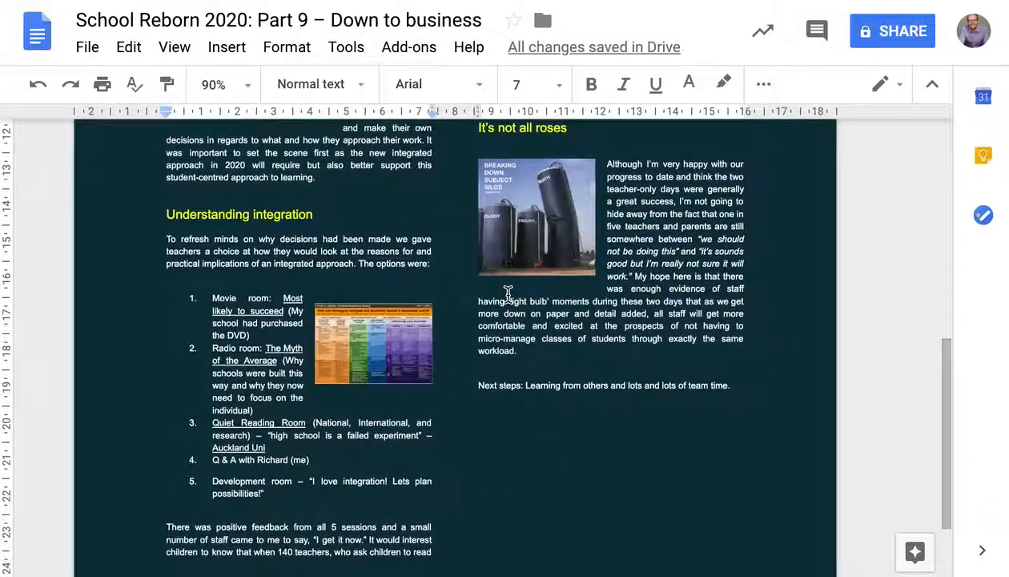
{"action": "scroll", "coordinate": [507, 295], "scroll_direction": "up", "scroll_amount": 10}
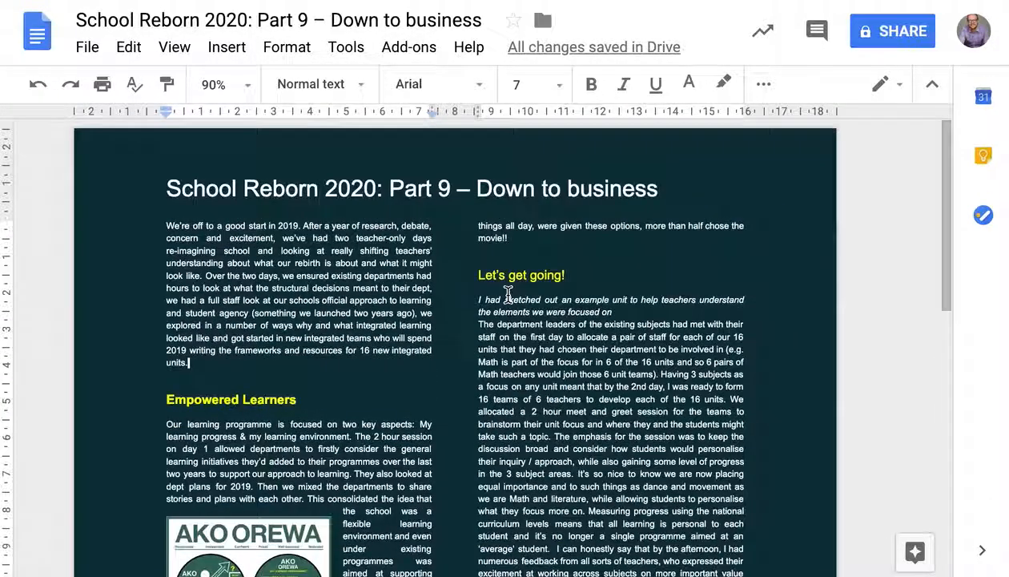
{"action": "double_click", "coordinate": [526, 191]}
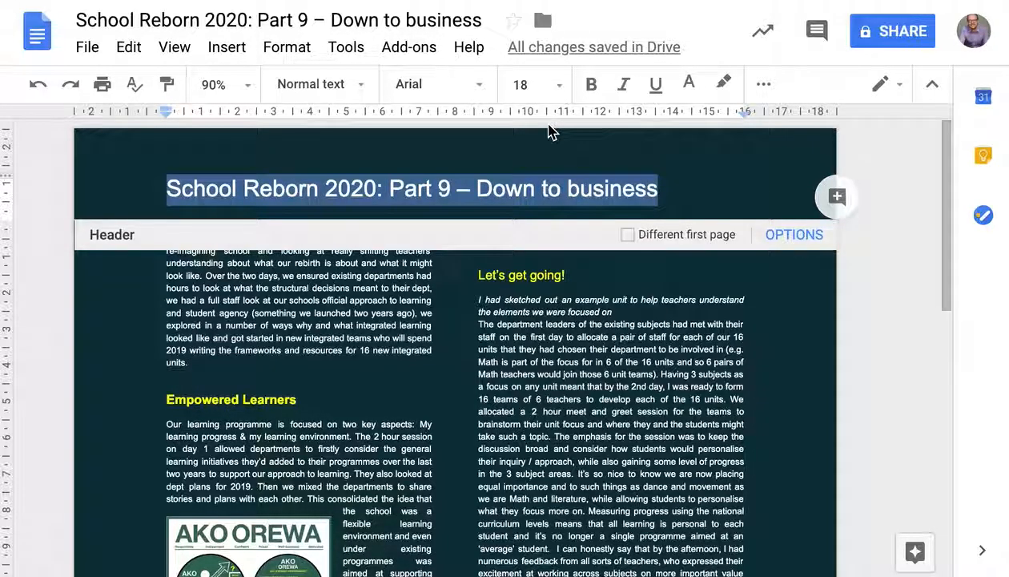
{"action": "left_click", "coordinate": [656, 85]}
{"action": "left_click", "coordinate": [657, 87]}
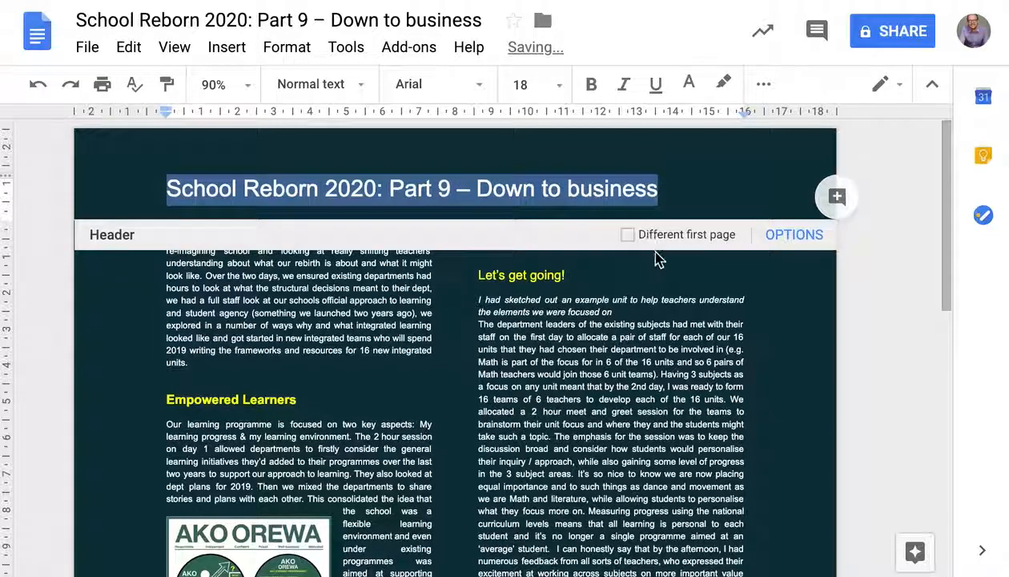
{"action": "left_click", "coordinate": [687, 193]}
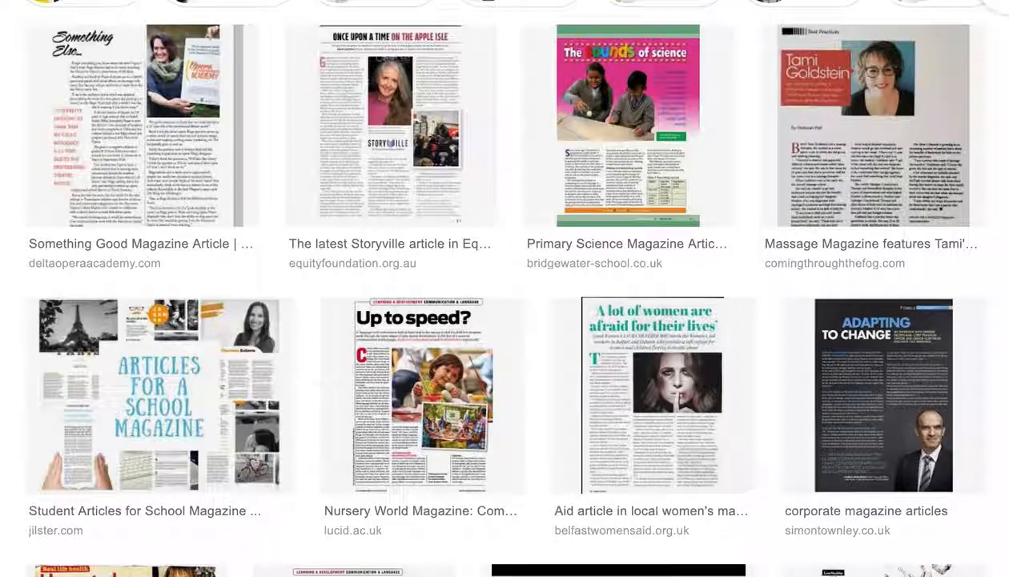
Step: Switch to the Google image results for magazine articles and examine their layouts, title styles and image placement
{"action": "scroll", "coordinate": [709, 192], "scroll_direction": "up", "scroll_amount": 3}
{"action": "scroll", "coordinate": [710, 191], "scroll_direction": "down", "scroll_amount": 10}
{"action": "scroll", "coordinate": [710, 192], "scroll_direction": "down", "scroll_amount": 1}
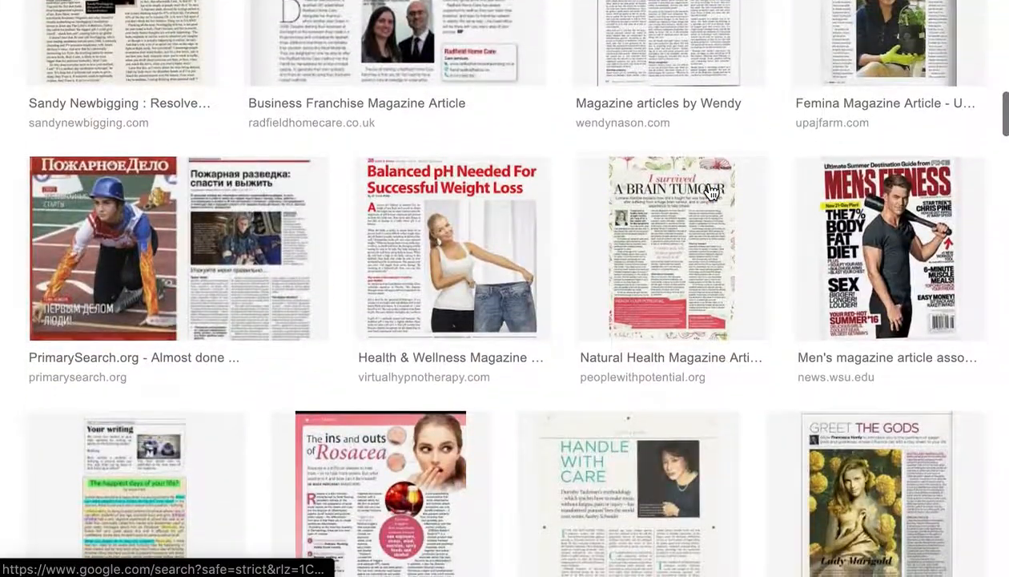
{"action": "scroll", "coordinate": [709, 191], "scroll_direction": "down", "scroll_amount": 3}
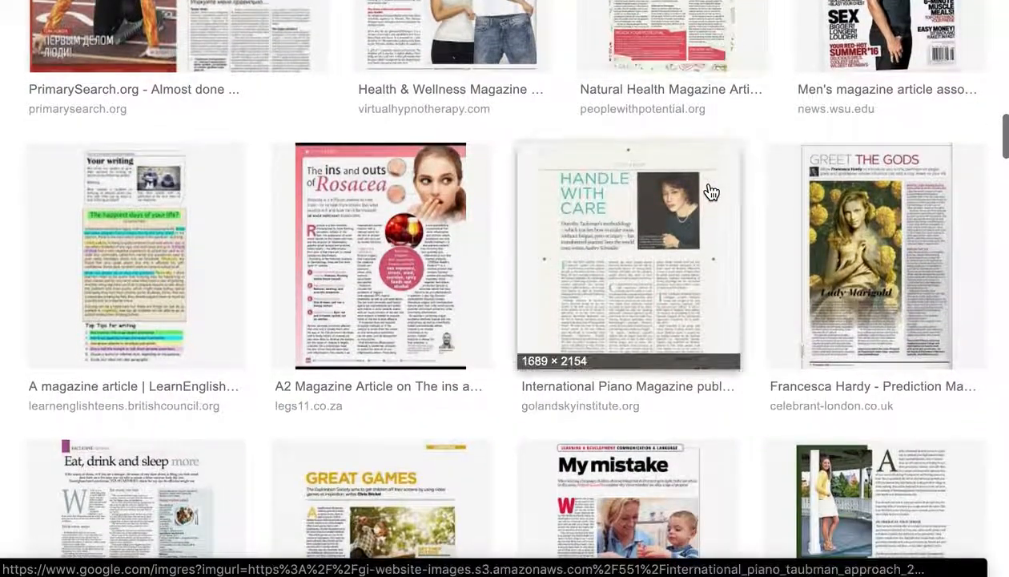
{"action": "scroll", "coordinate": [708, 191], "scroll_direction": "down", "scroll_amount": 4}
{"action": "scroll", "coordinate": [708, 191], "scroll_direction": "up", "scroll_amount": 15}
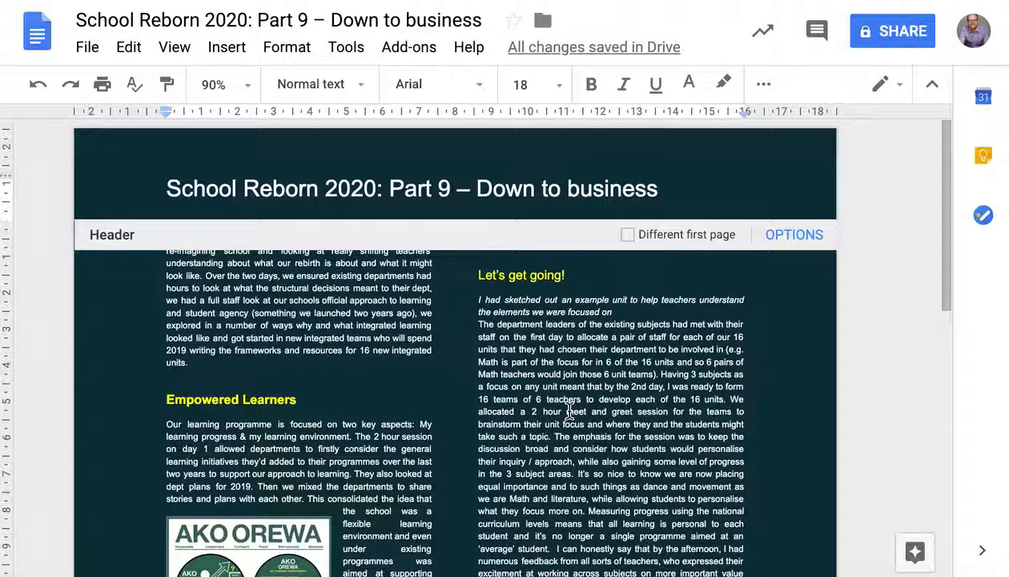
Step: Return to the Google Docs article, leave the header, and look over the whole page layout down to the "Next steps" line
{"action": "left_click", "coordinate": [566, 411]}
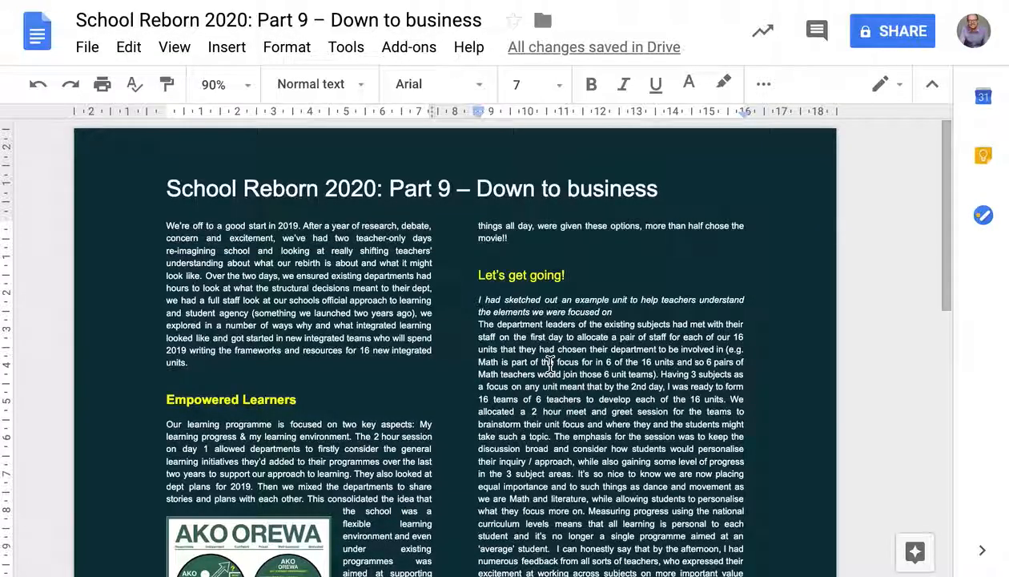
{"action": "scroll", "coordinate": [550, 362], "scroll_direction": "down", "scroll_amount": 3}
{"action": "scroll", "coordinate": [551, 365], "scroll_direction": "down", "scroll_amount": 10}
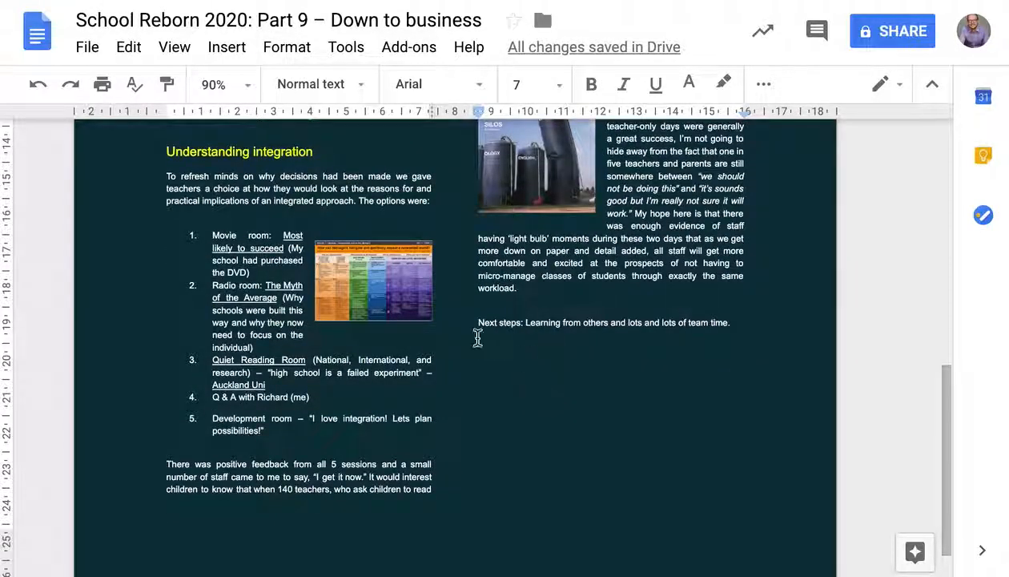
{"action": "scroll", "coordinate": [460, 308], "scroll_direction": "up", "scroll_amount": 4}
{"action": "scroll", "coordinate": [464, 310], "scroll_direction": "up", "scroll_amount": 5}
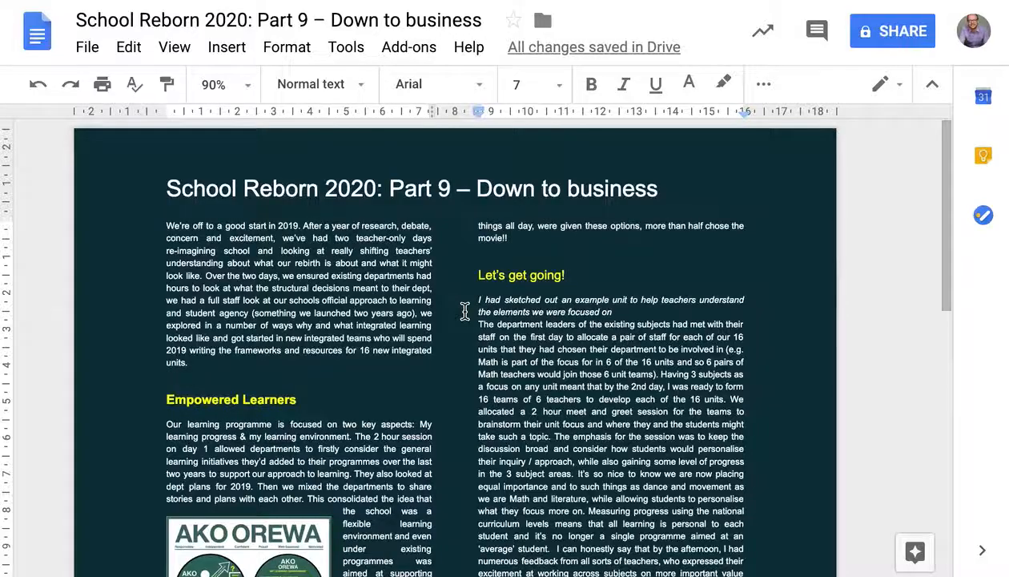
{"action": "scroll", "coordinate": [464, 311], "scroll_direction": "down", "scroll_amount": 10}
{"action": "scroll", "coordinate": [465, 311], "scroll_direction": "up", "scroll_amount": 10}
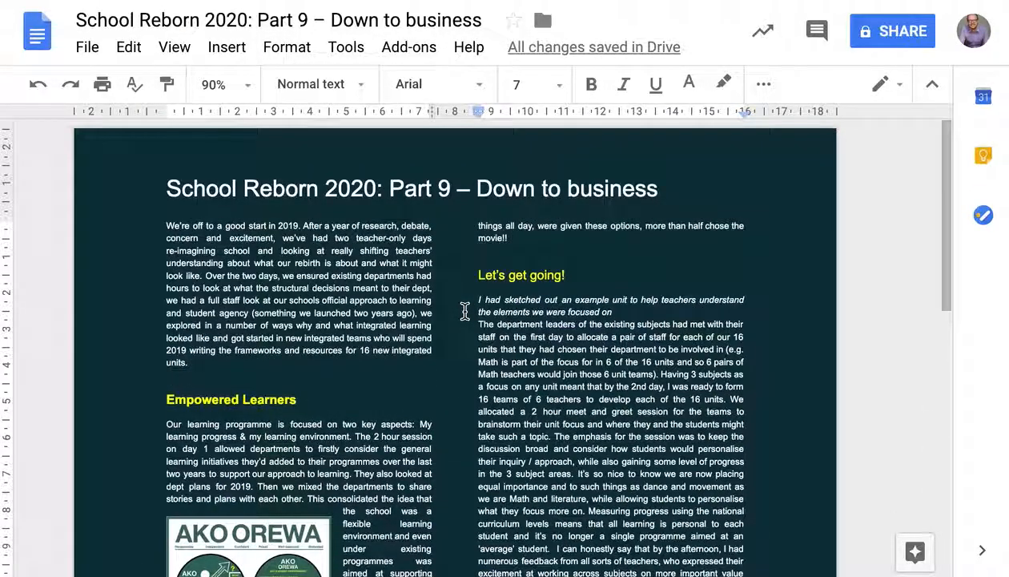